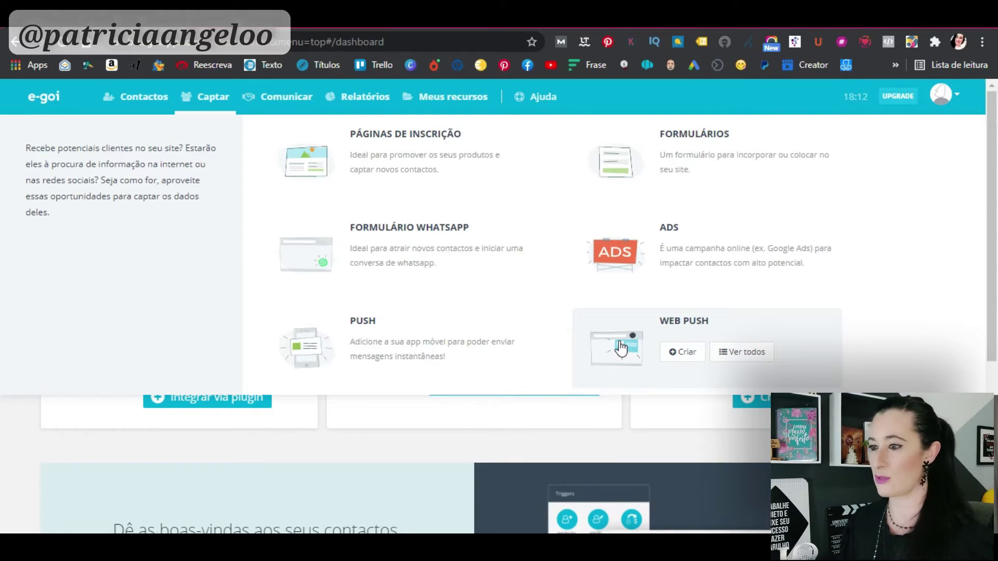
# Step: Create a new "Página de inscrição" assigned to the contact list "2 - Aula teste" and proceed to the page wizard
pyautogui.moveTo(423, 146)
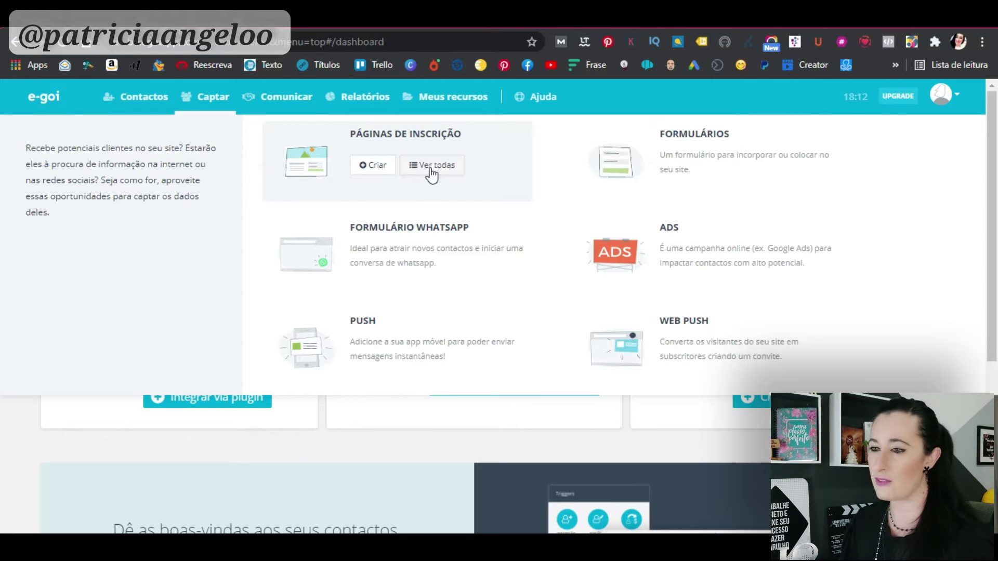
pyautogui.click(378, 167)
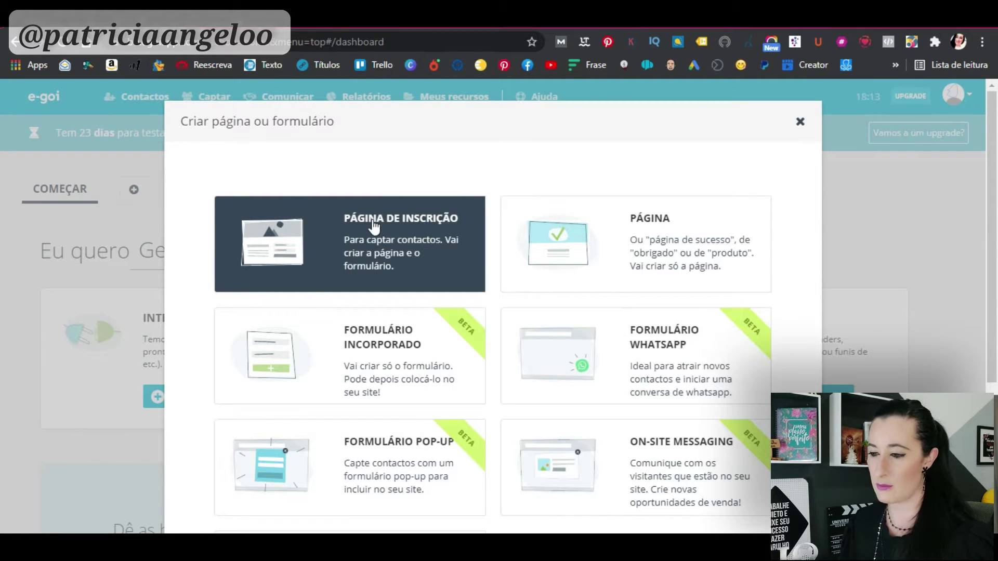
pyautogui.scroll(-3, 373, 226)
pyautogui.scroll(1, 373, 226)
pyautogui.scroll(-3, 376, 227)
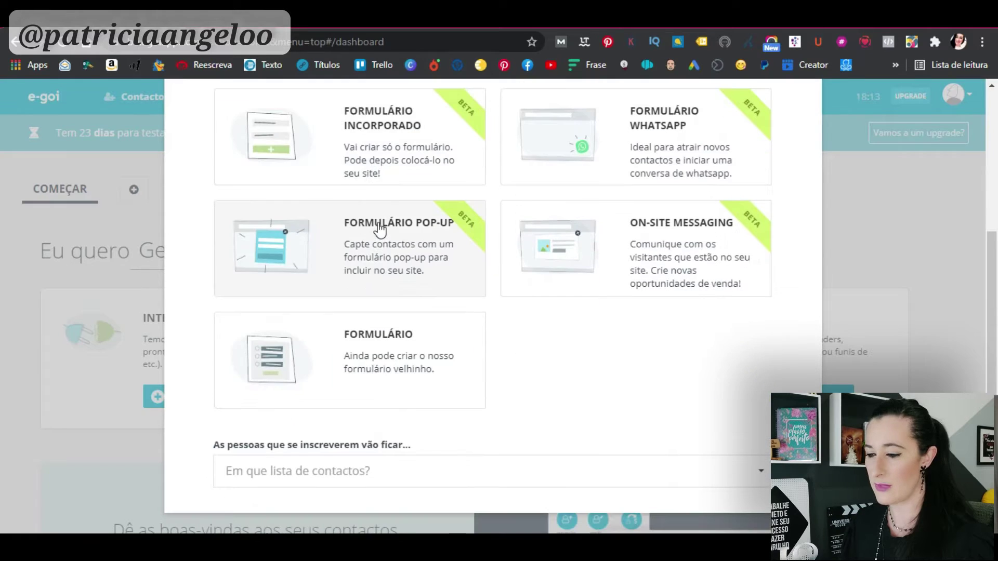
pyautogui.click(417, 471)
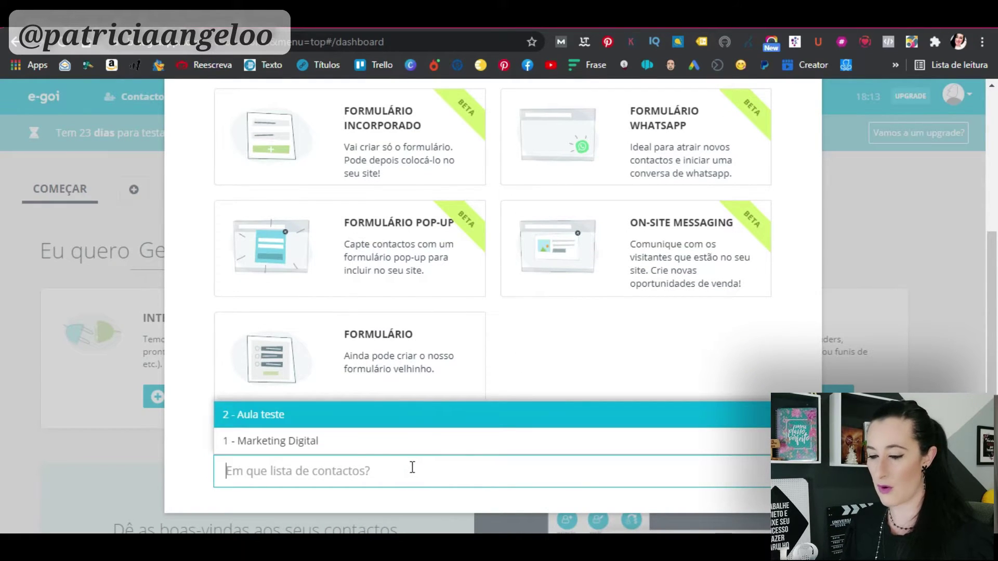
pyautogui.click(321, 416)
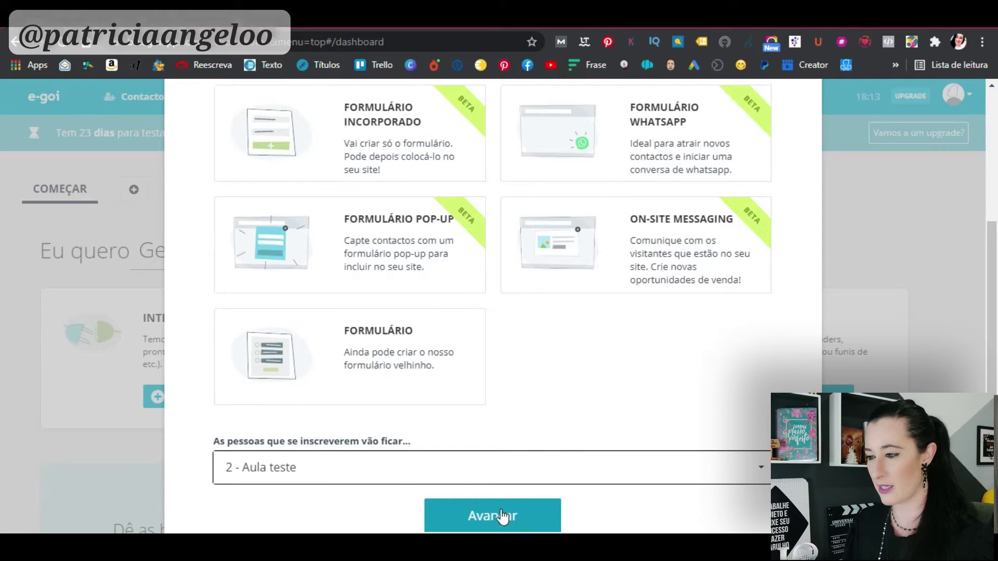
pyautogui.scroll(-1, 501, 517)
pyautogui.click(492, 462)
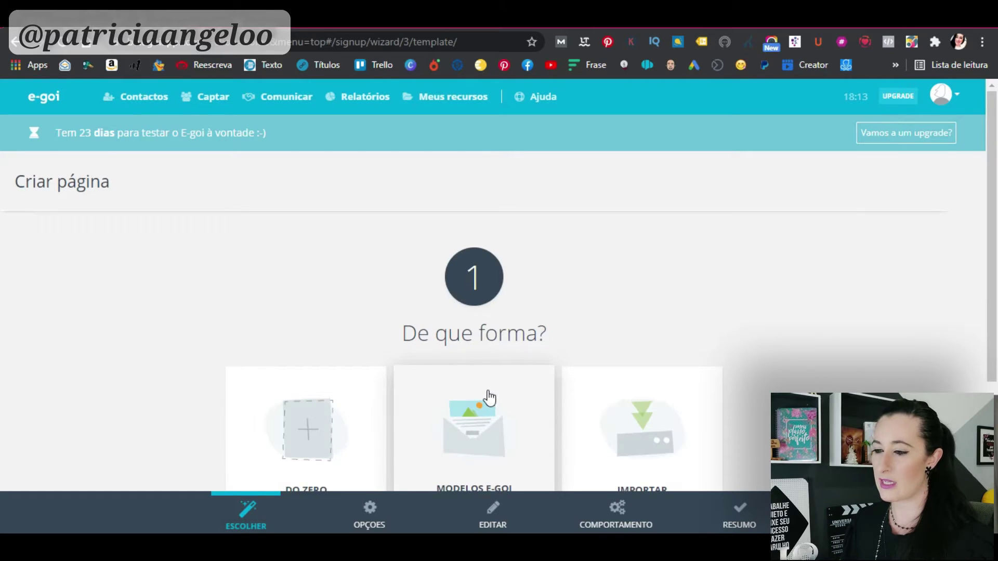
# Step: Choose to build the page from the E-goi models and open the "Marketing Automation: Tudo o que precisa de saber" e-book template
pyautogui.scroll(-3, 488, 399)
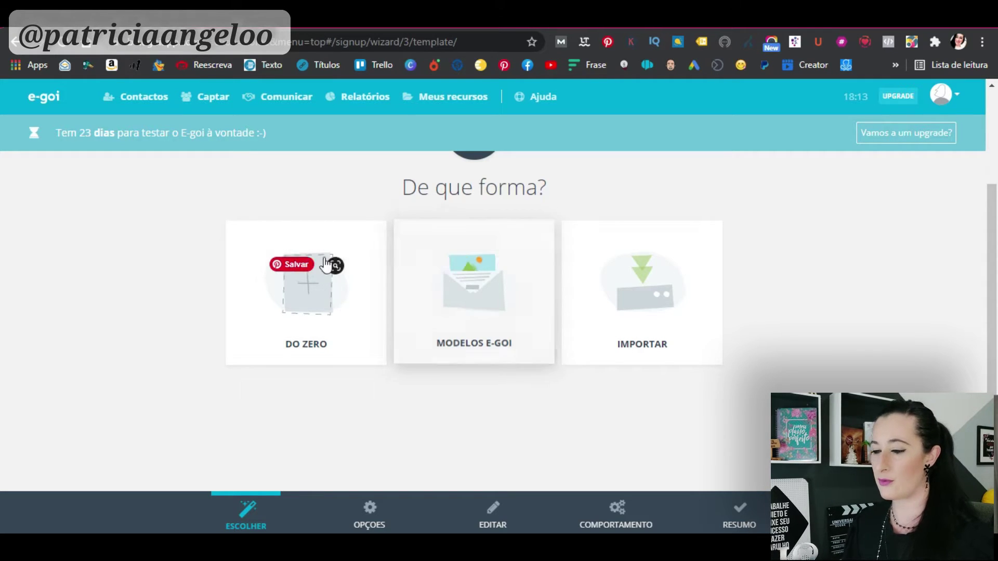
pyautogui.click(476, 301)
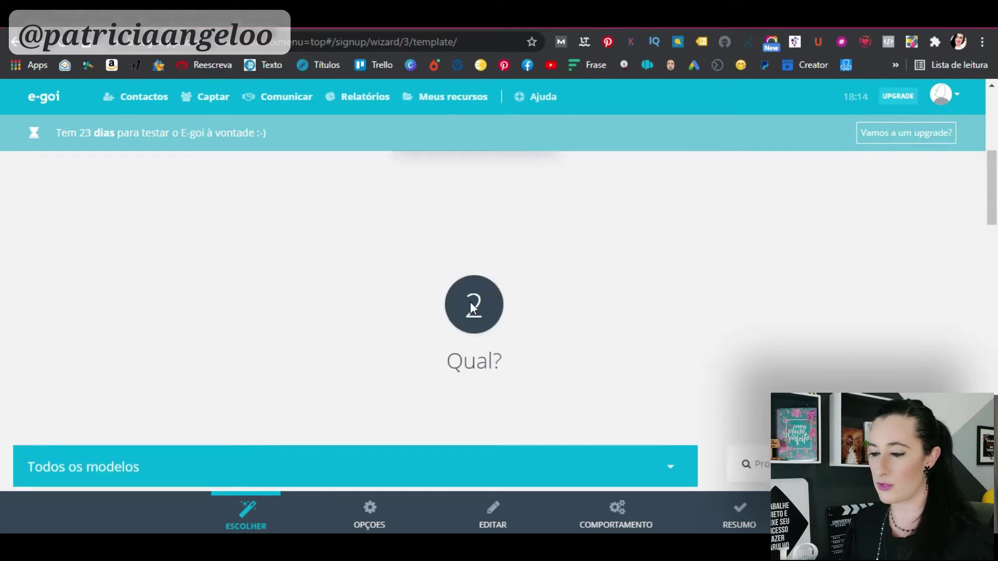
pyautogui.scroll(-3, 467, 309)
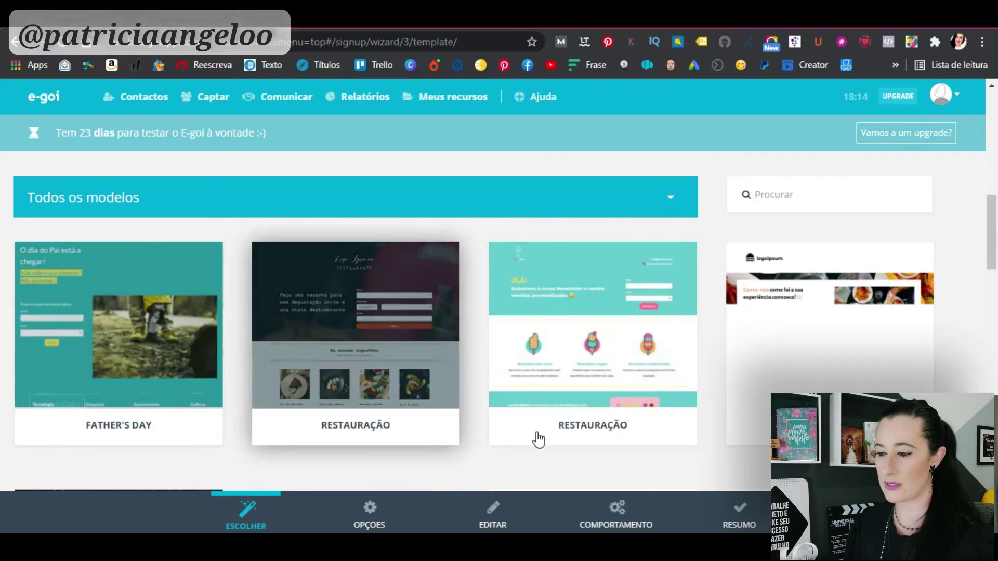
pyautogui.scroll(-2, 608, 338)
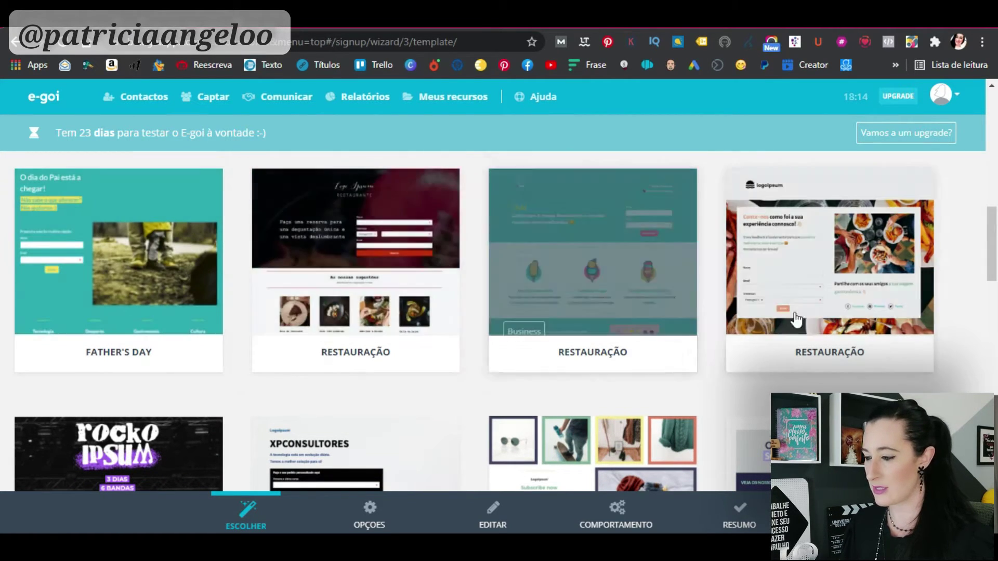
pyautogui.scroll(-6, 797, 317)
pyautogui.scroll(3, 797, 317)
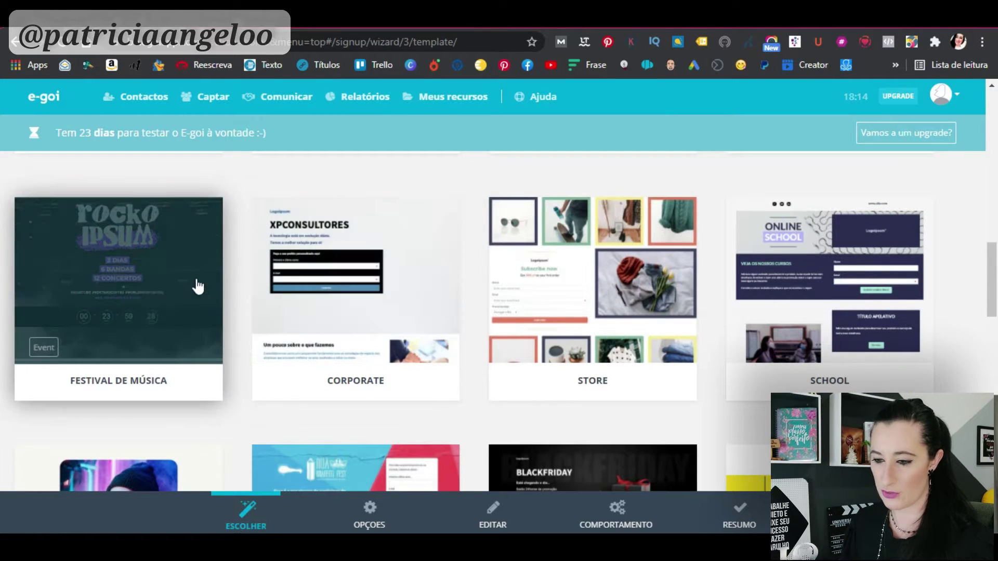
pyautogui.scroll(-4, 198, 283)
pyautogui.scroll(-5, 207, 279)
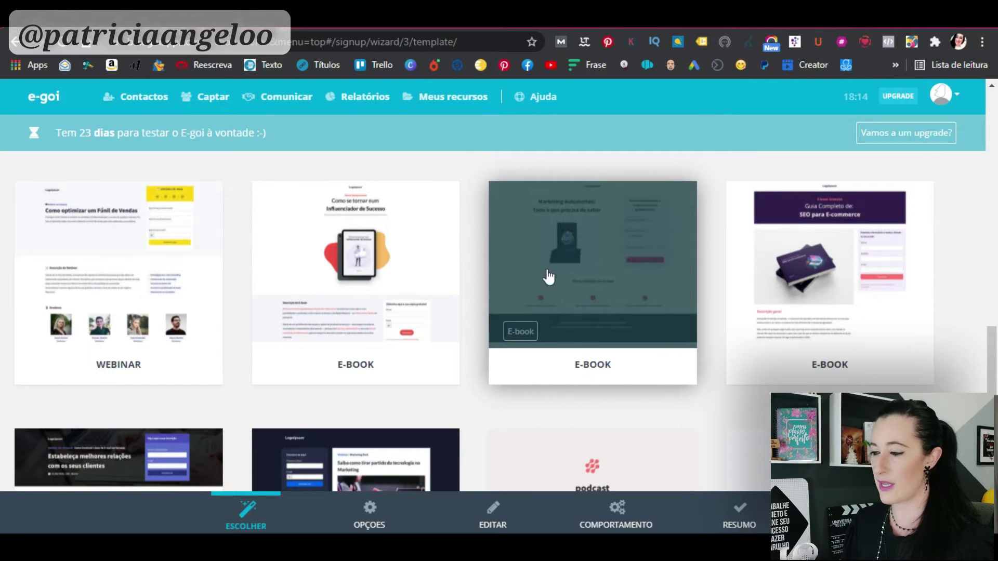
pyautogui.click(603, 281)
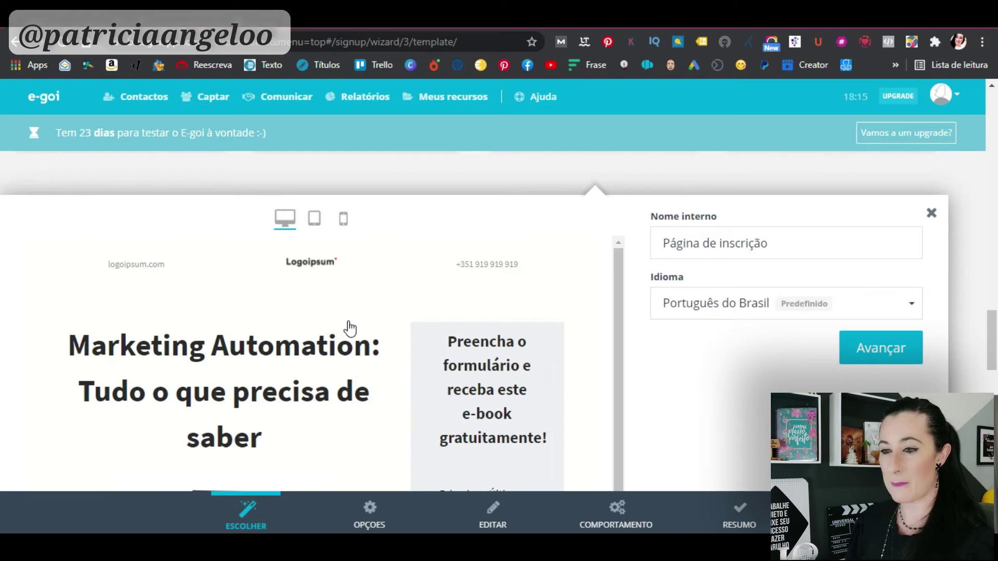
# Step: Review the e-book template preview, set its internal name to "Ebook X", and advance to the page options
pyautogui.scroll(-6, 350, 327)
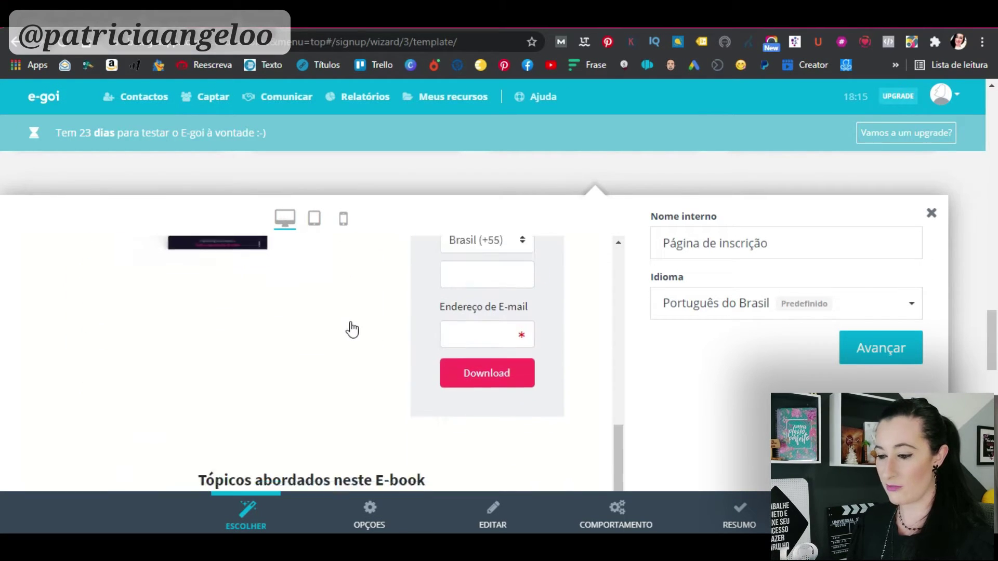
pyautogui.scroll(-4, 351, 329)
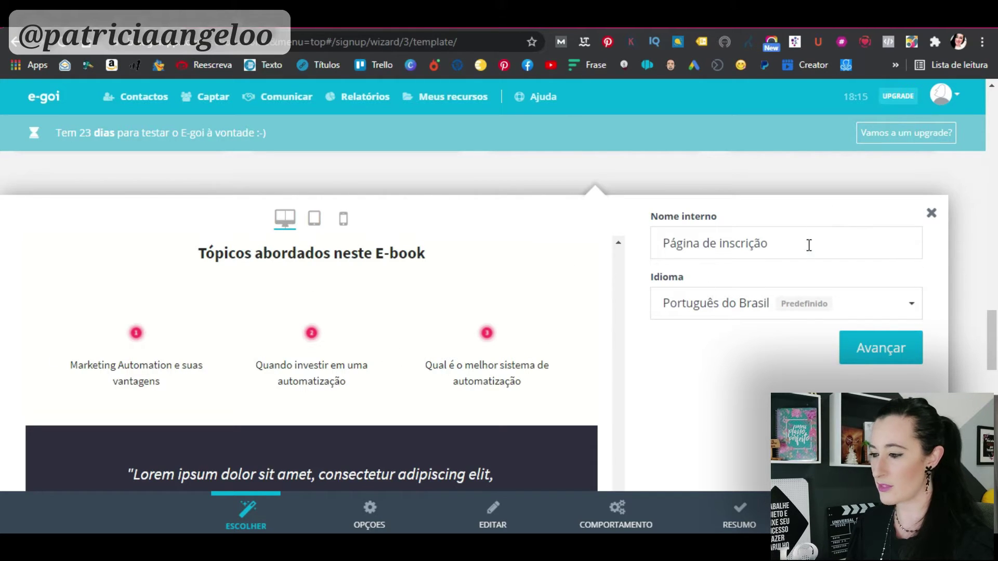
pyautogui.moveTo(809, 245); pyautogui.dragTo(642, 245)
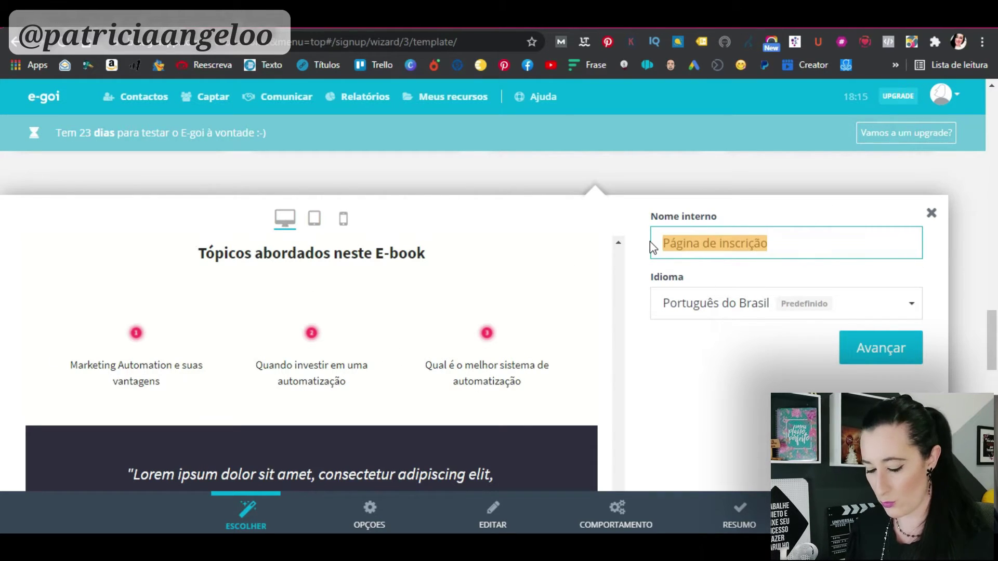
pyautogui.write('Ebook X')
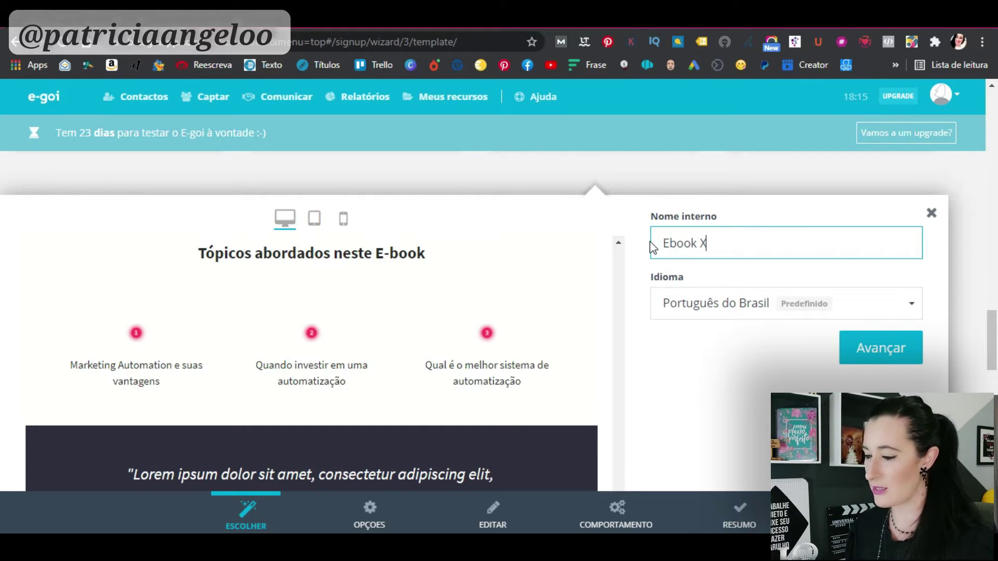
pyautogui.moveTo(745, 242); pyautogui.dragTo(651, 238)
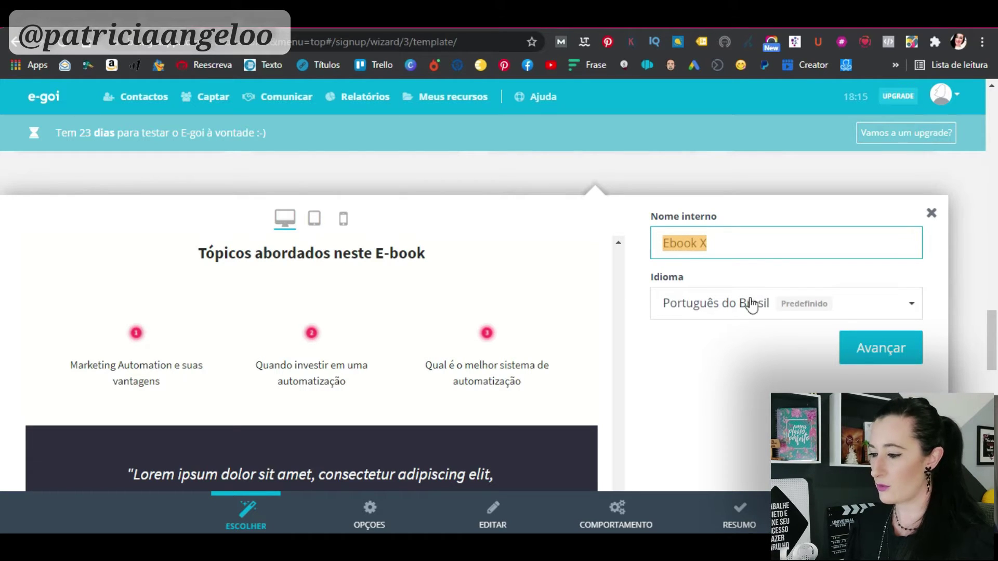
pyautogui.click(902, 353)
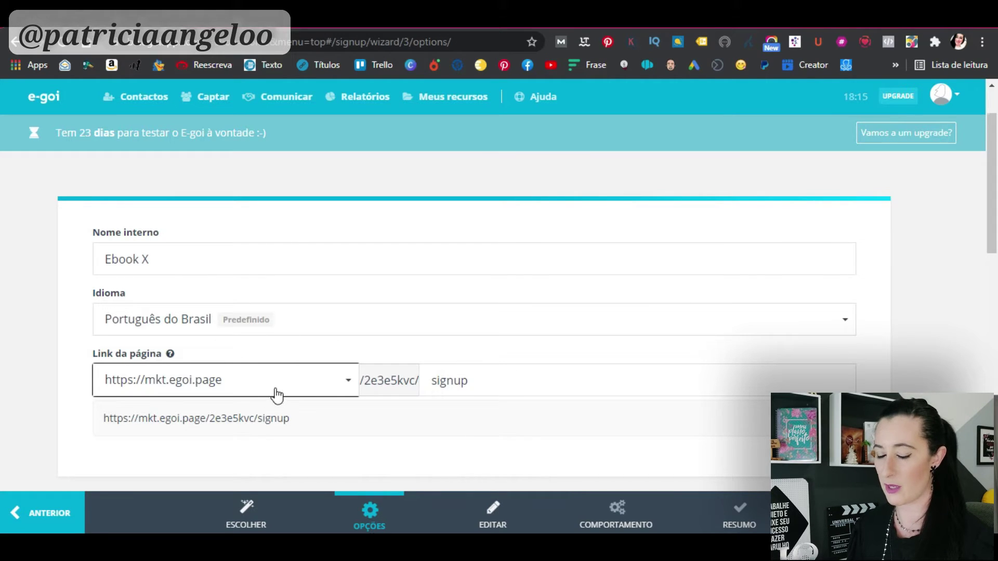
pyautogui.scroll(-2, 277, 395)
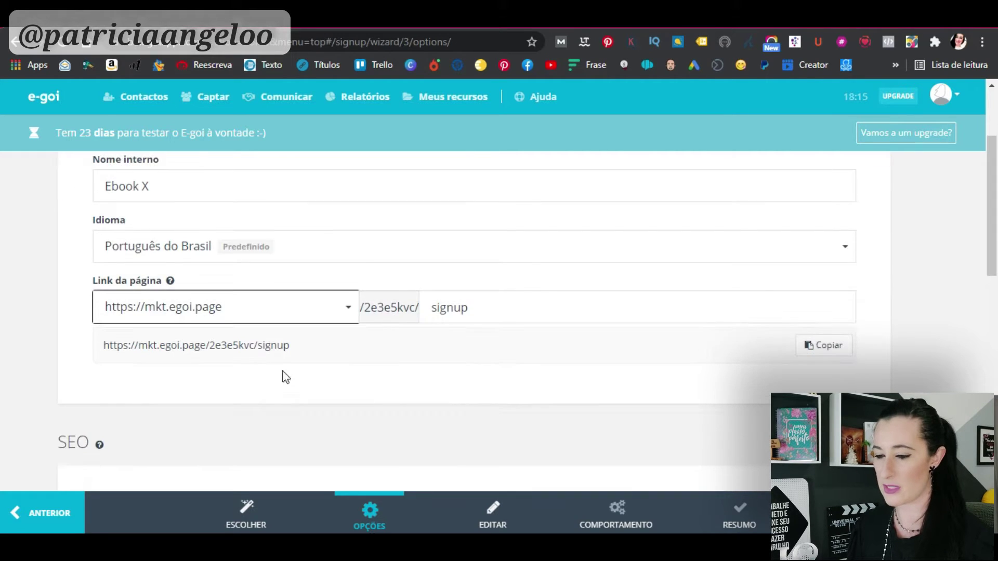
pyautogui.click(341, 306)
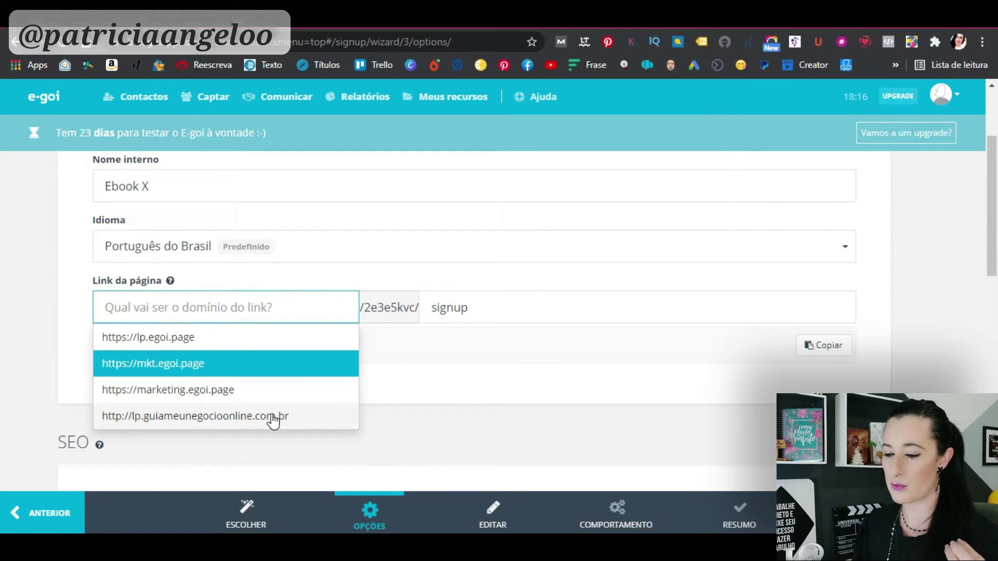
pyautogui.click(234, 415)
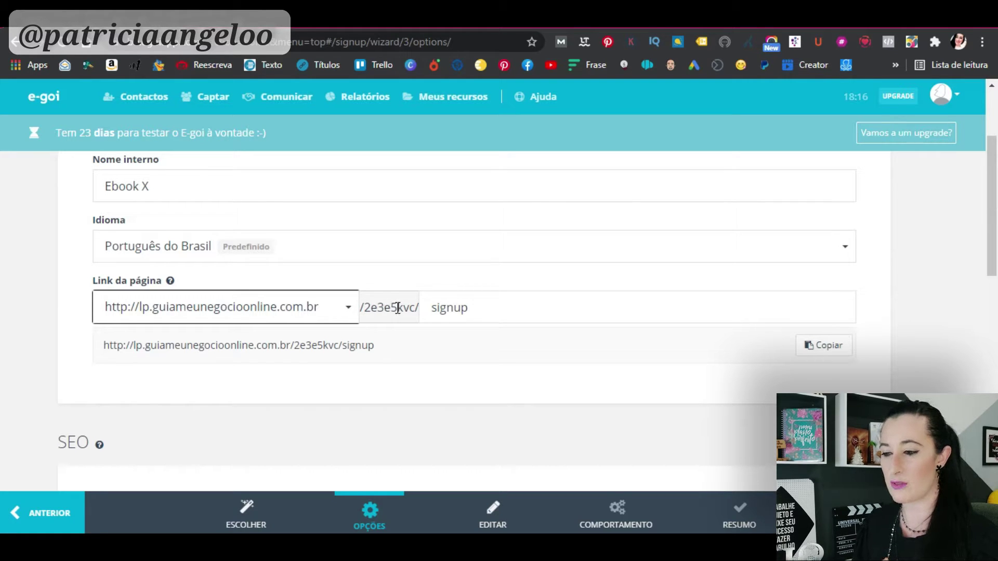
# Step: Set the editable ending of the page link to "ebook-gratuito"
pyautogui.moveTo(397, 307); pyautogui.dragTo(420, 308)
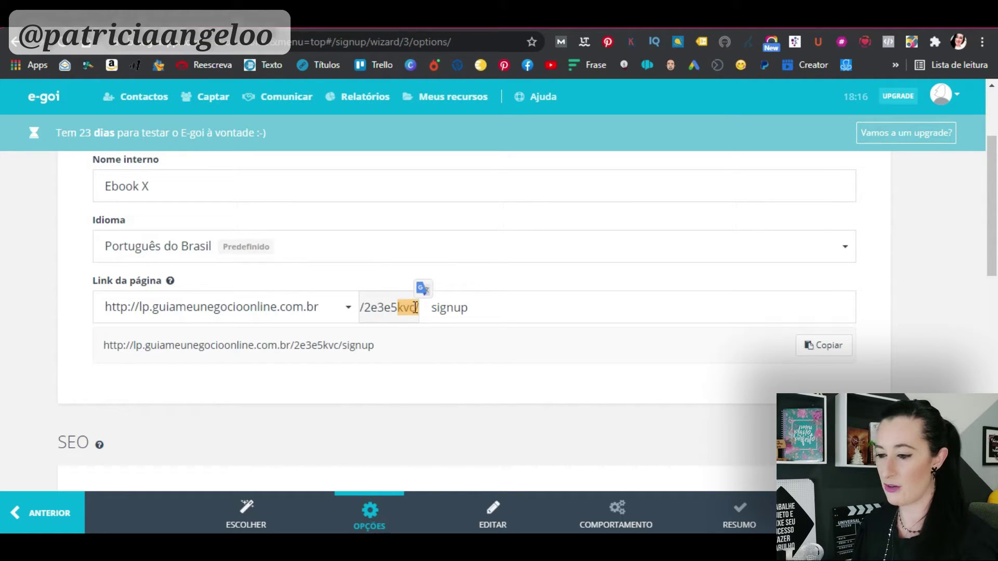
pyautogui.click(401, 306)
pyautogui.moveTo(509, 307); pyautogui.dragTo(422, 308)
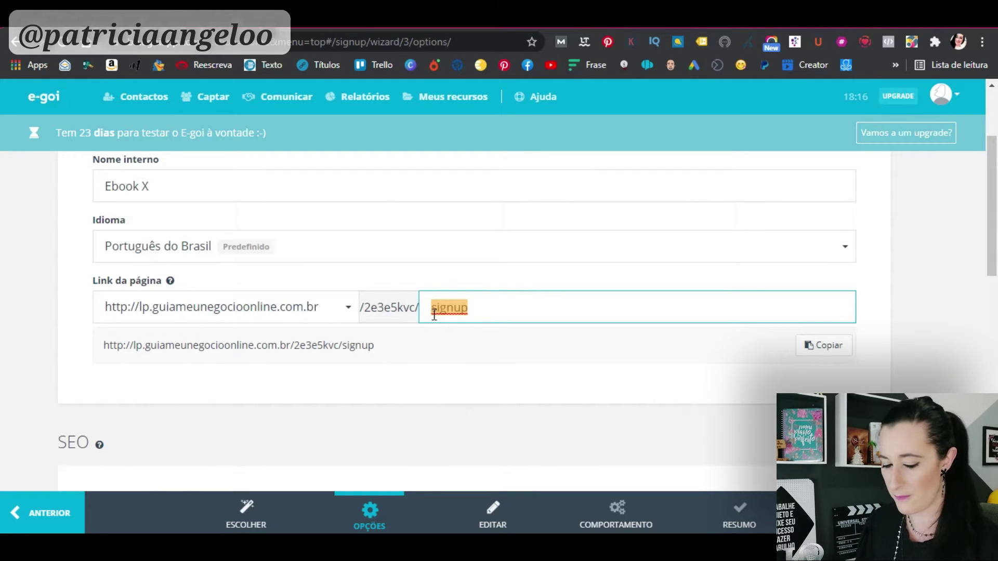
pyautogui.write('ebook')
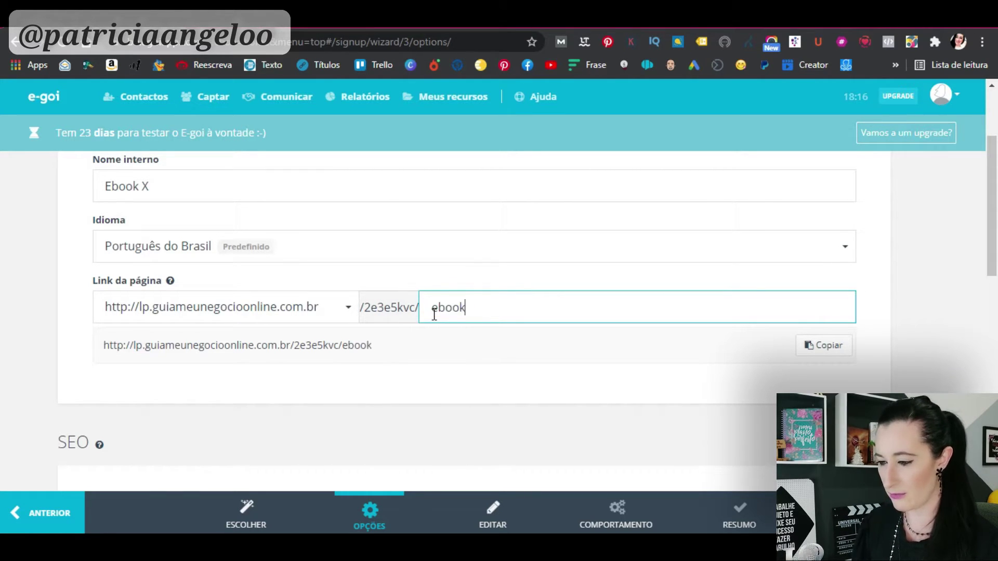
pyautogui.write('-gratuito')
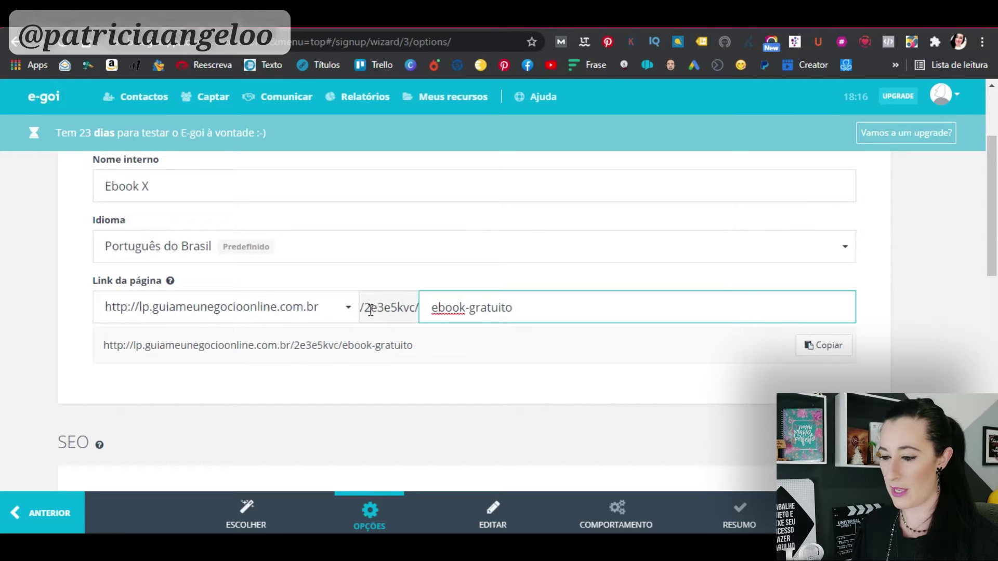
# Step: Copy the full page link, paste it into a blank Notepad document, and minimise Notepad to return to the page options
pyautogui.moveTo(363, 308); pyautogui.dragTo(427, 313)
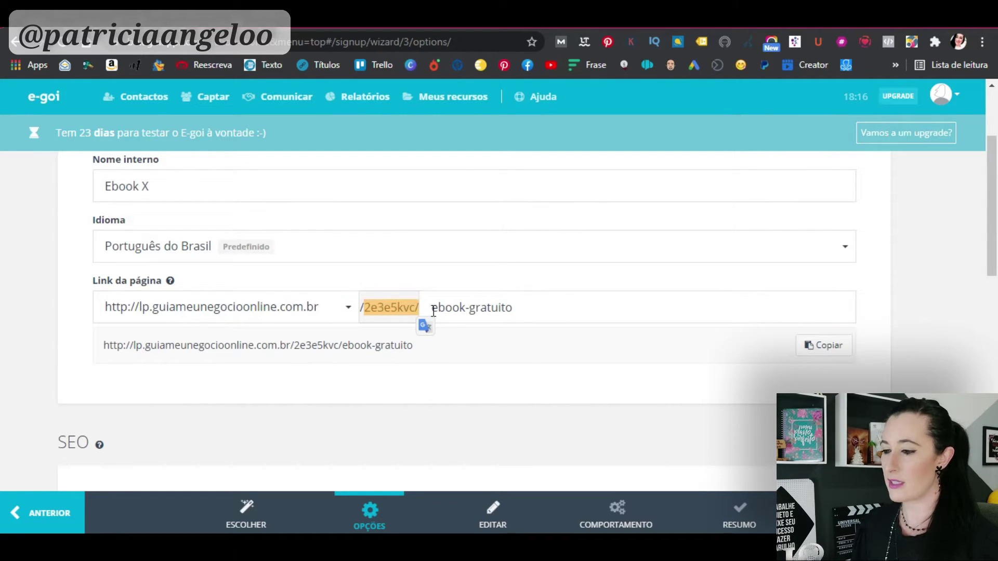
pyautogui.moveTo(433, 311); pyautogui.dragTo(523, 312)
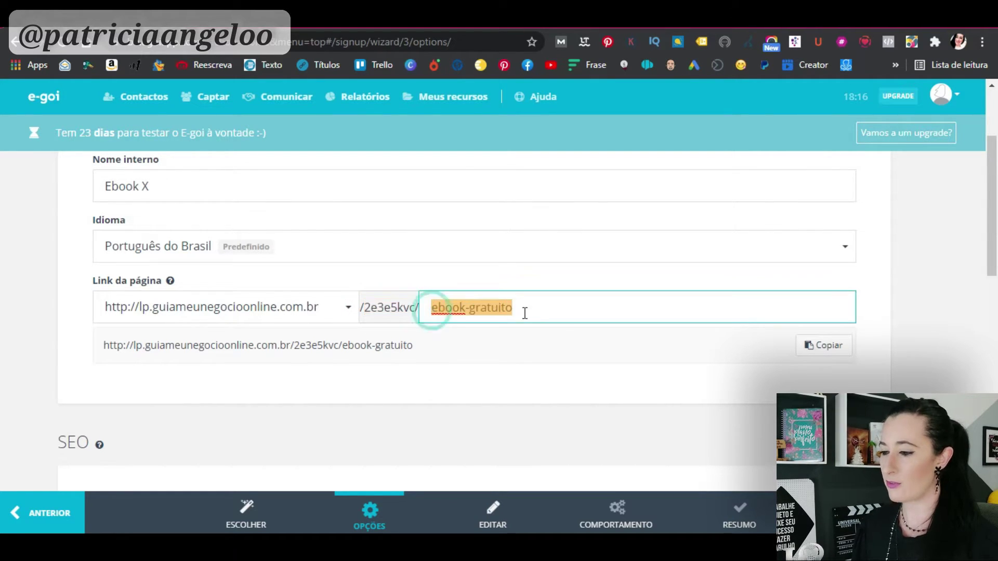
pyautogui.click(830, 348)
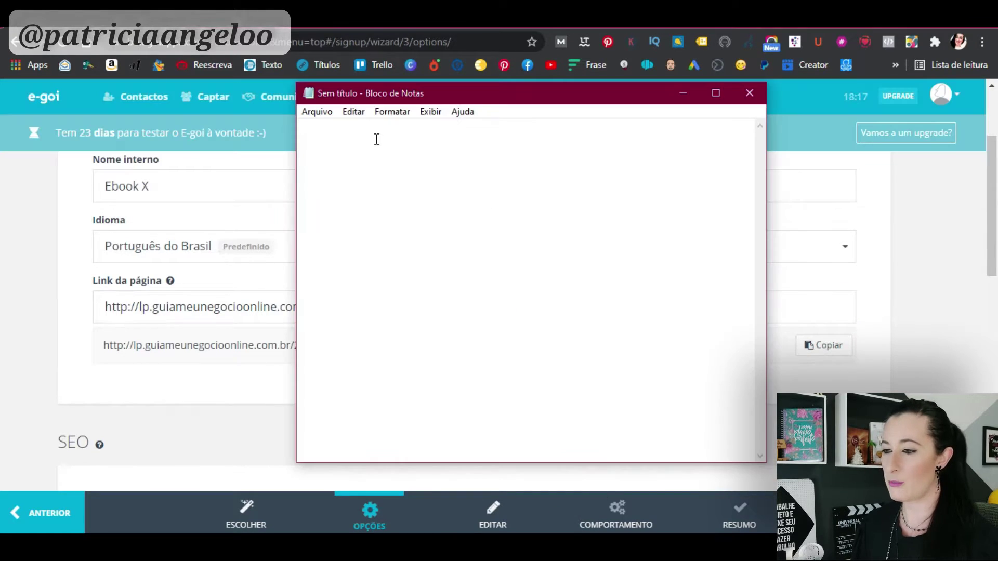
pyautogui.rightClick(344, 133)
pyautogui.click(393, 196)
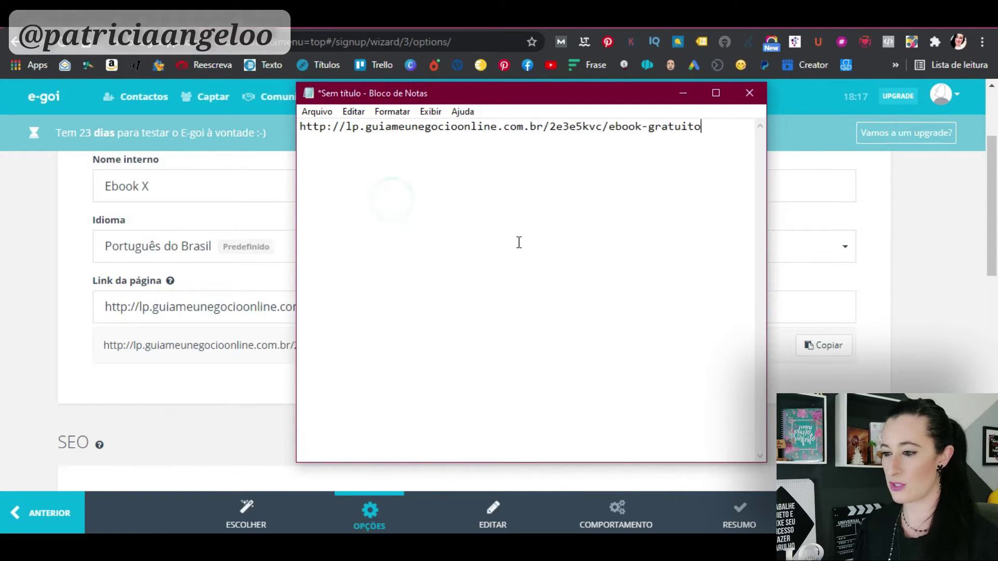
pyautogui.click(684, 94)
# Step: Set the page name in the SEO section to "Página de Captura"
pyautogui.scroll(-2, 552, 270)
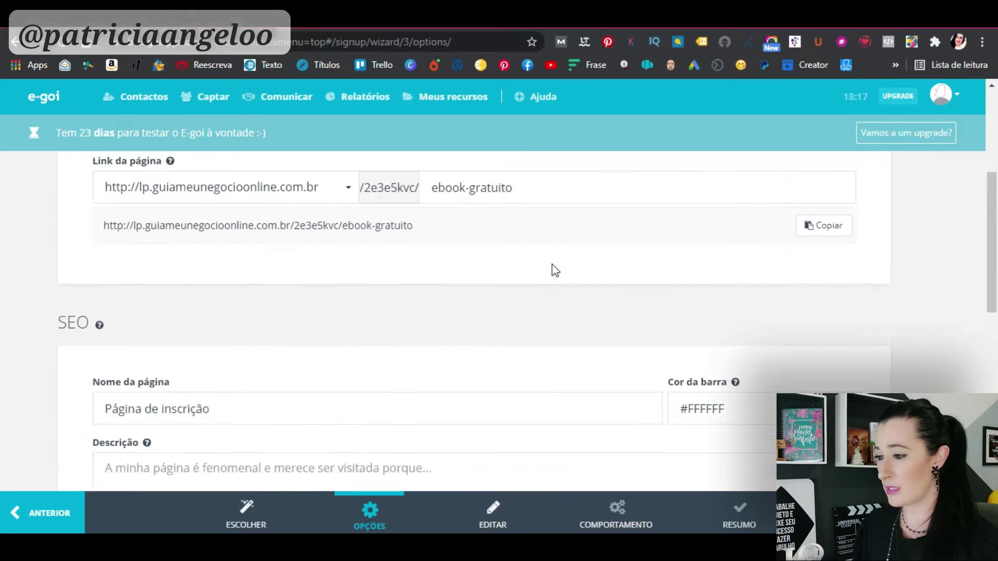
pyautogui.scroll(1, 805, 298)
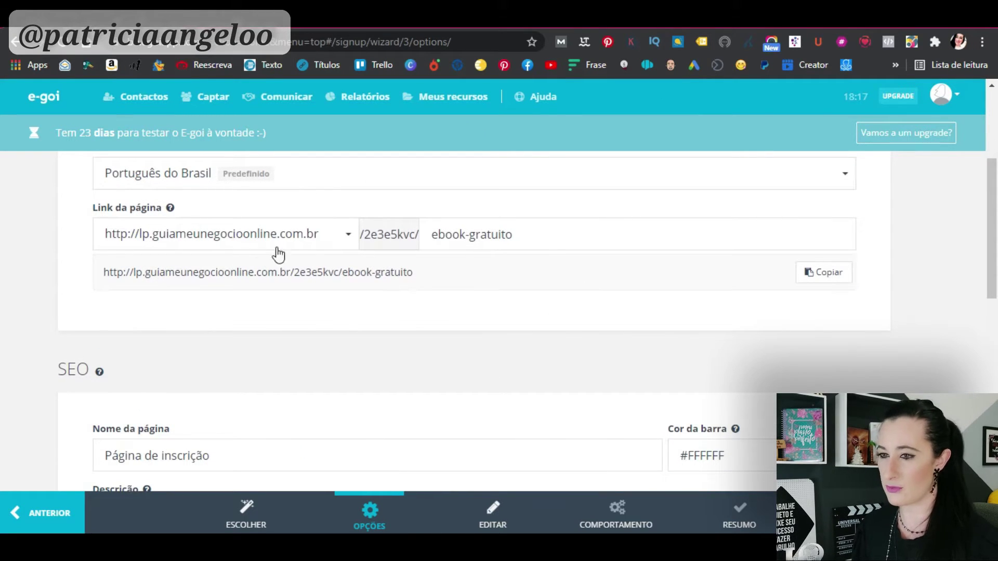
pyautogui.scroll(-5, 330, 284)
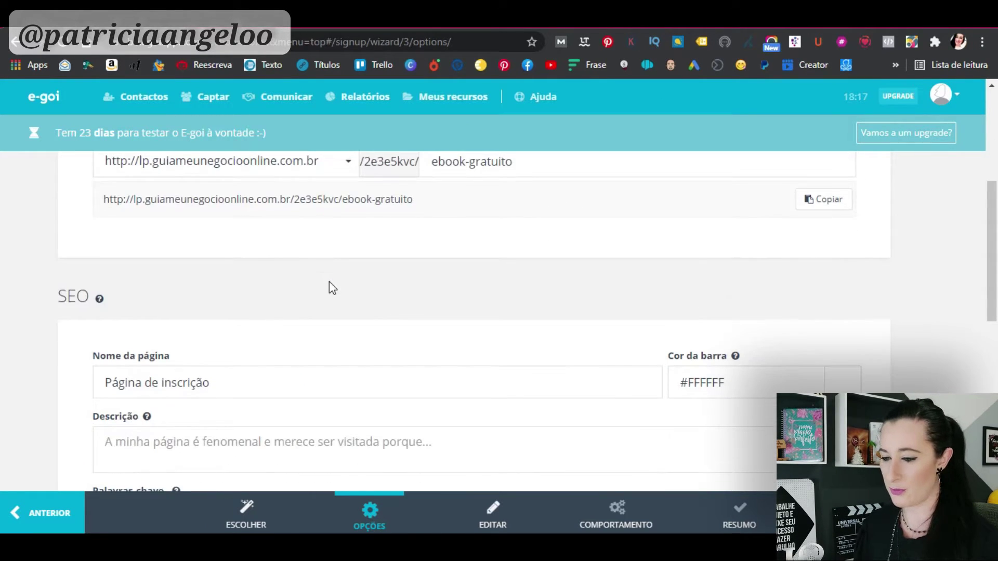
pyautogui.scroll(1, 383, 226)
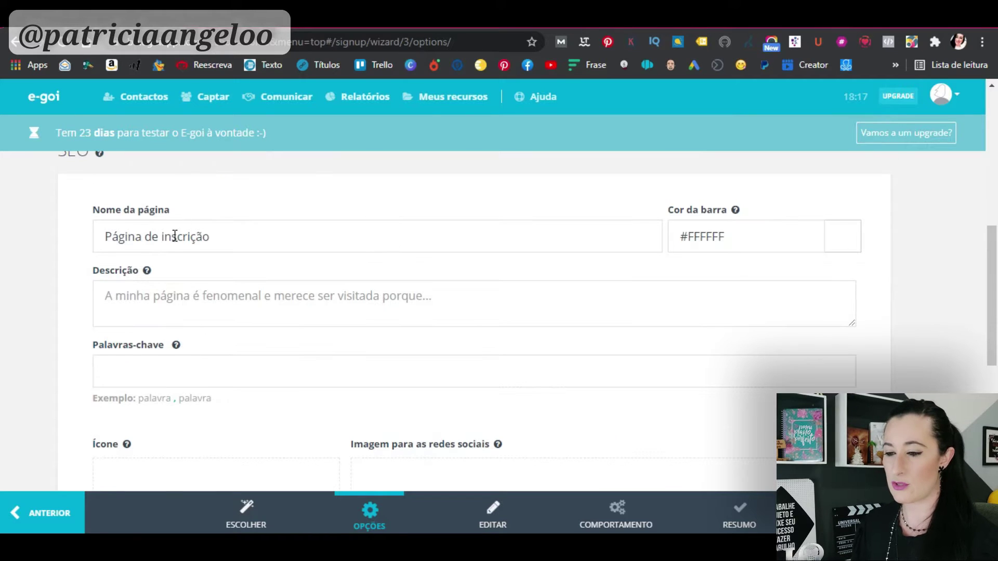
pyautogui.moveTo(221, 236); pyautogui.dragTo(98, 242)
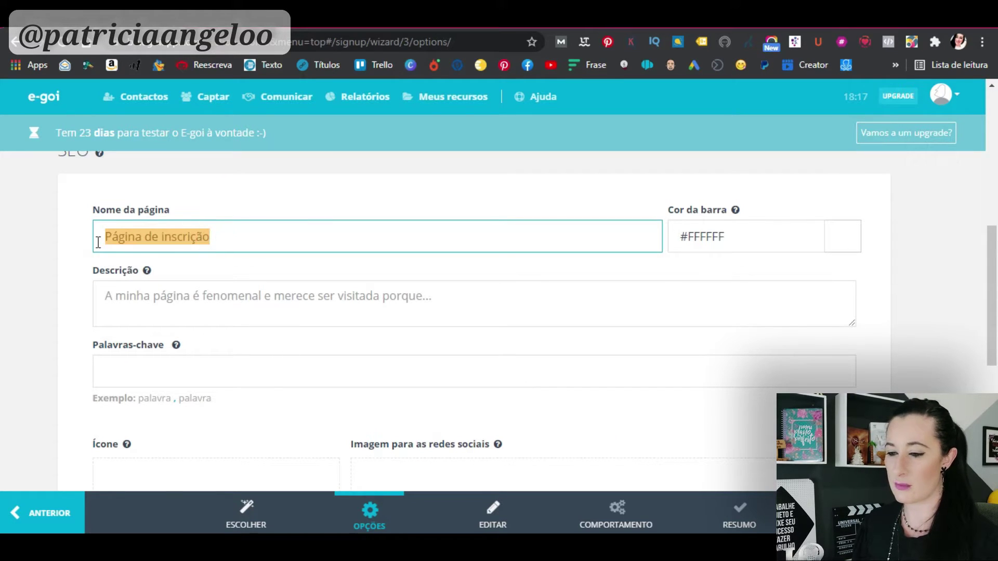
pyautogui.write('pá')
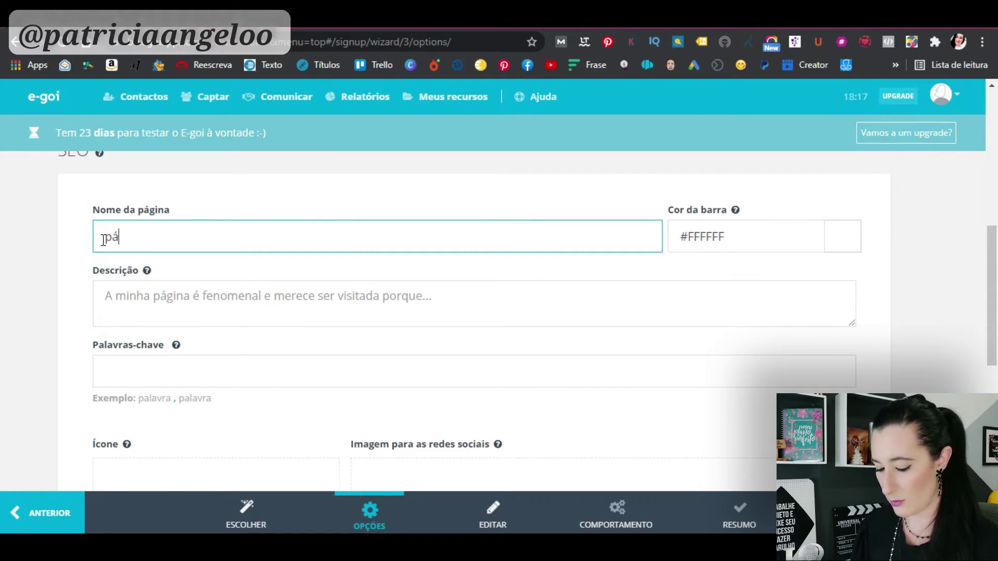
pyautogui.write('gina de Captura')
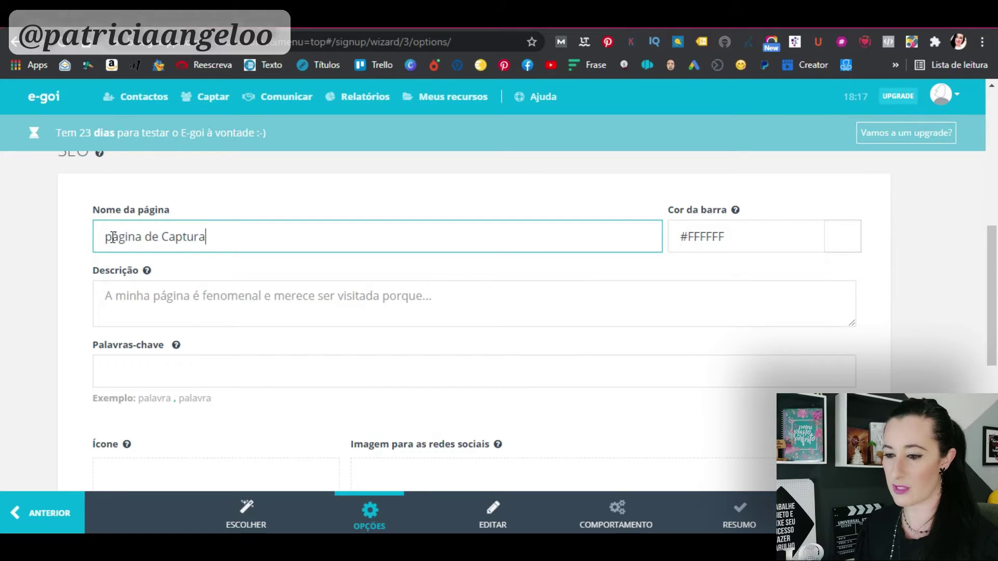
pyautogui.click(113, 238)
pyautogui.press('BackSpace')
pyautogui.write('P')
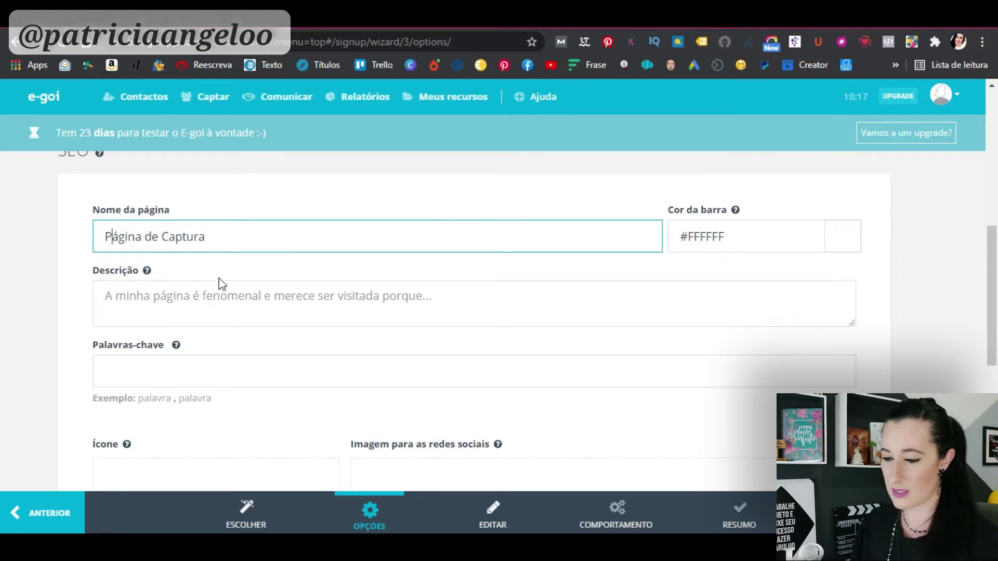
# Step: Examine the SEO description, keywords, icon and social media image fields, including the minimum image sizes
pyautogui.scroll(-2, 270, 361)
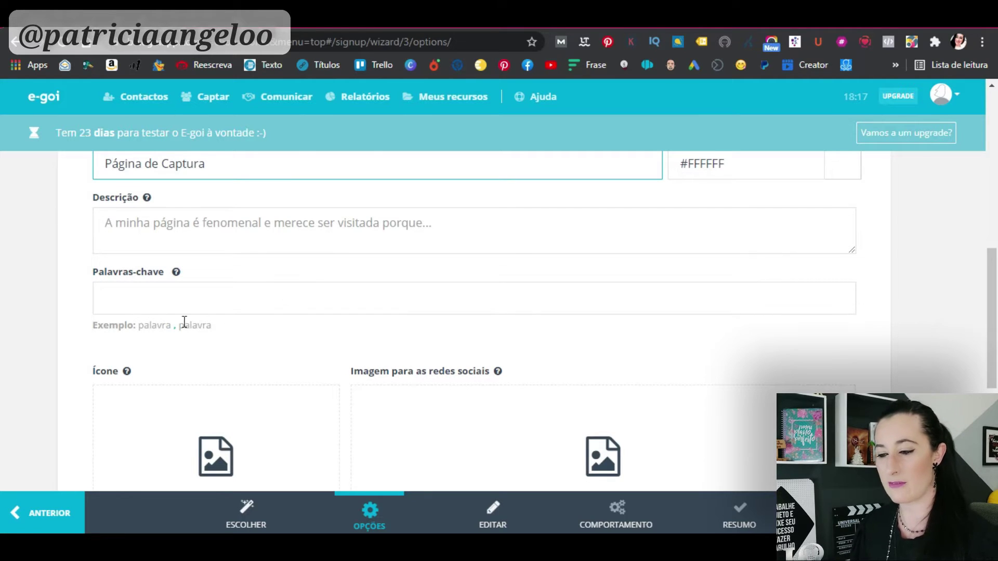
pyautogui.click(188, 297)
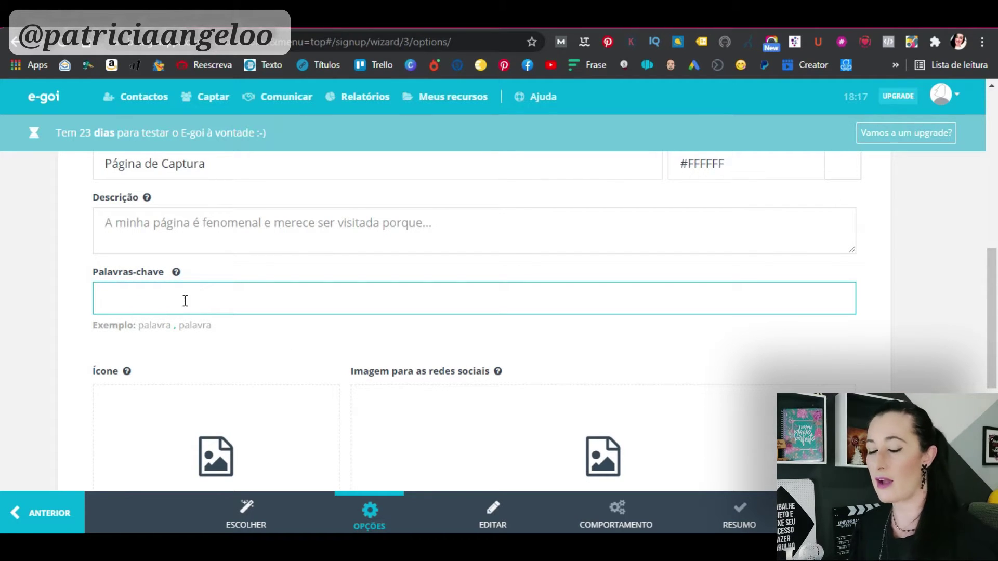
pyautogui.scroll(-3, 322, 359)
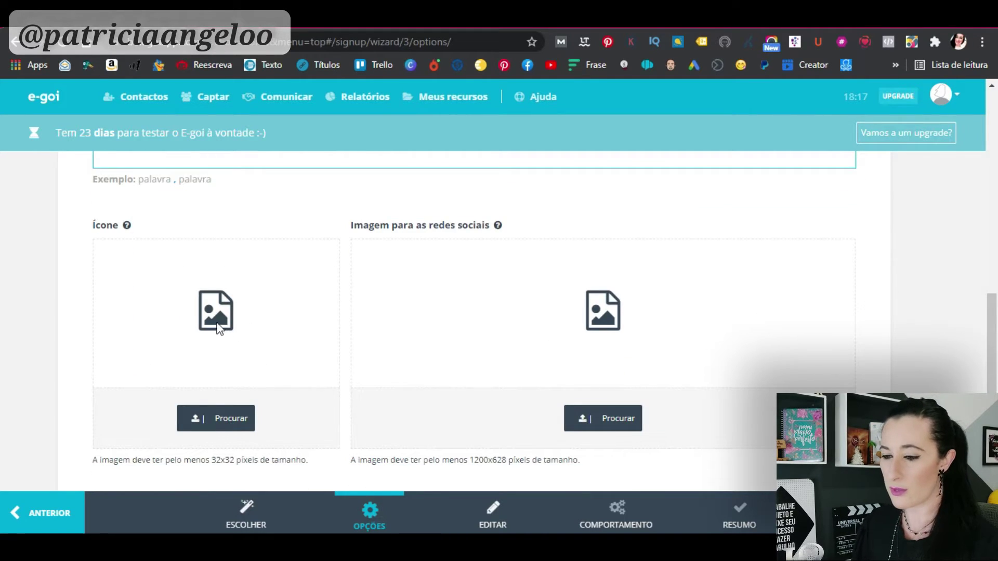
pyautogui.click(218, 328)
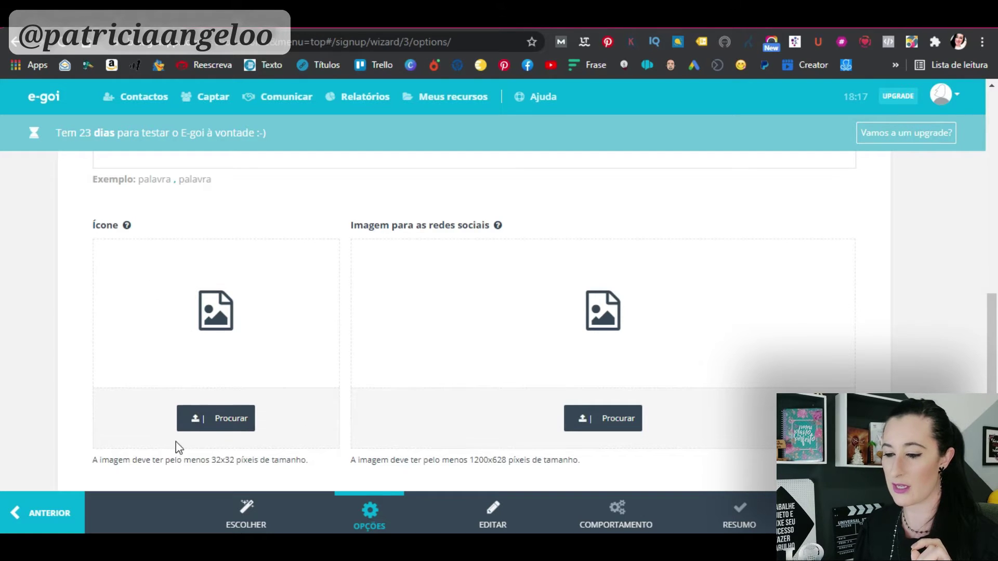
pyautogui.scroll(-1, 174, 439)
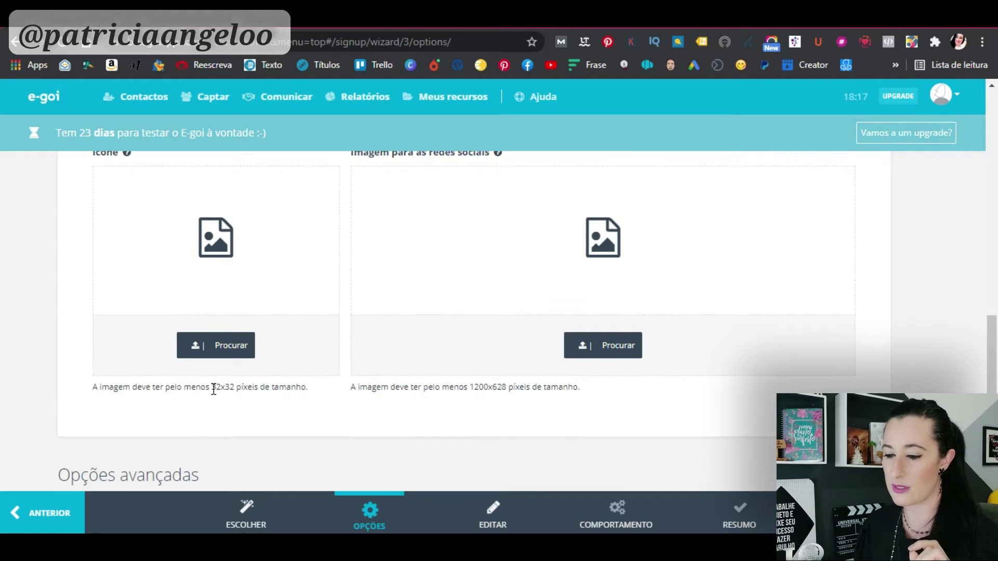
pyautogui.moveTo(213, 389); pyautogui.dragTo(263, 388)
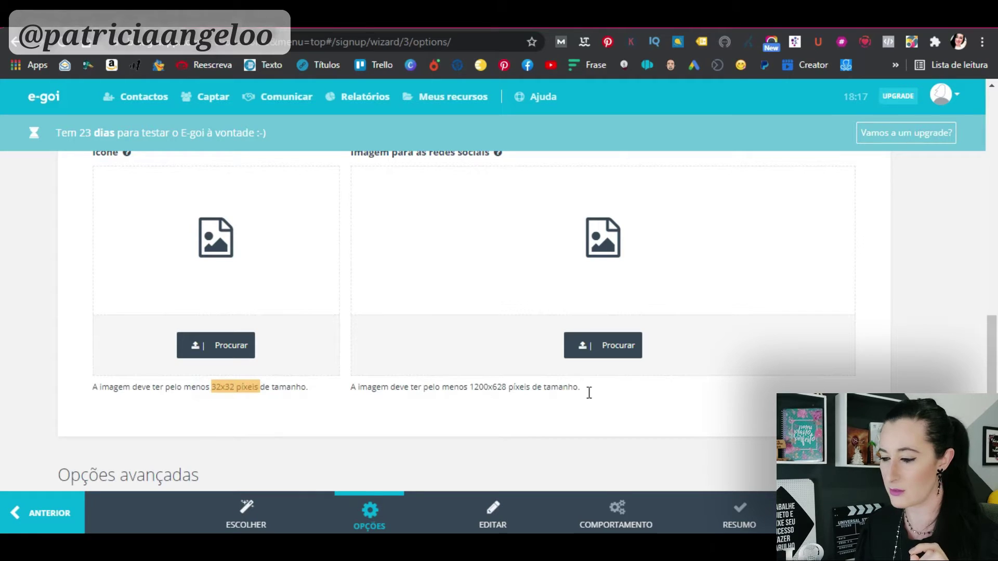
pyautogui.scroll(1, 499, 323)
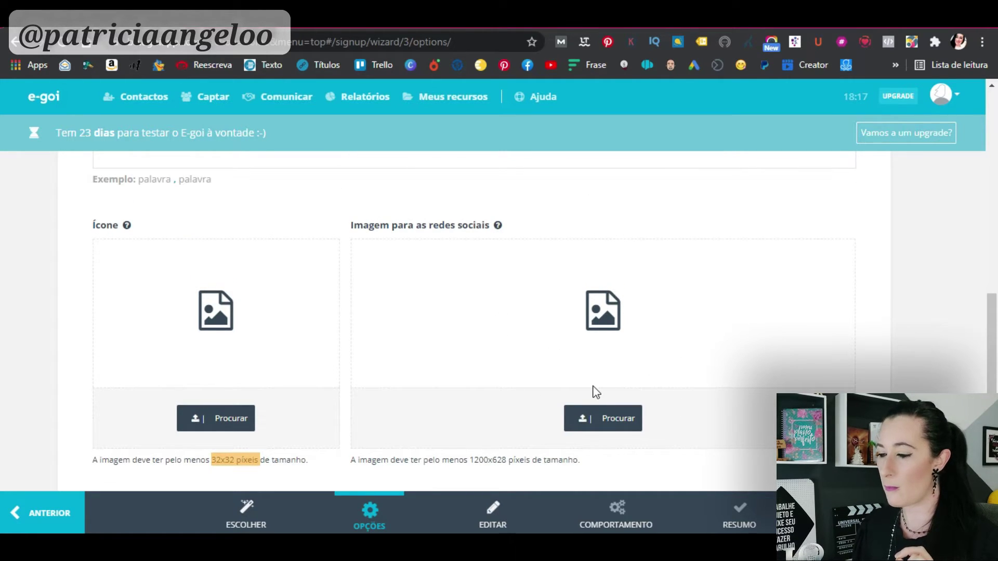
pyautogui.scroll(-4, 598, 390)
pyautogui.scroll(4, 597, 390)
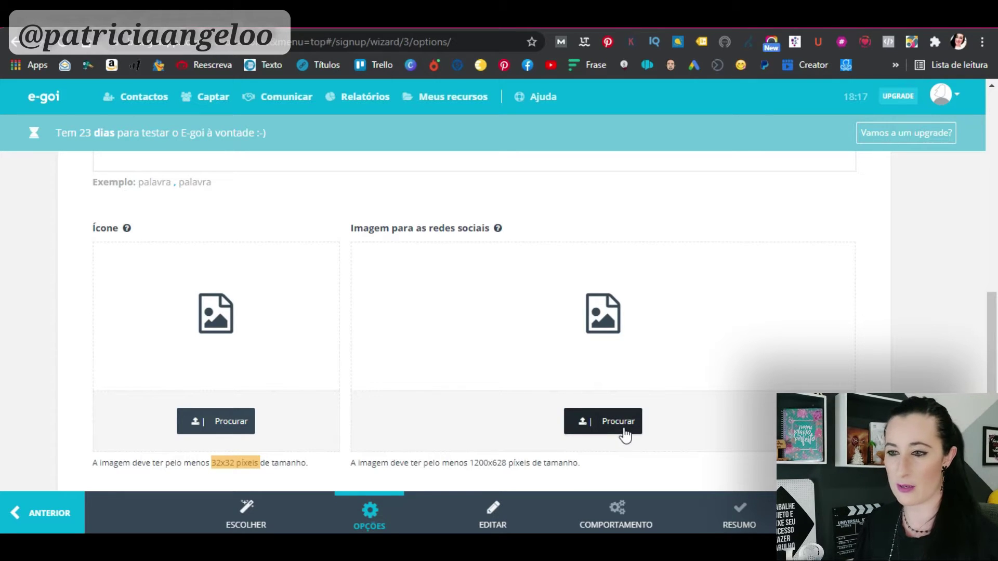
# Step: Enable Google Analytics, the Facebook pixel and external HTML embedding in the advanced options, and read the external HTML help text
pyautogui.scroll(-5, 523, 394)
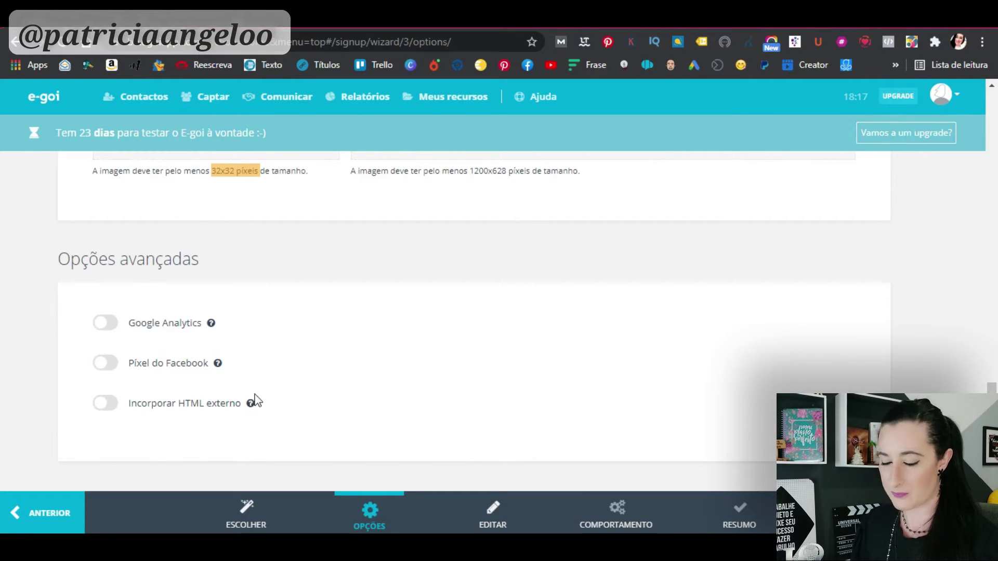
pyautogui.click(108, 324)
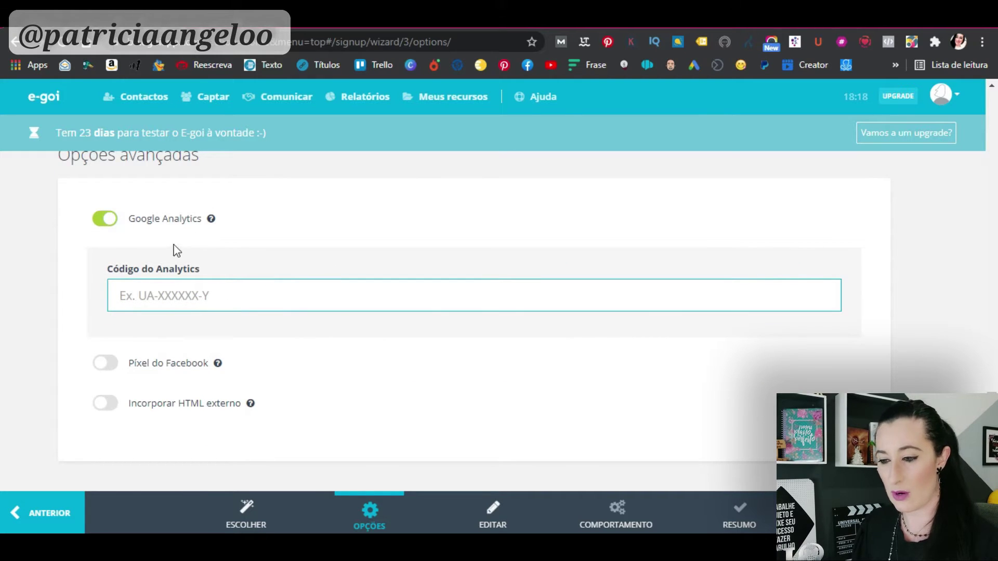
pyautogui.click(110, 223)
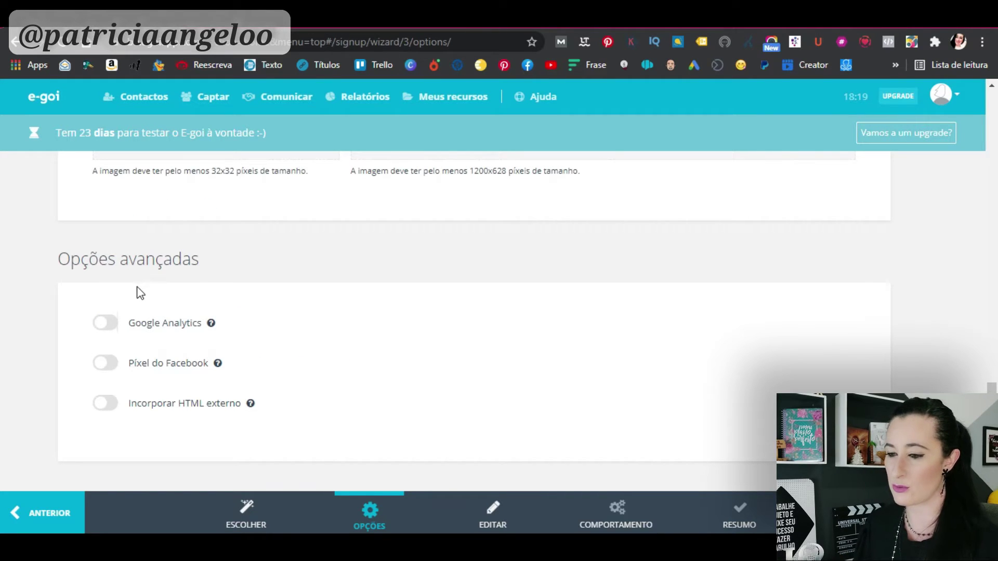
pyautogui.click(101, 328)
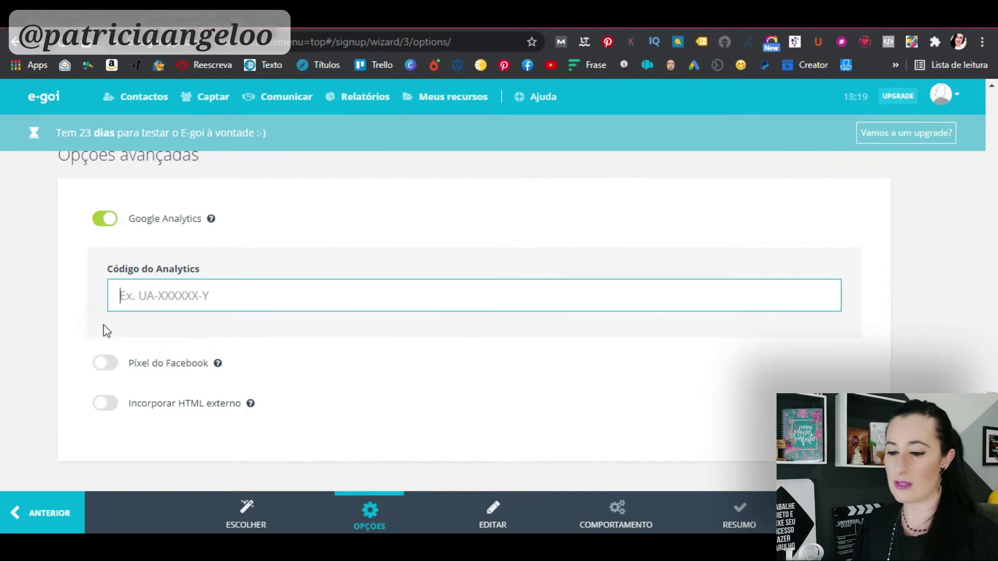
pyautogui.click(138, 294)
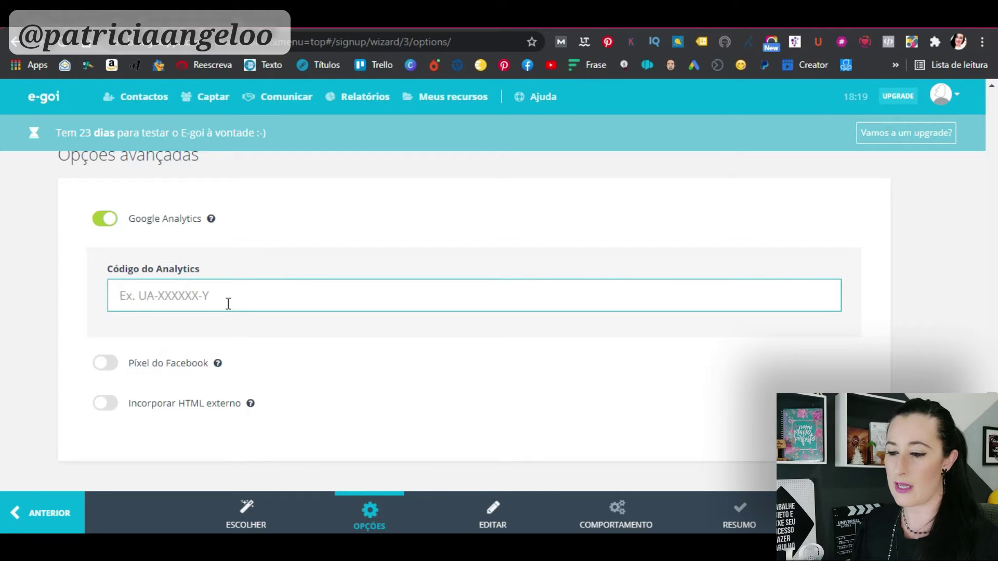
pyautogui.click(102, 366)
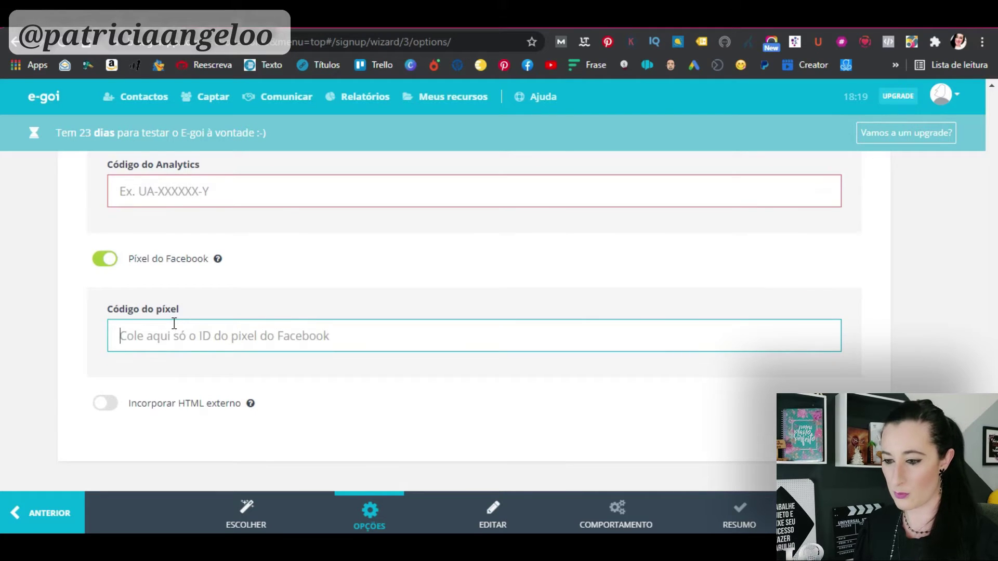
pyautogui.click(105, 405)
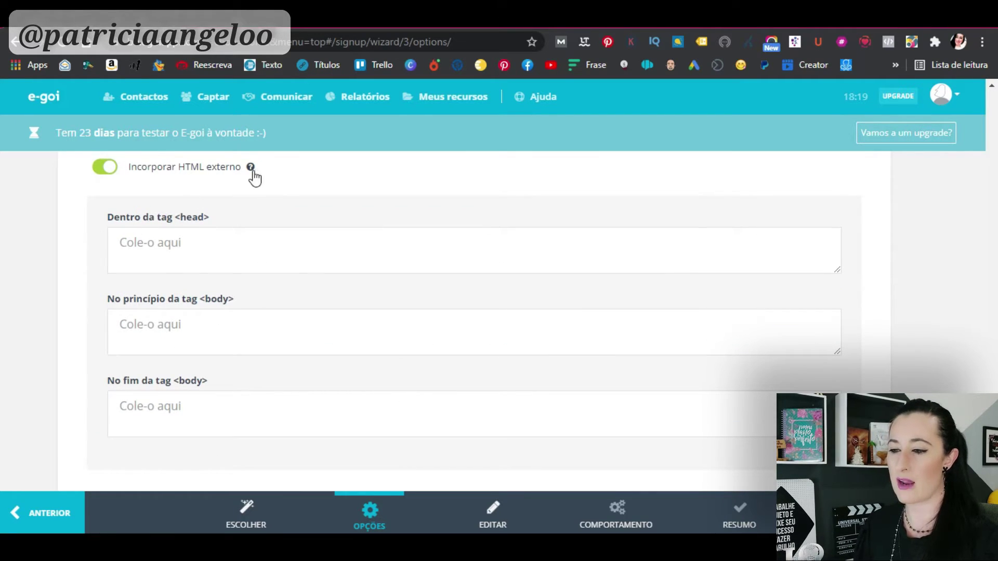
pyautogui.scroll(4, 270, 210)
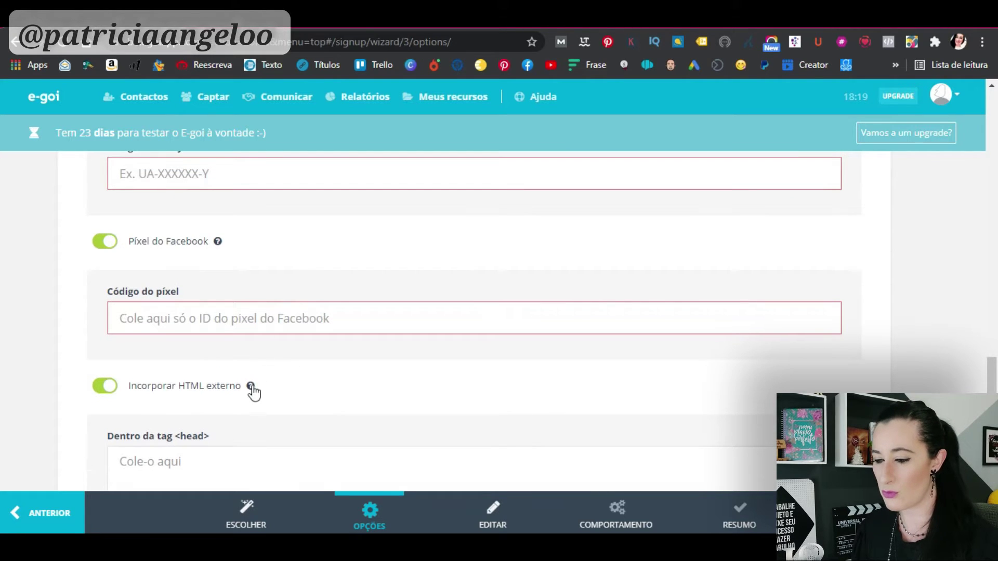
pyautogui.moveTo(251, 390)
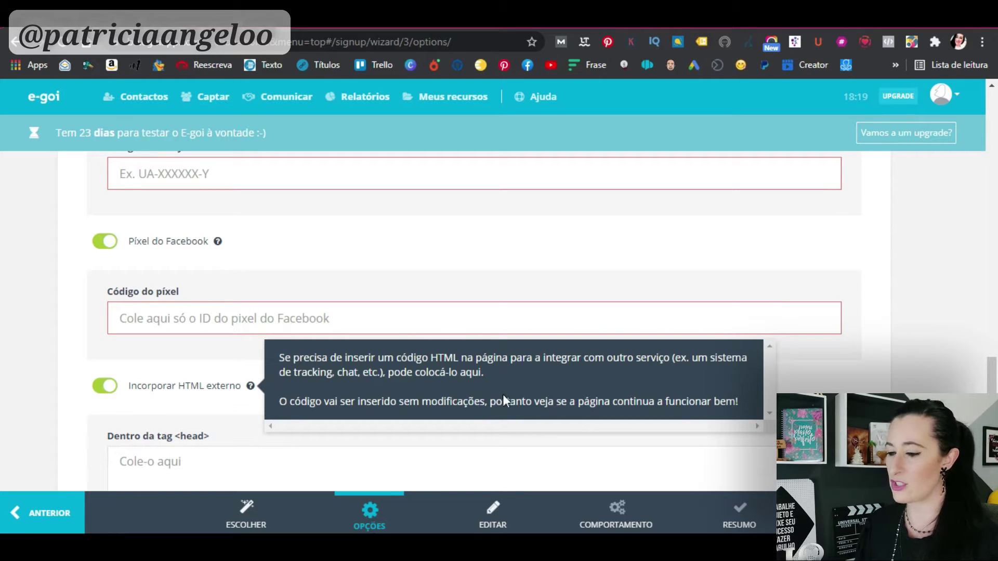
pyautogui.click(502, 266)
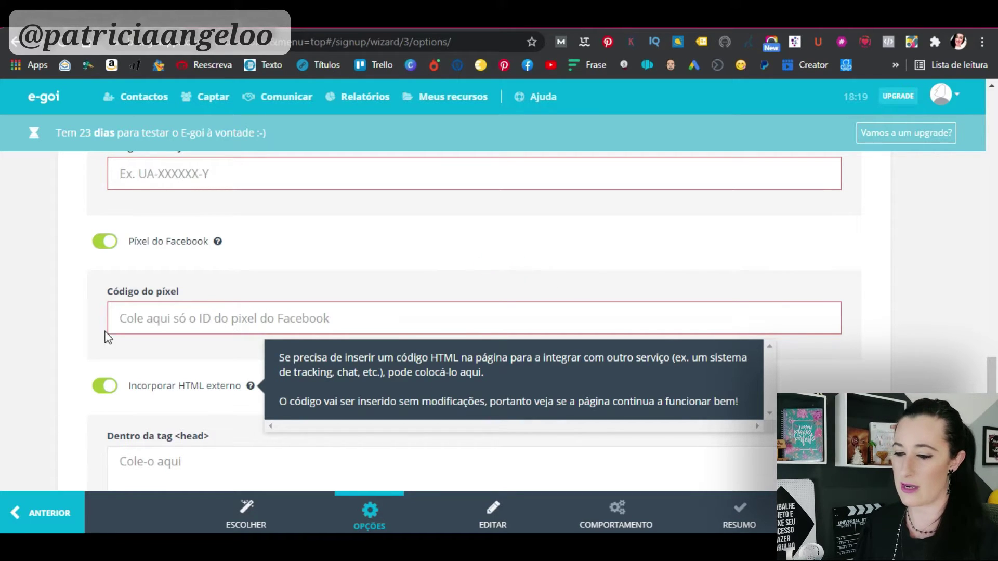
# Step: Disable external HTML embedding, the Facebook pixel and Google Analytics in the advanced options
pyautogui.click(105, 385)
pyautogui.click(105, 259)
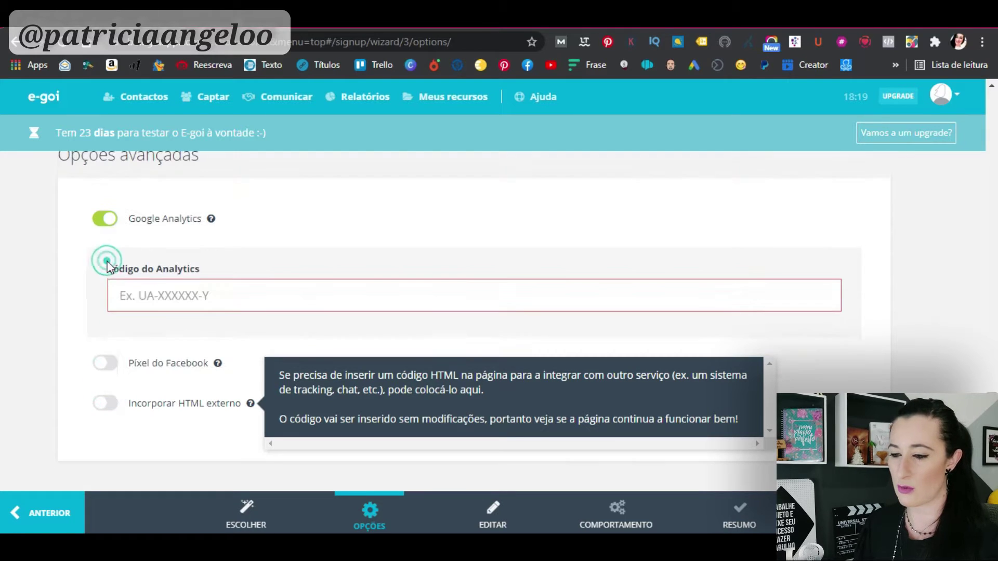
pyautogui.scroll(3, 135, 284)
pyautogui.click(112, 370)
pyautogui.scroll(-1, 208, 364)
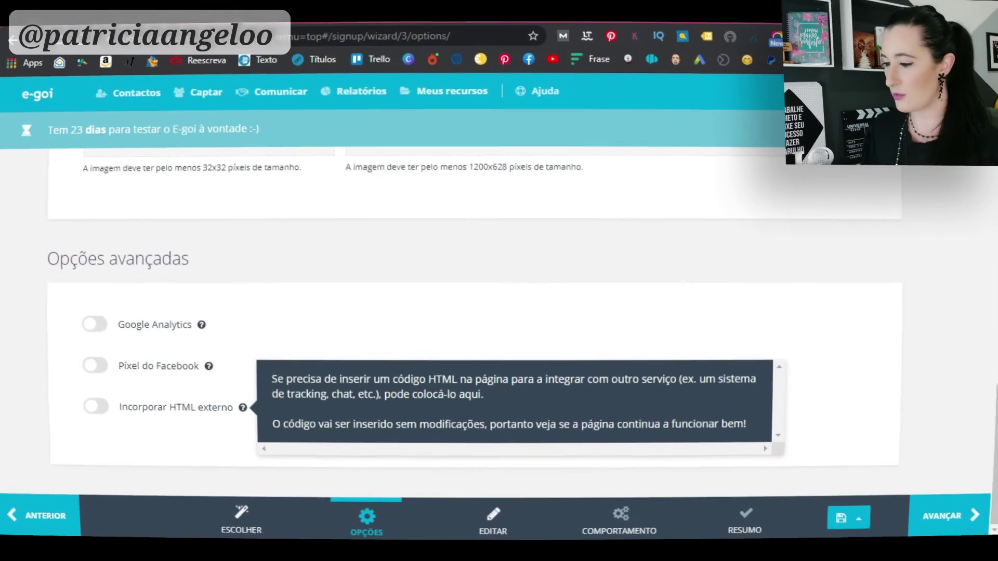
# Step: Advance to the page editor and review the e-book page's content with the widgets sidebar collapsed
pyautogui.click(950, 514)
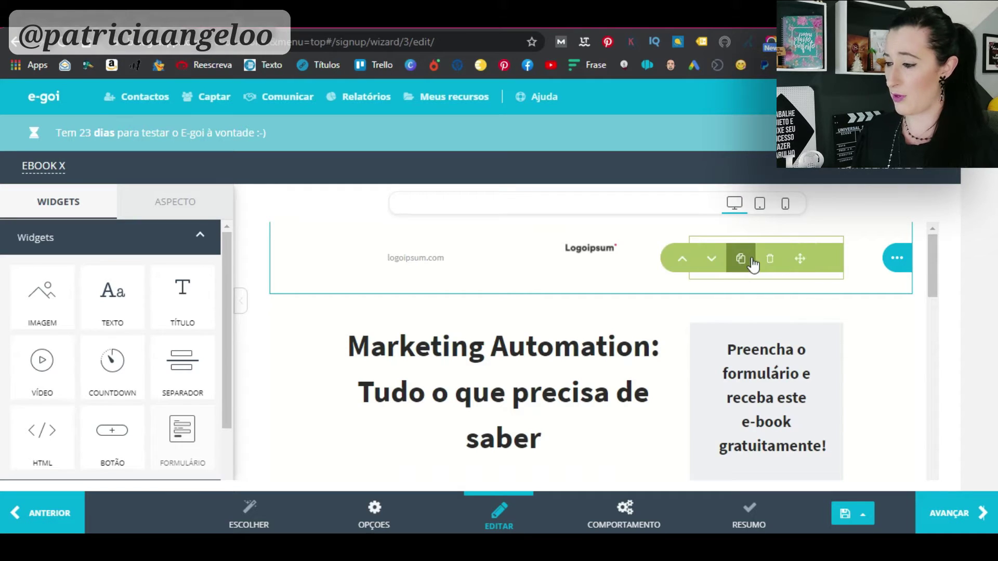
pyautogui.scroll(-5, 627, 347)
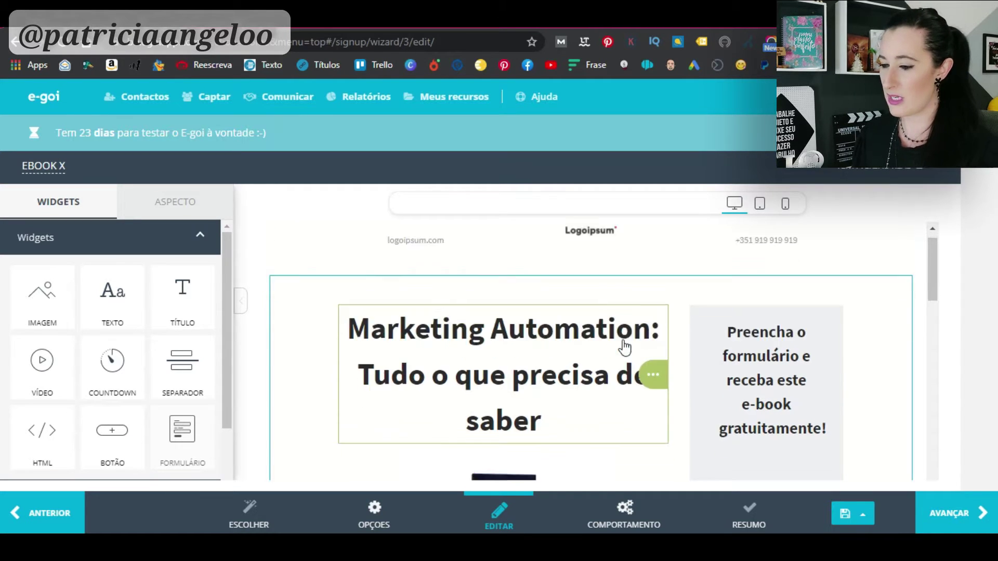
pyautogui.scroll(3, 623, 347)
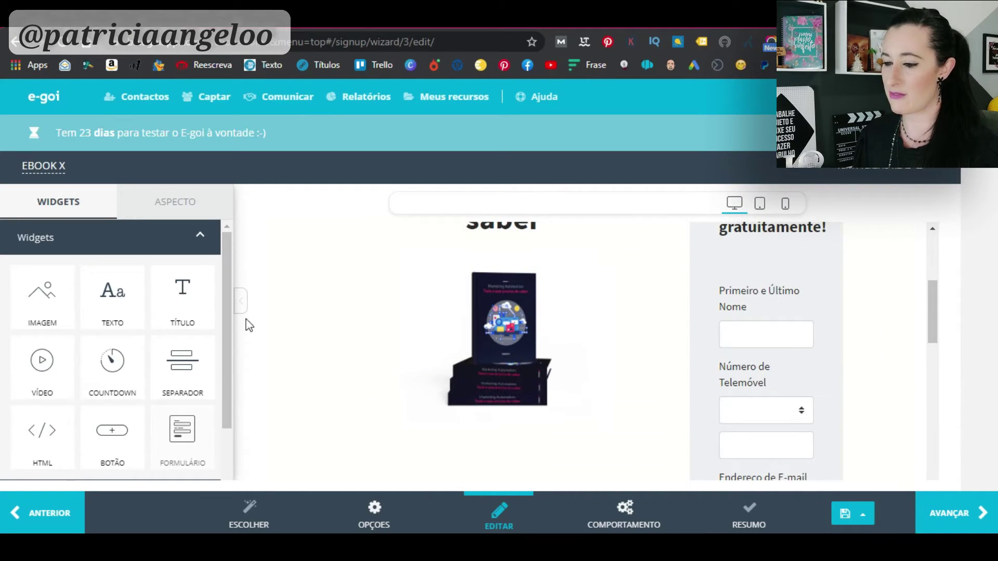
pyautogui.click(242, 303)
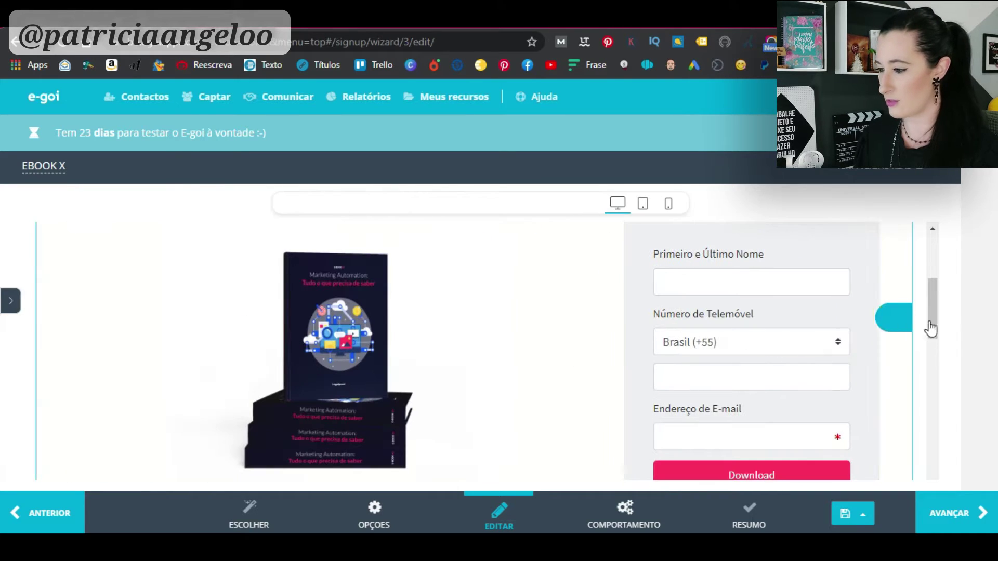
pyautogui.scroll(3, 517, 341)
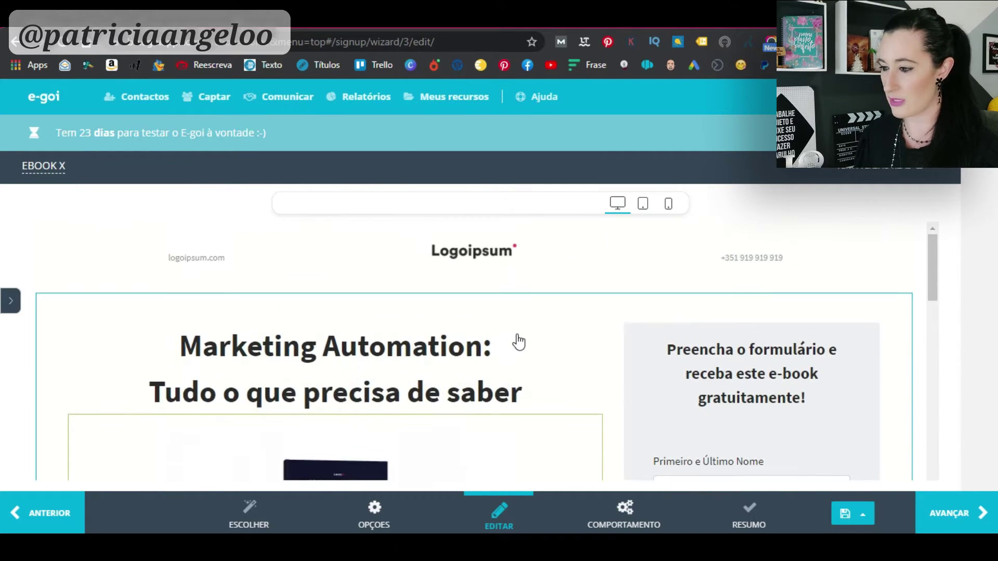
pyautogui.scroll(-5, 519, 342)
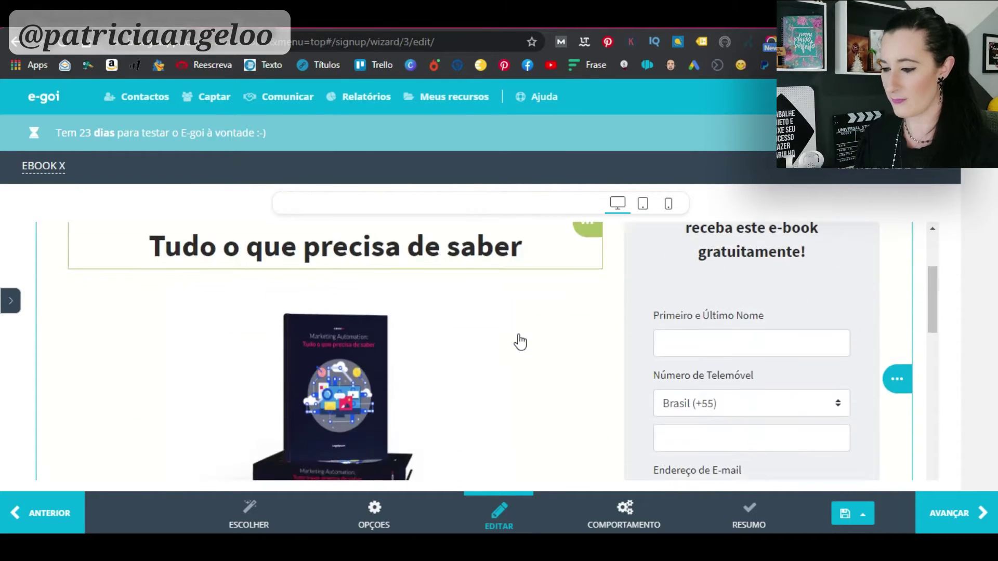
pyautogui.scroll(-2, 519, 341)
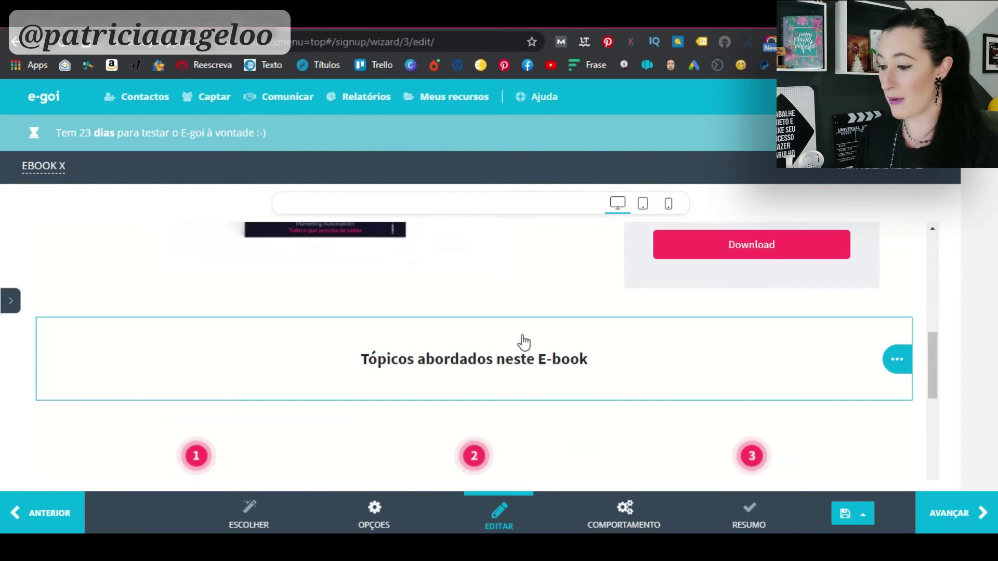
# Step: Save the page and replace the header's website text with GuiaMeuNegocioOnline.com.br
pyautogui.click(865, 518)
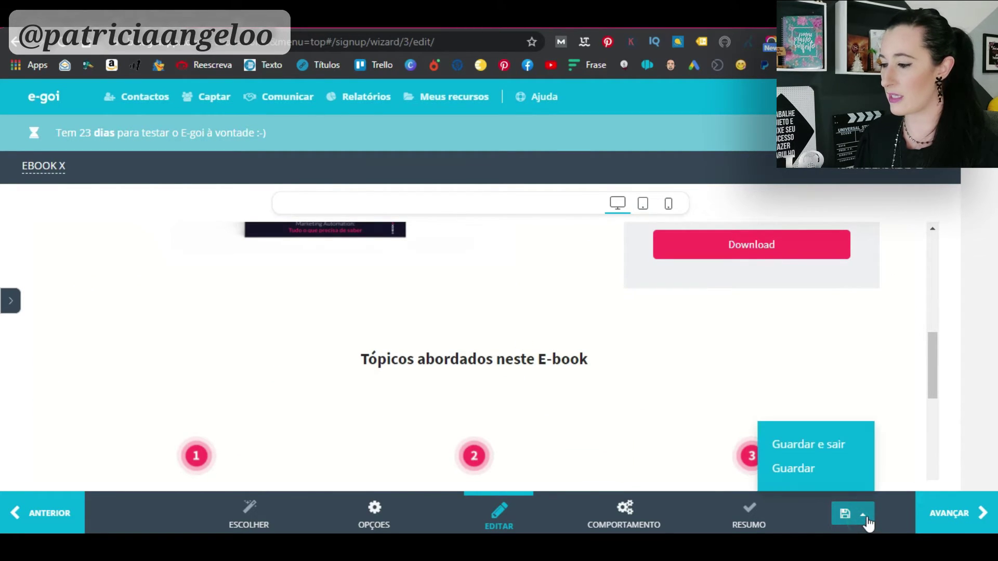
pyautogui.click(829, 470)
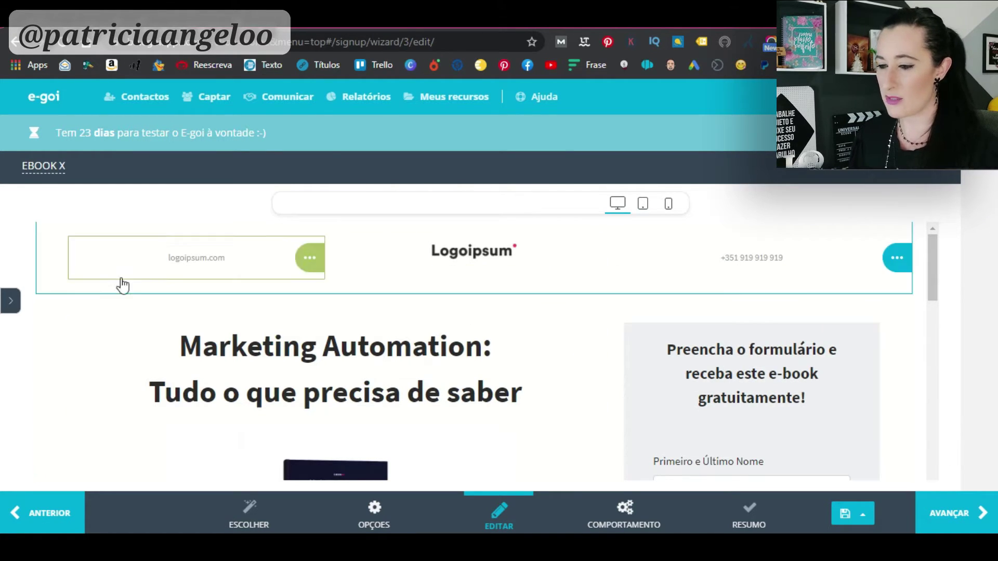
pyautogui.click(238, 263)
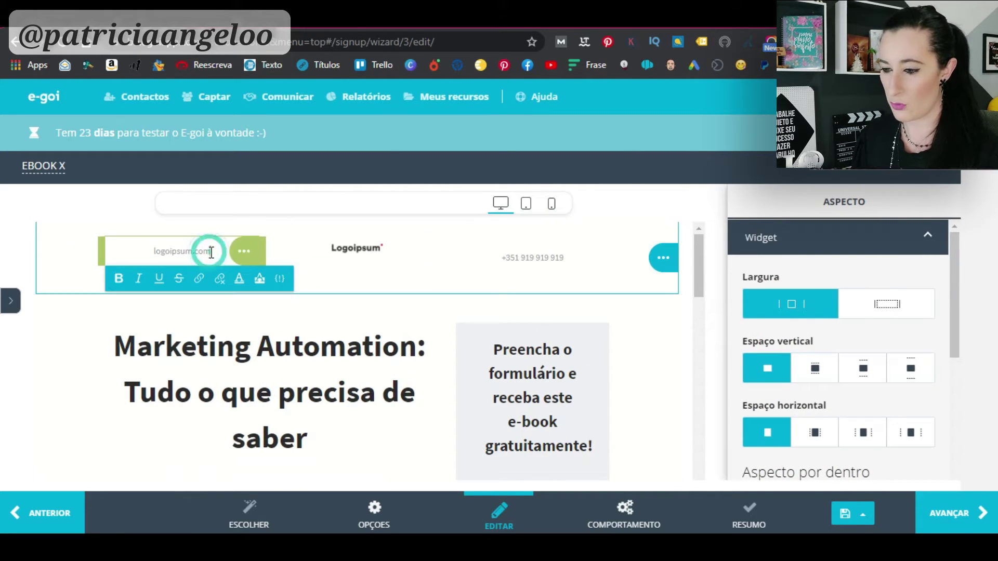
pyautogui.hotkey('ctrl', 'a')
pyautogui.write('GuiaMeuNegocioOnline.com.br')
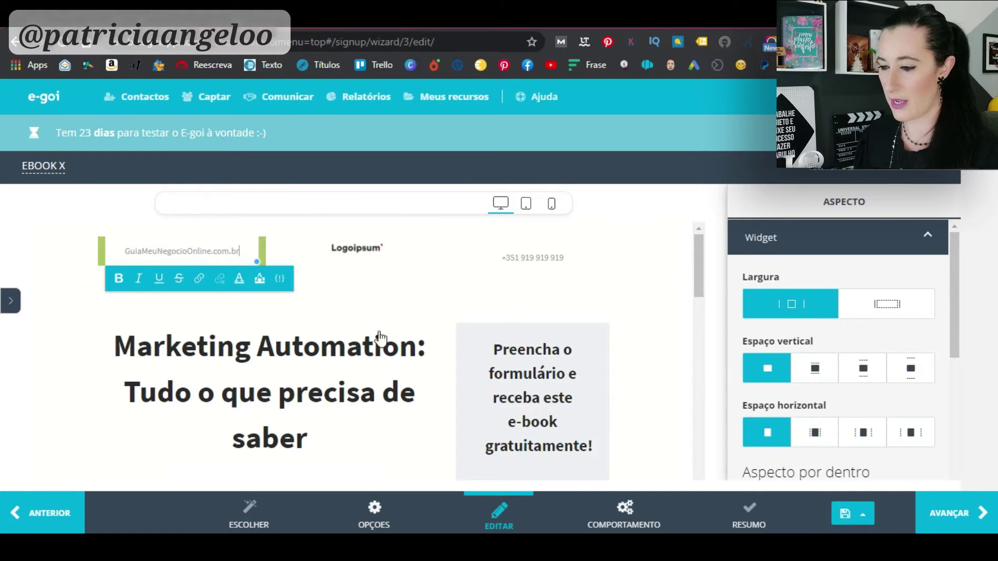
# Step: Replace the header logo with the image "marketing digital descomplicado png" and delete the header's phone number text
pyautogui.click(356, 250)
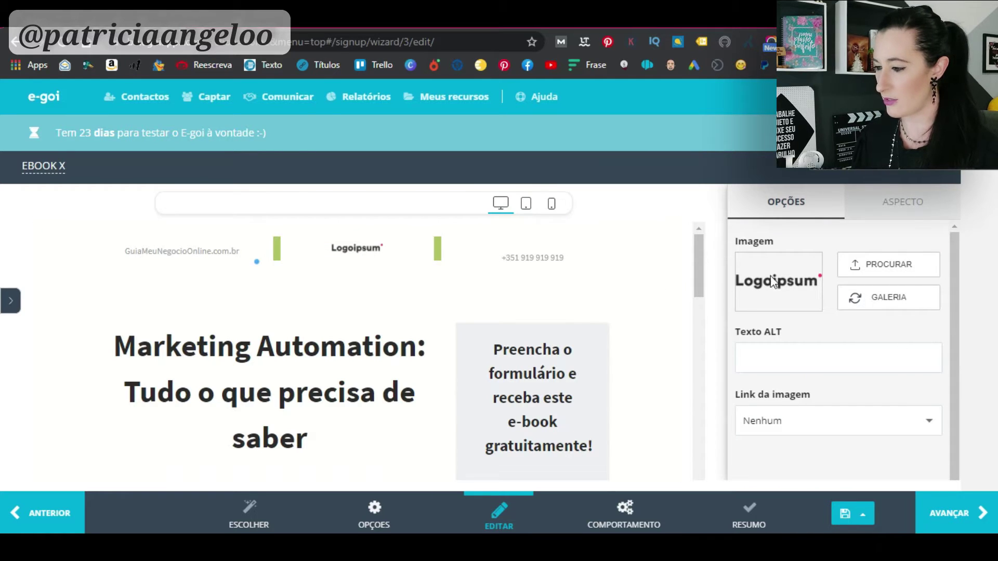
pyautogui.click(918, 267)
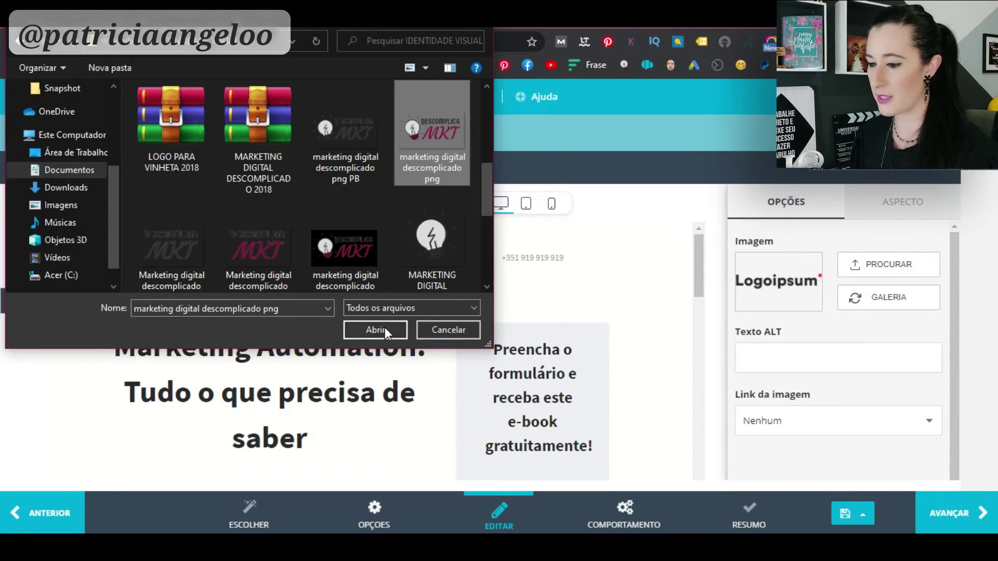
pyautogui.click(384, 328)
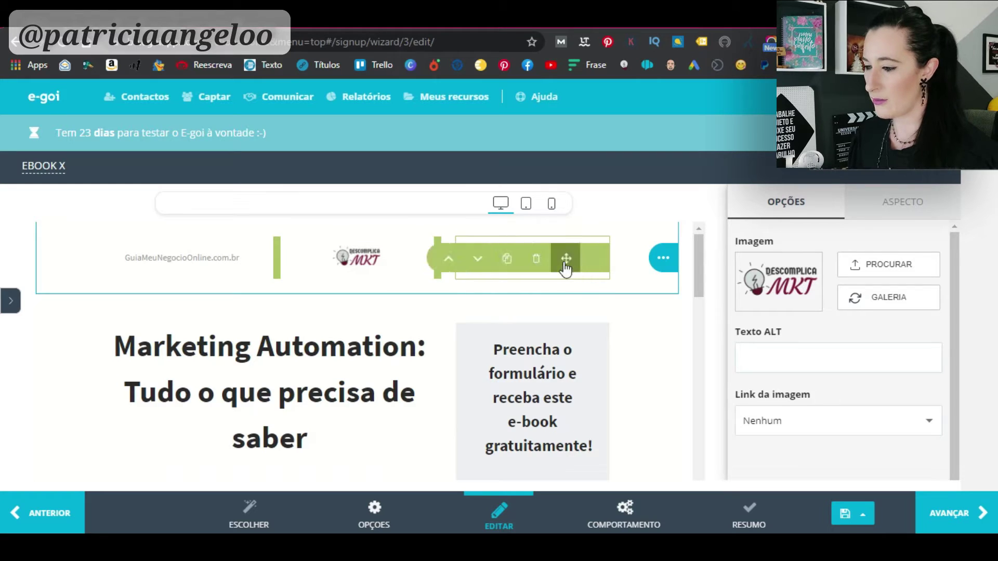
pyautogui.moveTo(561, 258)
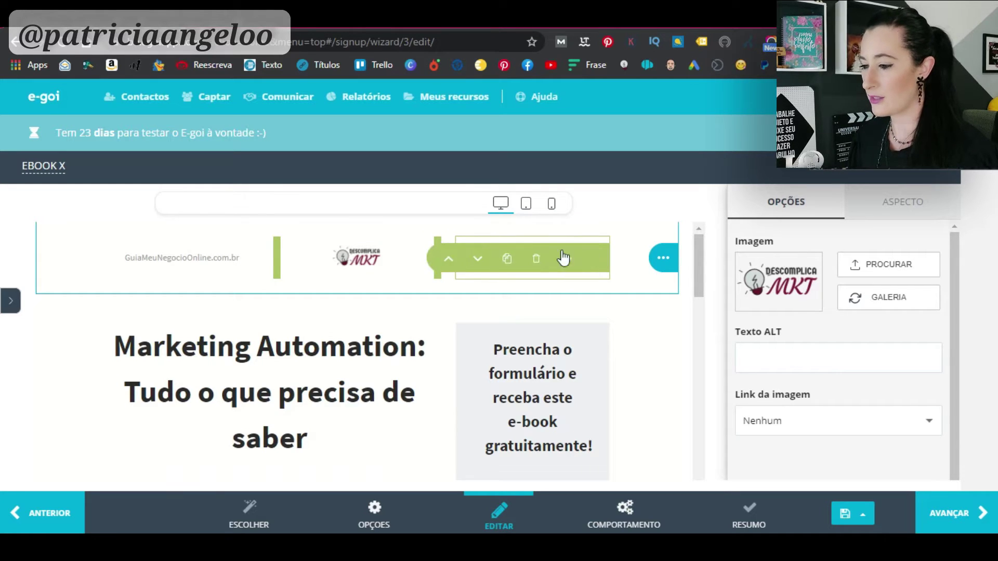
pyautogui.click(538, 259)
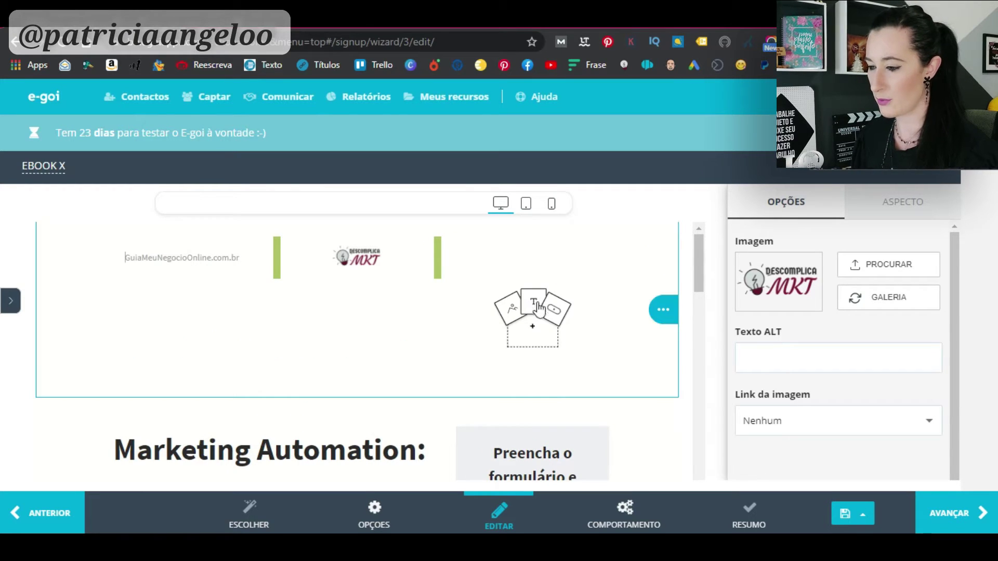
# Step: Replace the main heading with "Como Iniciar no Marketing de Afiliados em 9 Passos Simples" and make it bold without italics
pyautogui.scroll(-4, 408, 321)
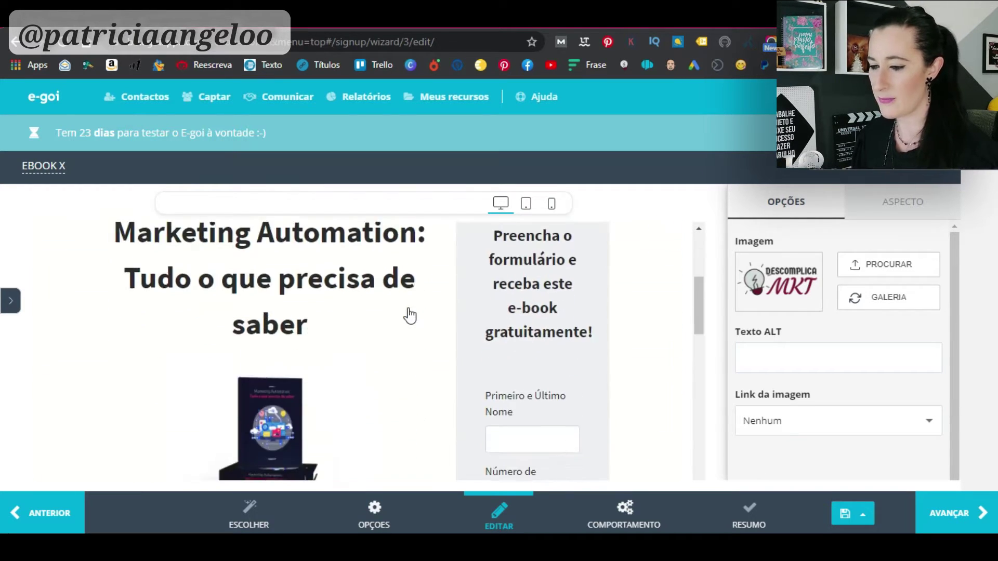
pyautogui.click(335, 279)
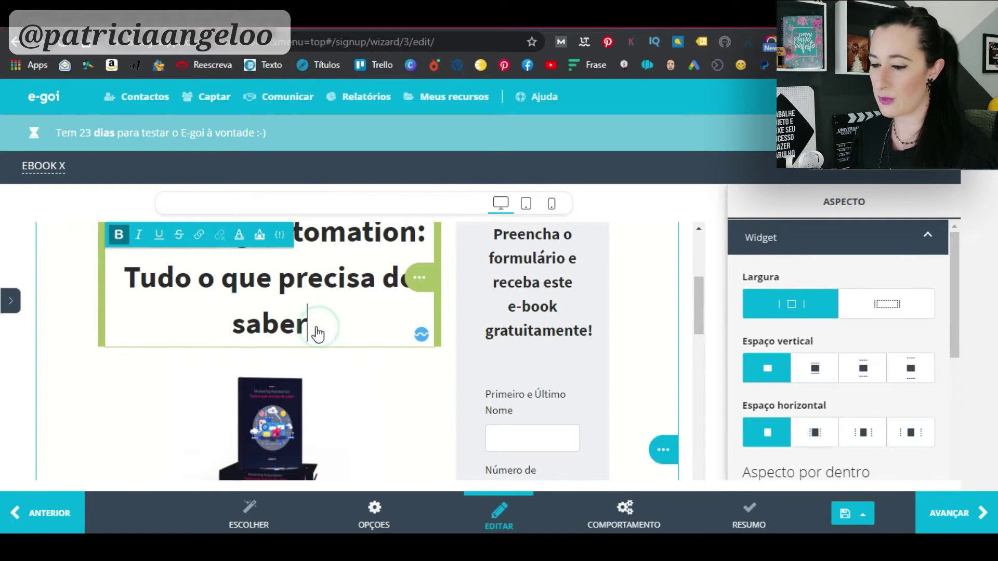
pyautogui.moveTo(310, 325); pyautogui.dragTo(120, 266)
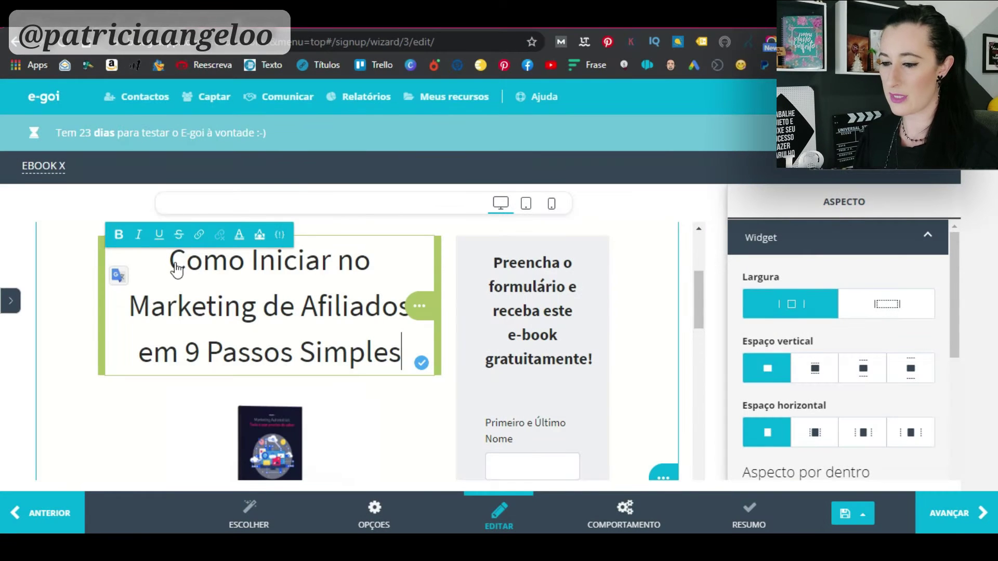
pyautogui.moveTo(172, 257); pyautogui.dragTo(407, 374)
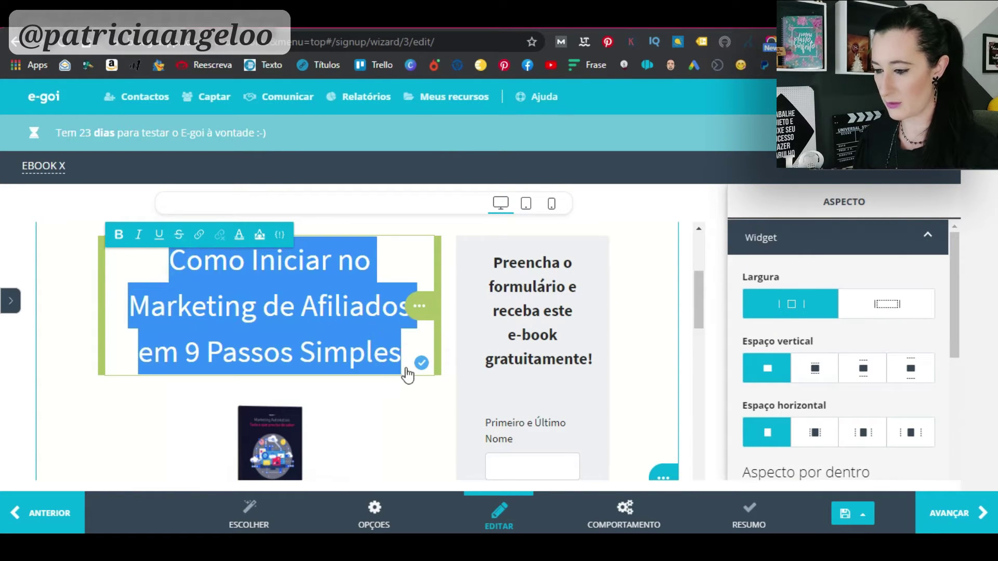
pyautogui.click(119, 234)
pyautogui.click(138, 235)
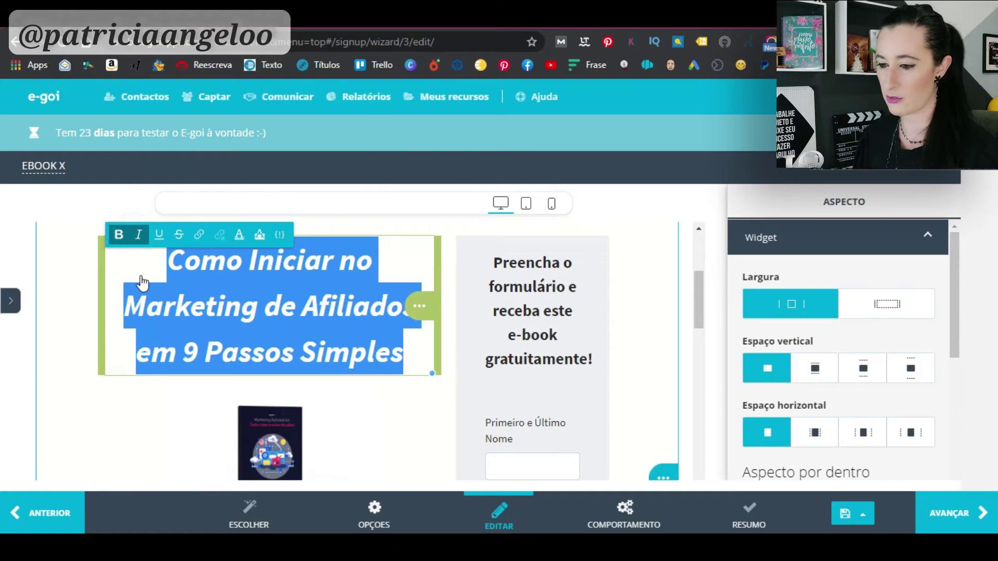
pyautogui.click(137, 235)
pyautogui.click(227, 326)
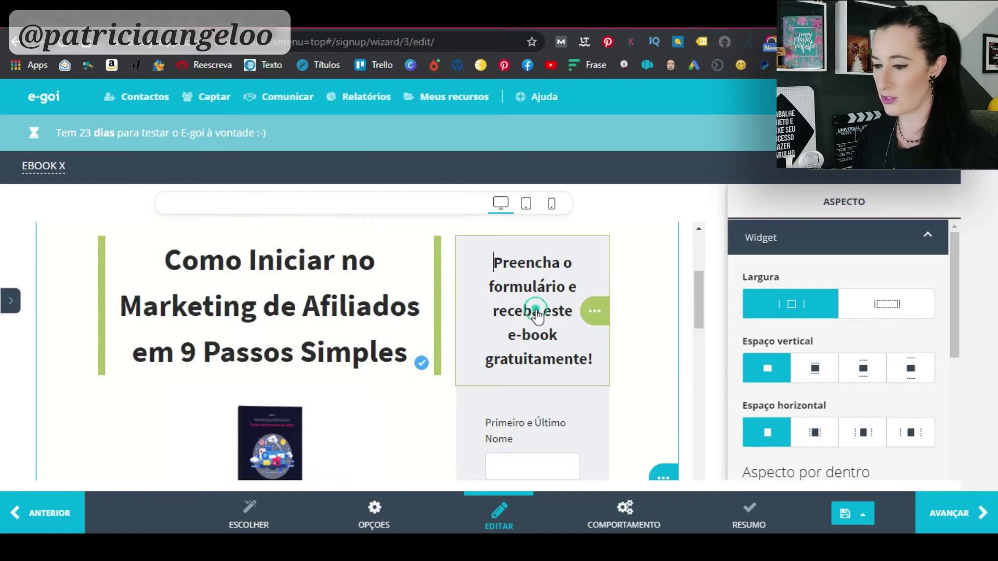
pyautogui.tripleClick(293, 312)
# Step: Remove the Telemóvel field from the signup form, keeping the Nome and Email fields
pyautogui.click(553, 323)
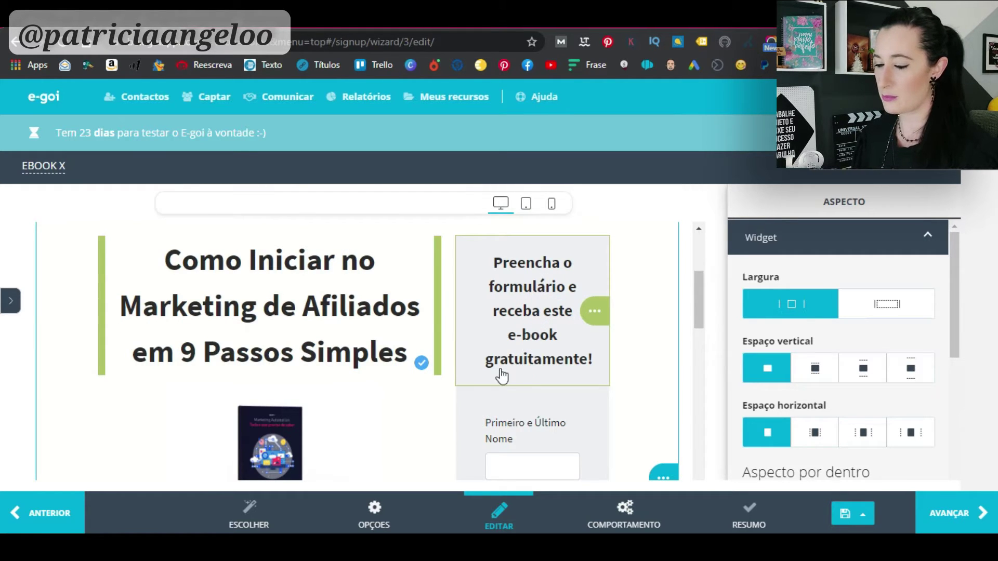
pyautogui.scroll(-1, 481, 312)
pyautogui.scroll(-1, 482, 321)
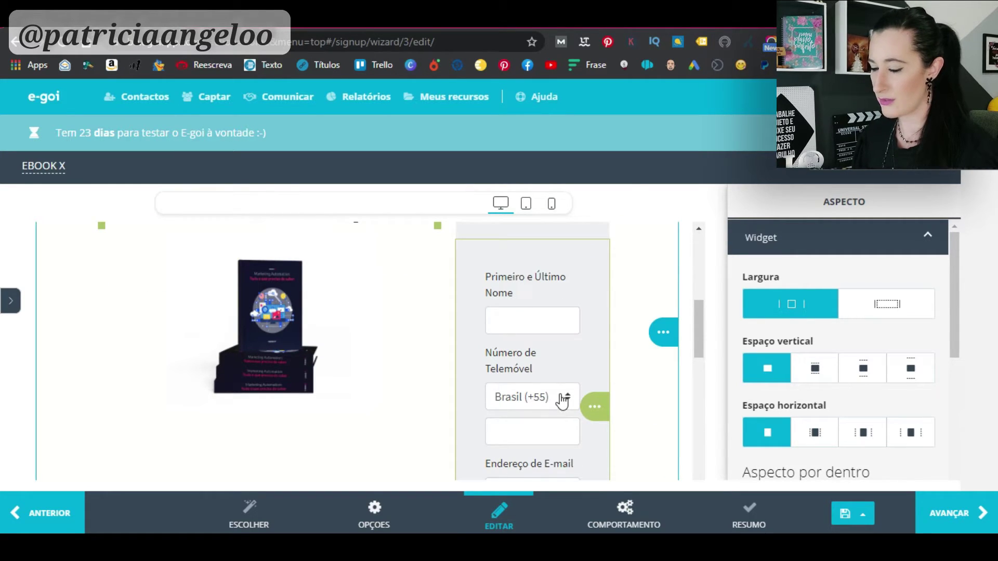
pyautogui.click(523, 366)
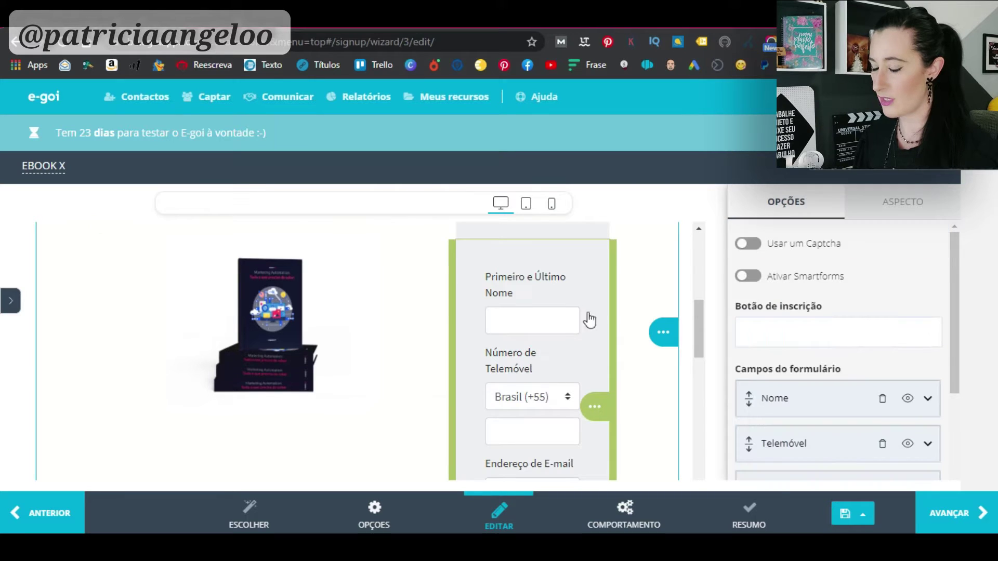
pyautogui.click(568, 351)
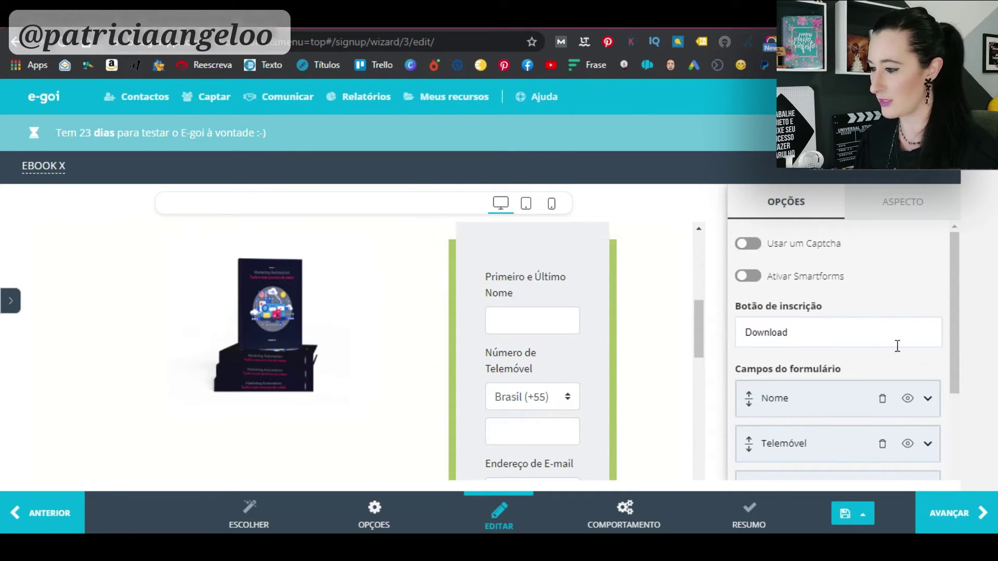
pyautogui.scroll(-1, 533, 374)
pyautogui.scroll(-3, 533, 374)
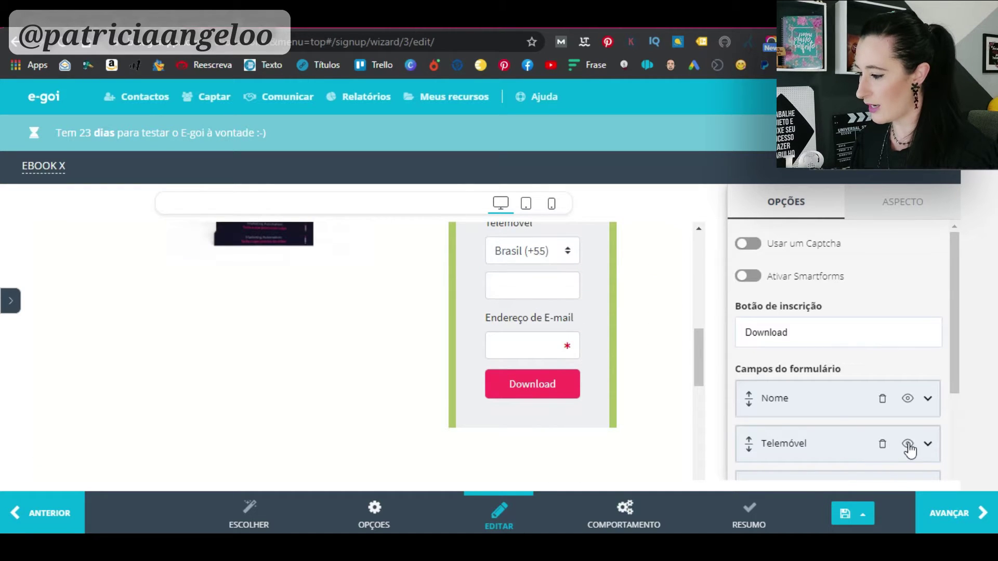
pyautogui.click(881, 444)
pyautogui.scroll(-3, 858, 426)
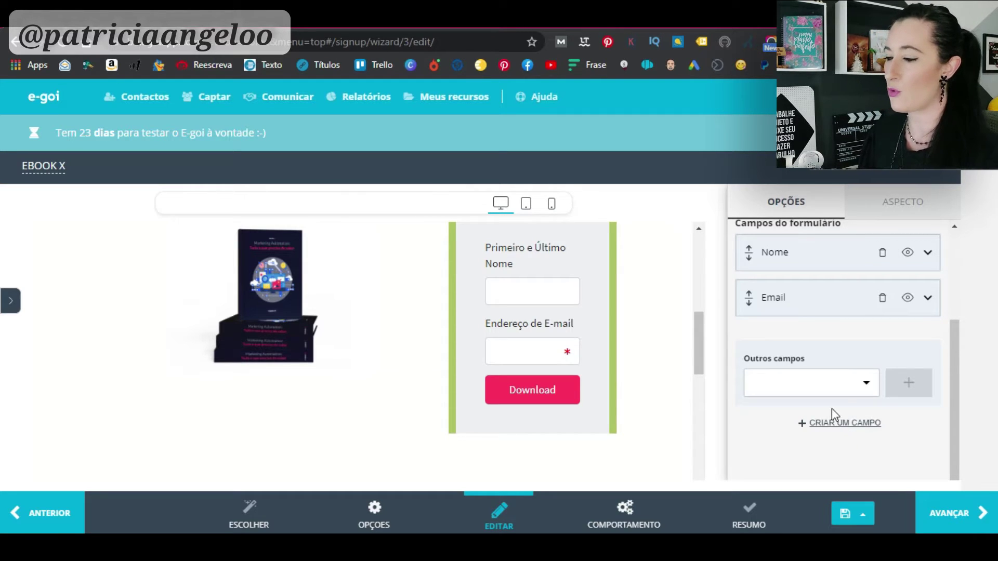
# Step: Examine the signup form's button text and field options, then its spacing, background and label appearance settings
pyautogui.scroll(1, 831, 408)
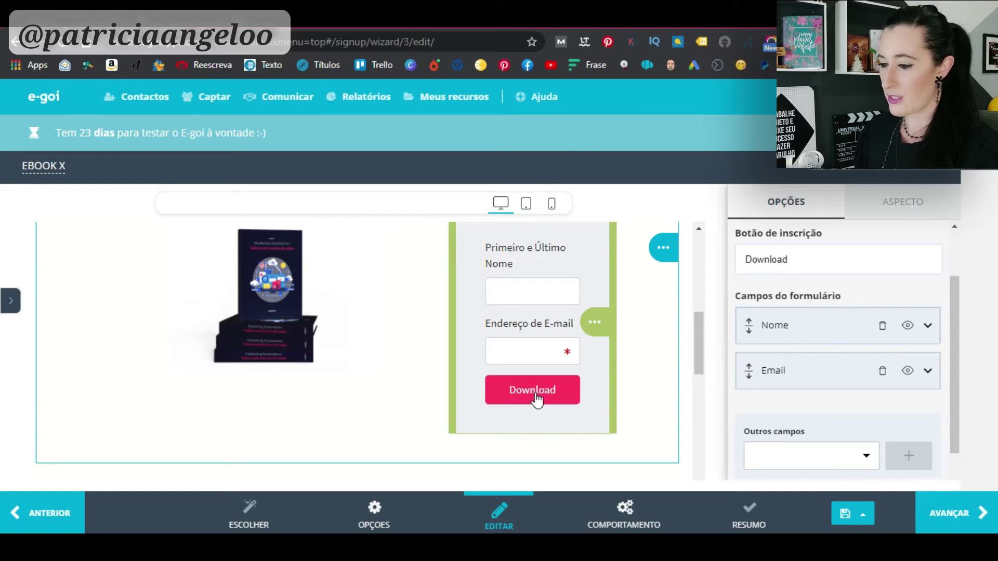
pyautogui.scroll(-2, 815, 379)
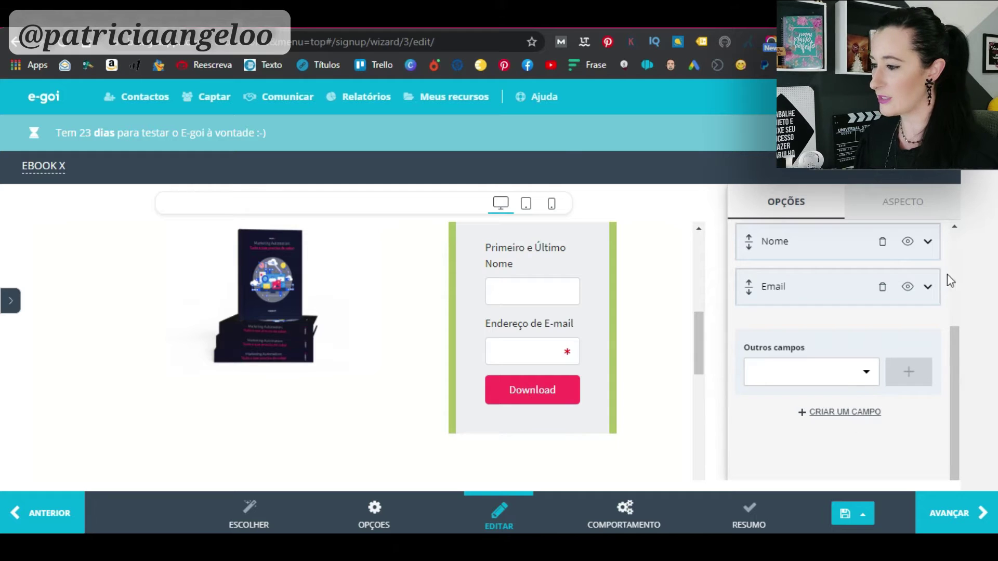
pyautogui.click(902, 203)
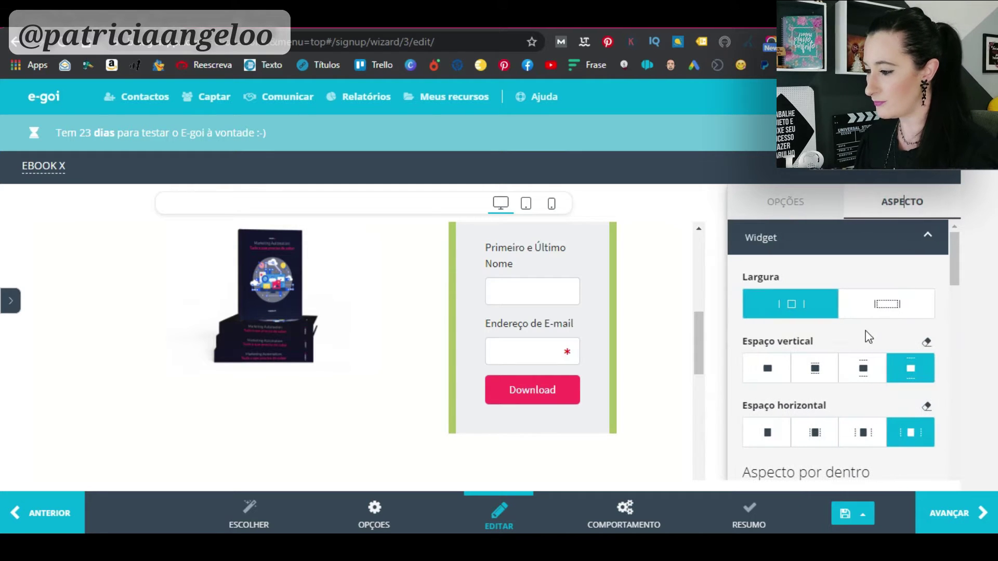
pyautogui.scroll(-1, 824, 267)
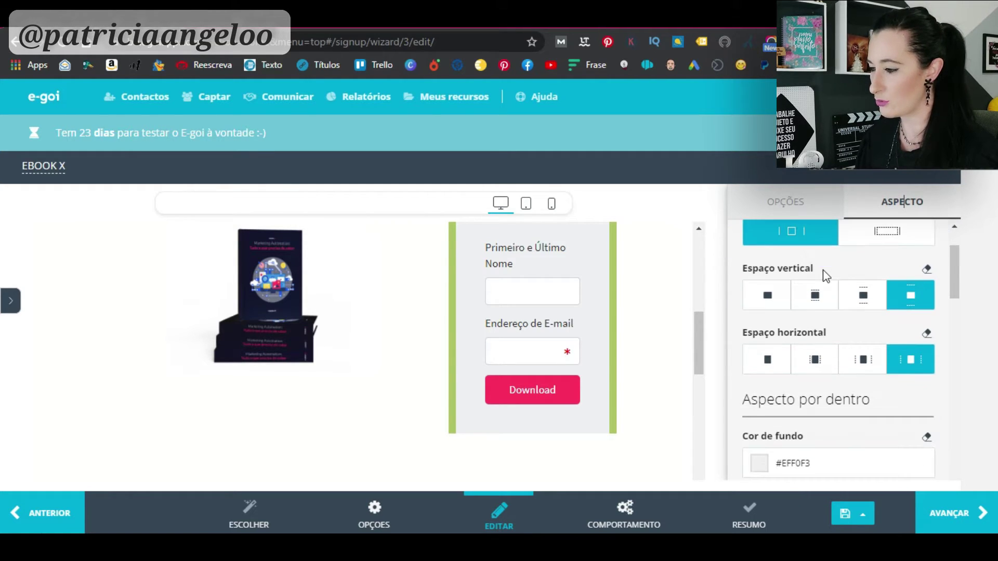
pyautogui.scroll(1, 647, 315)
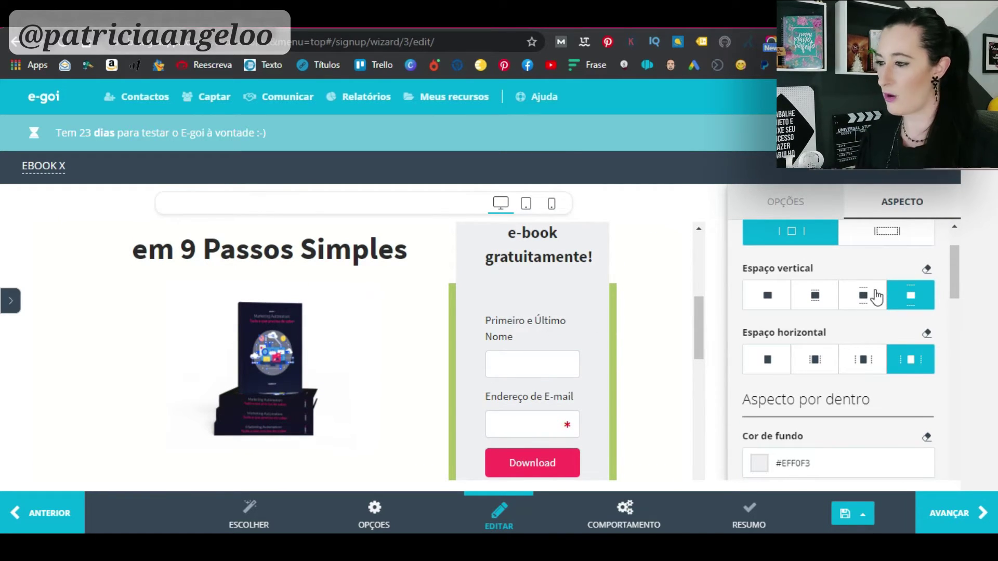
pyautogui.scroll(-2, 836, 364)
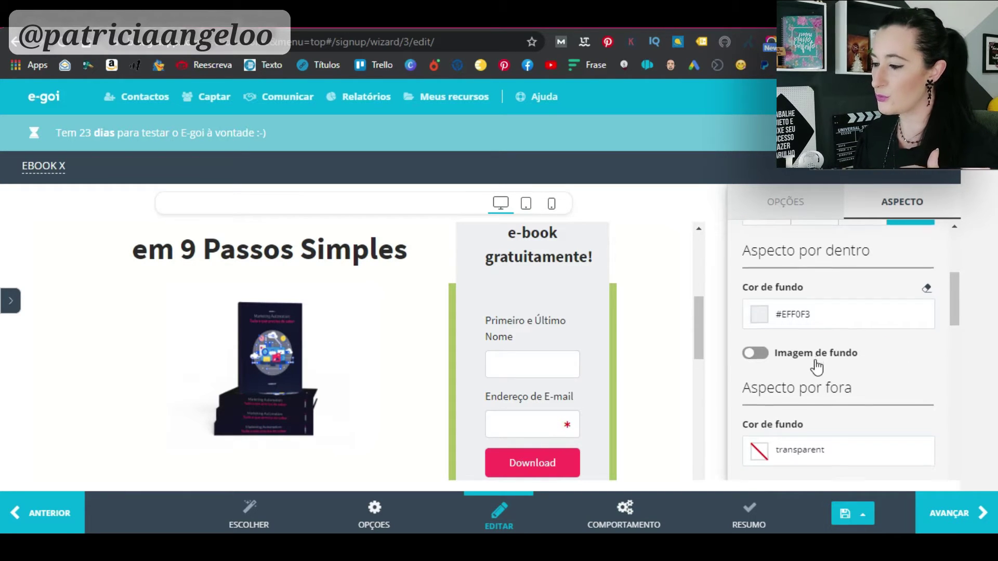
pyautogui.scroll(-1, 818, 364)
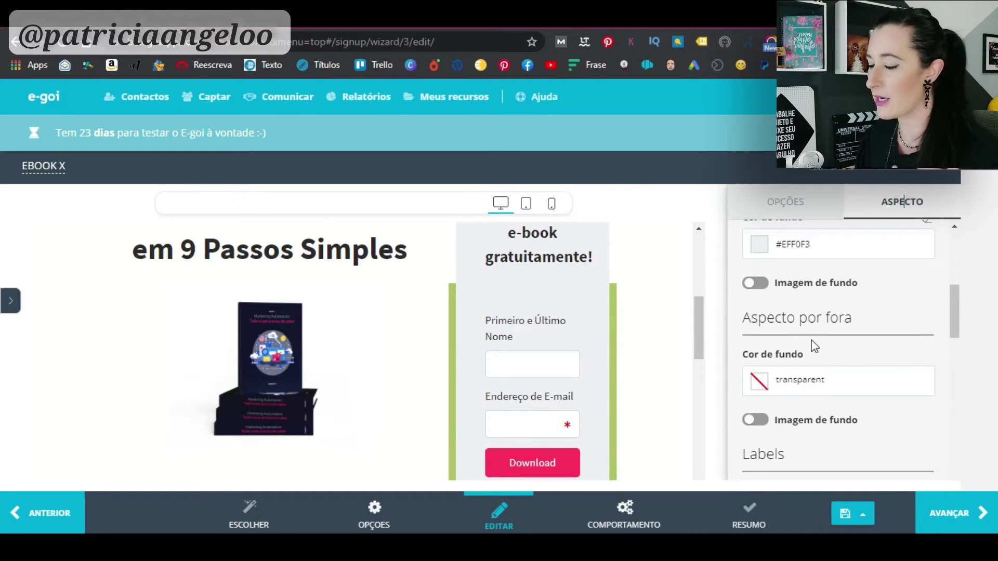
pyautogui.scroll(-1, 814, 346)
pyautogui.scroll(-1, 811, 350)
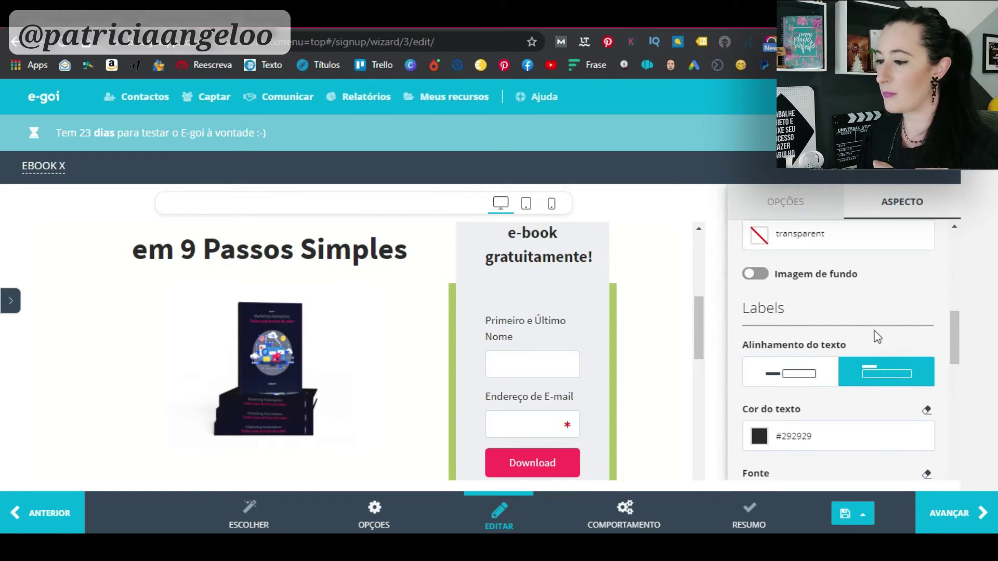
# Step: Try beside-field alignment for the form labels, restore them above the fields, and set the label text colour to #060606
pyautogui.click(801, 376)
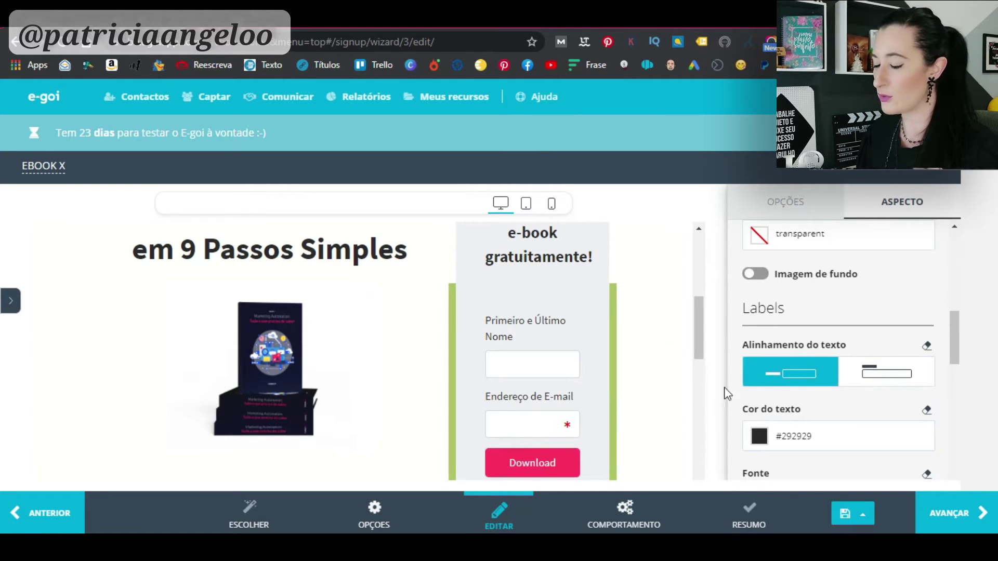
pyautogui.click(901, 381)
pyautogui.scroll(-2, 803, 411)
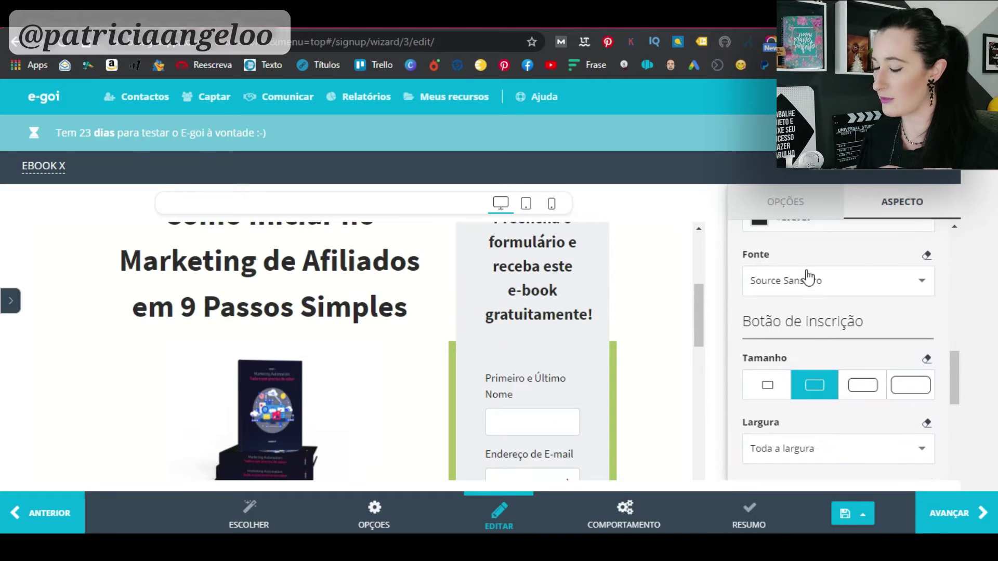
pyautogui.click(759, 291)
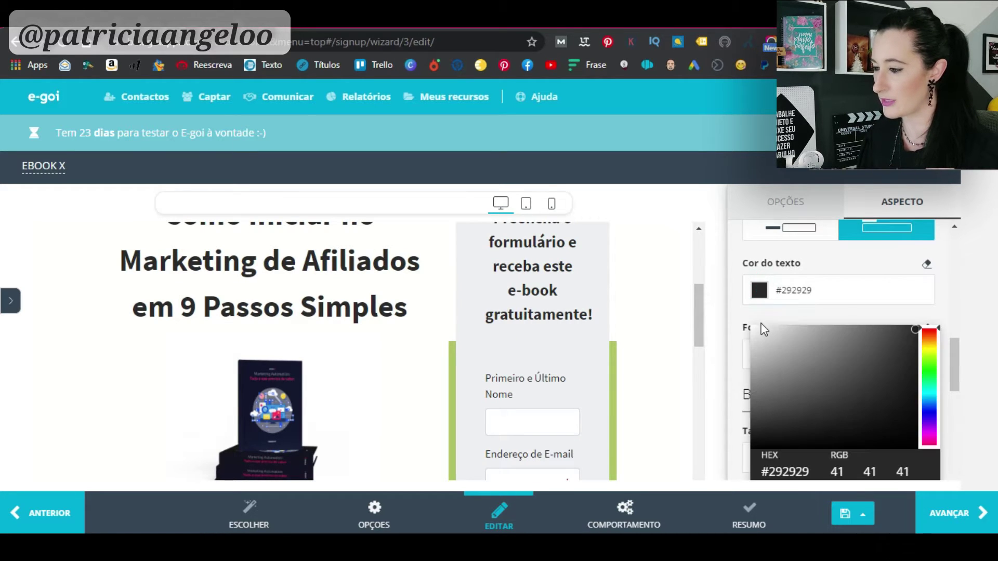
pyautogui.moveTo(927, 368); pyautogui.dragTo(926, 414)
pyautogui.moveTo(916, 328); pyautogui.dragTo(753, 445)
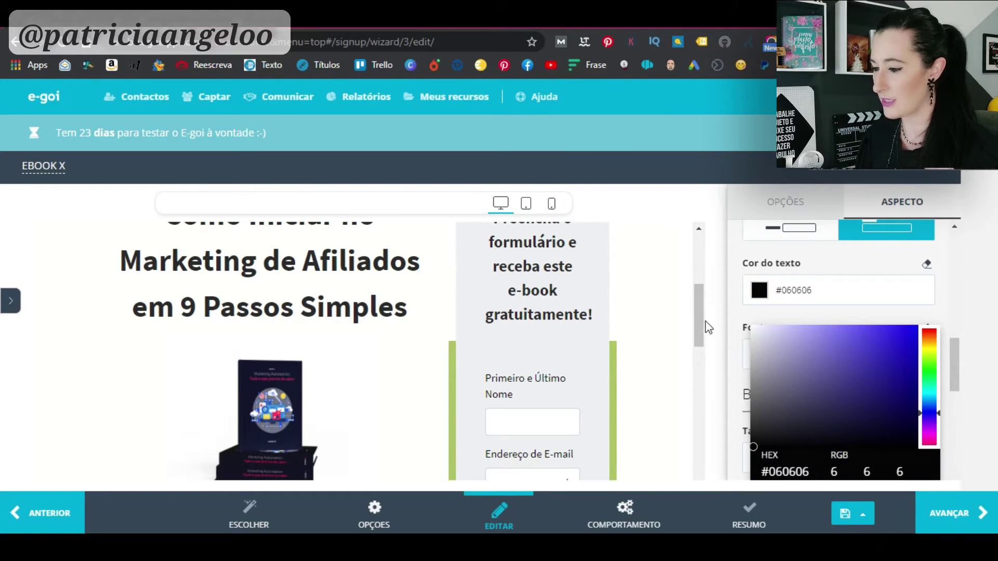
pyautogui.click(718, 312)
# Step: Compare the rounded, square and fully rounded corner styles on the signup form's Download button and apply fully rounded corners
pyautogui.scroll(-3, 837, 332)
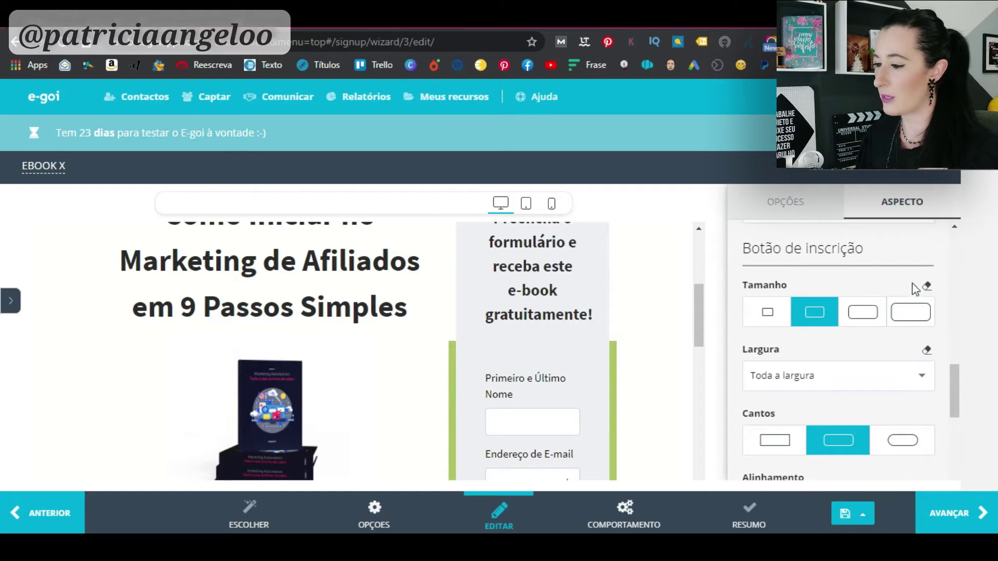
pyautogui.scroll(-5, 587, 361)
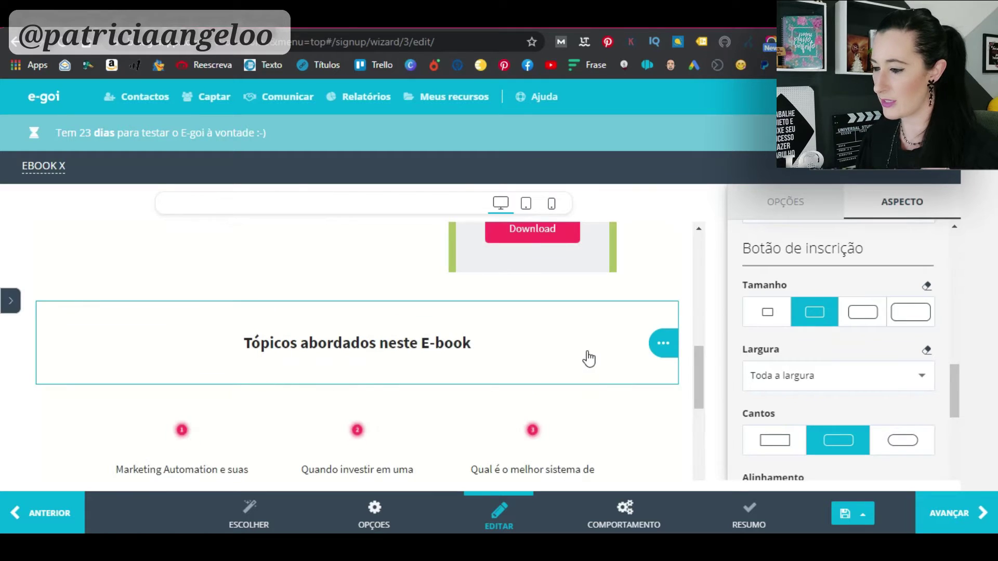
pyautogui.scroll(3, 588, 358)
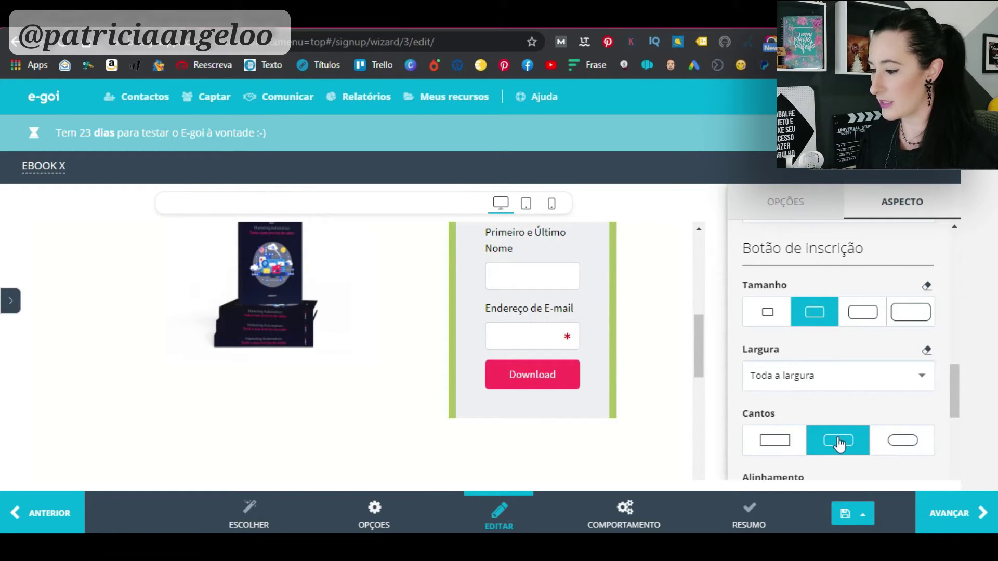
pyautogui.click(902, 446)
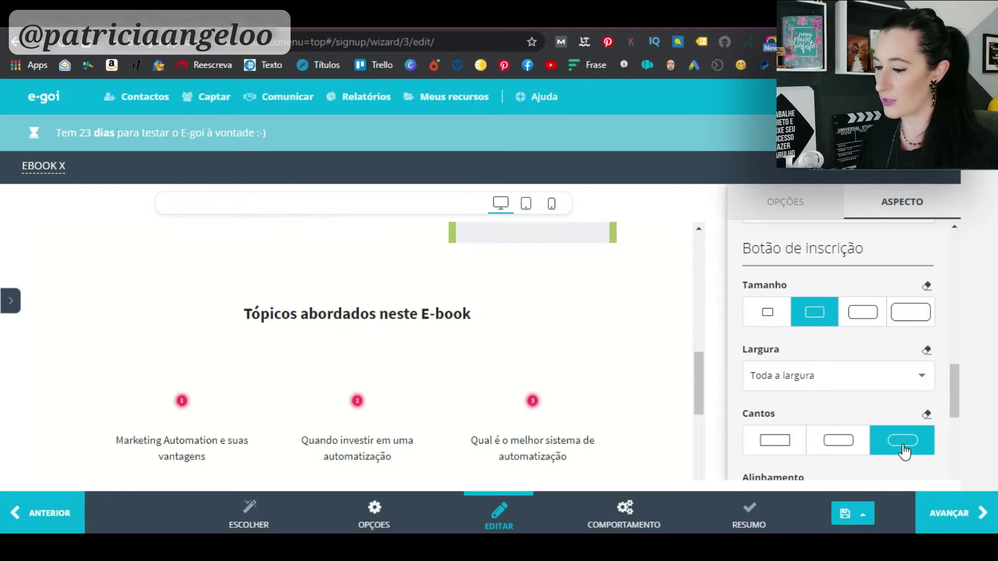
pyautogui.scroll(3, 652, 374)
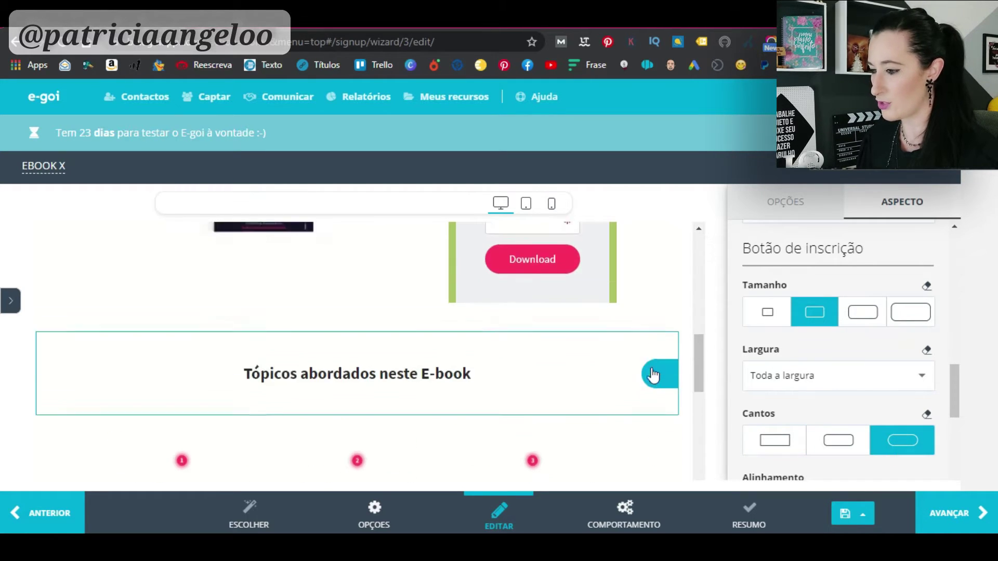
pyautogui.click(838, 440)
pyautogui.scroll(3, 612, 395)
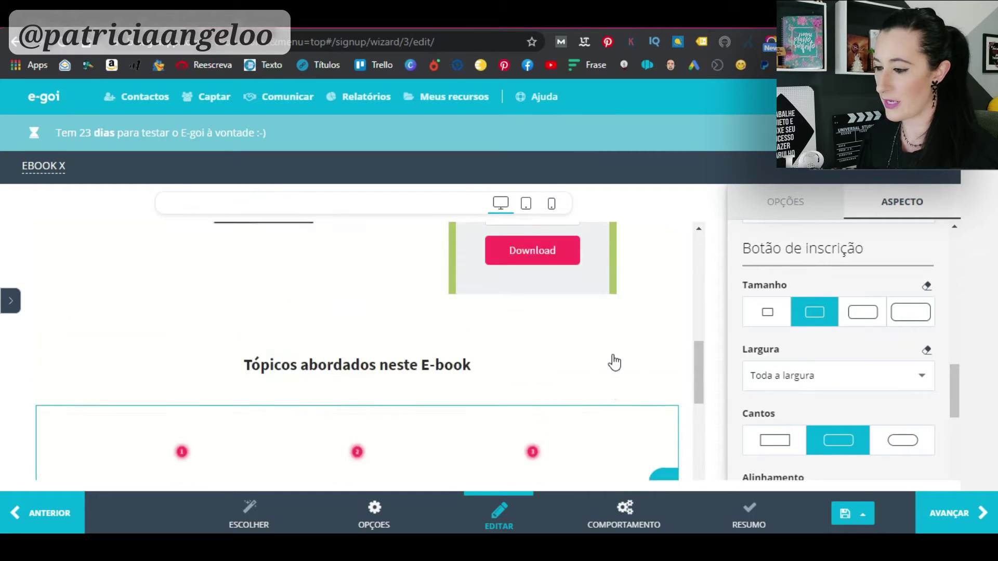
pyautogui.click(768, 439)
pyautogui.scroll(5, 586, 339)
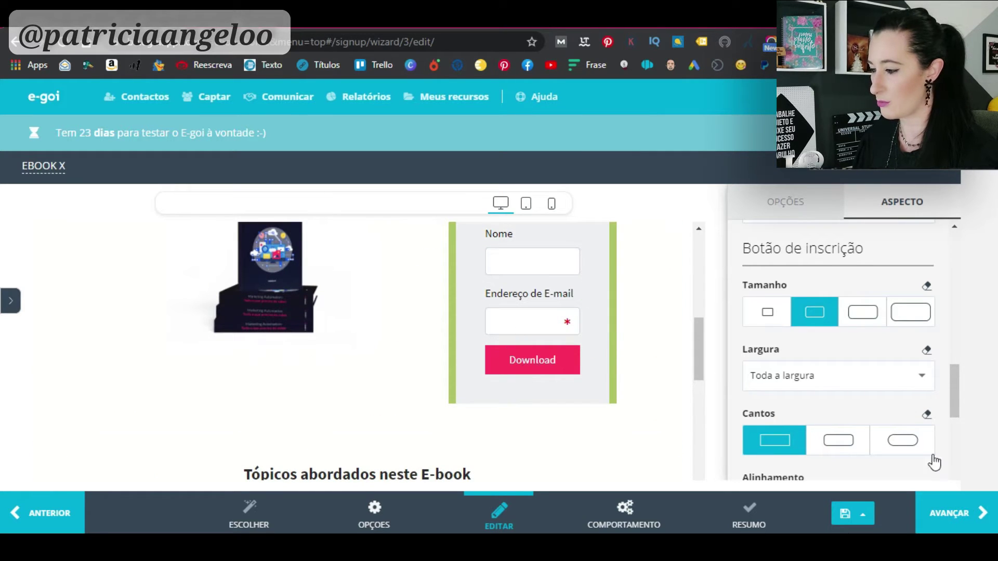
pyautogui.click(911, 447)
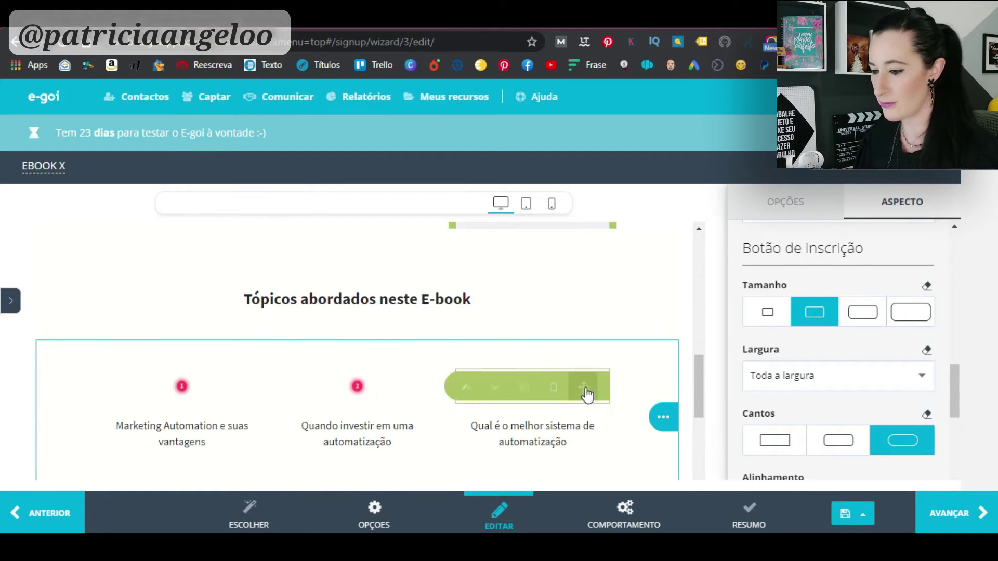
pyautogui.scroll(5, 282, 385)
# Step: Replace the template's book mockup with the "9 Passos Fundamentais para Trabalhar na Internet" cover image from the computer
pyautogui.click(283, 383)
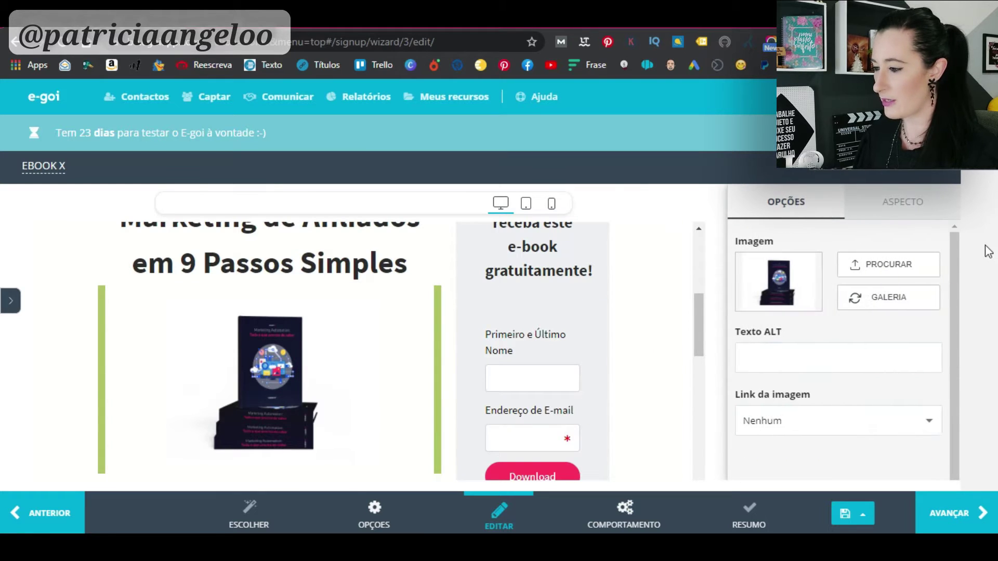
pyautogui.click(898, 266)
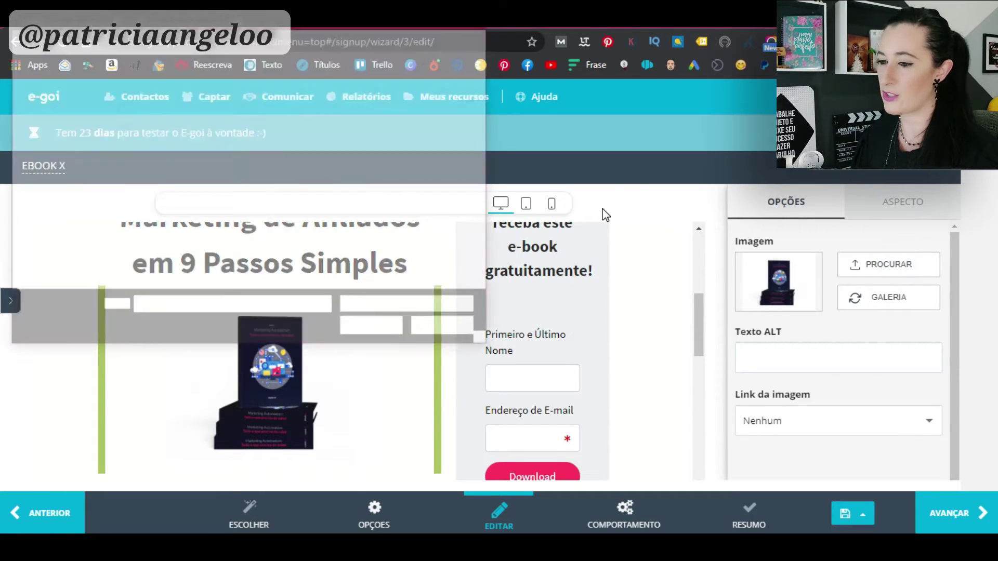
pyautogui.press('Escape')
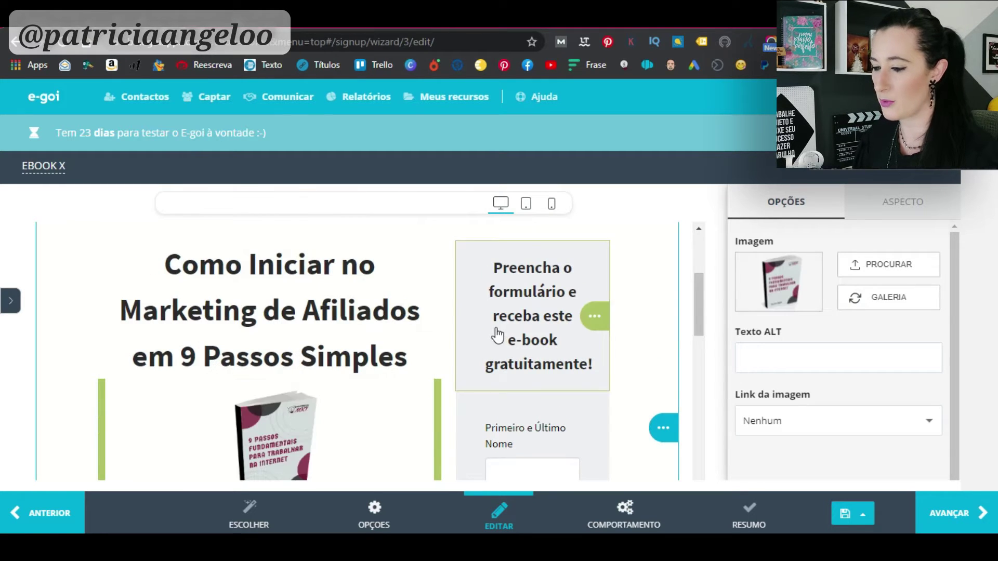
# Step: Set the e-book cover image's width to the largest size in its appearance settings
pyautogui.scroll(-4, 491, 332)
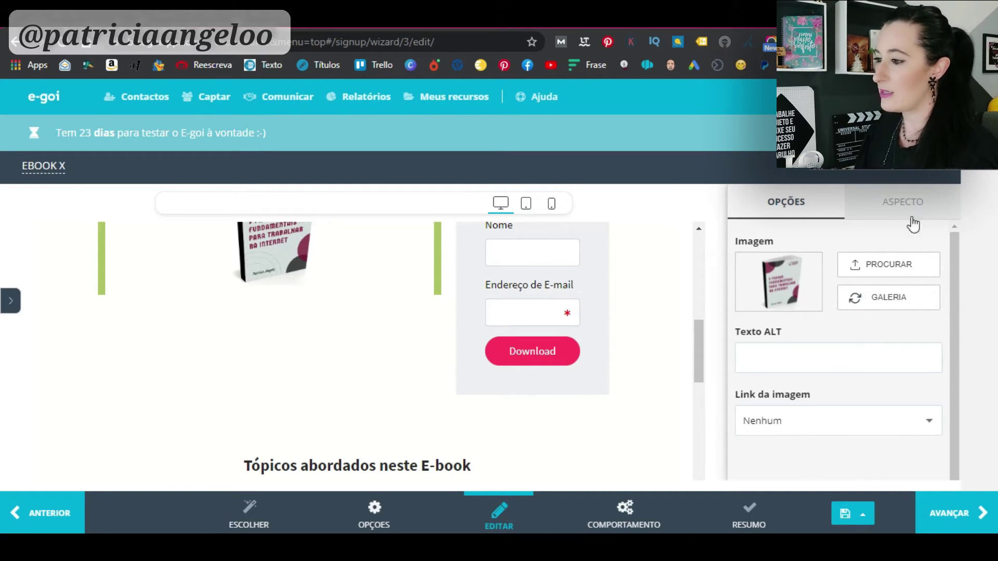
pyautogui.click(916, 198)
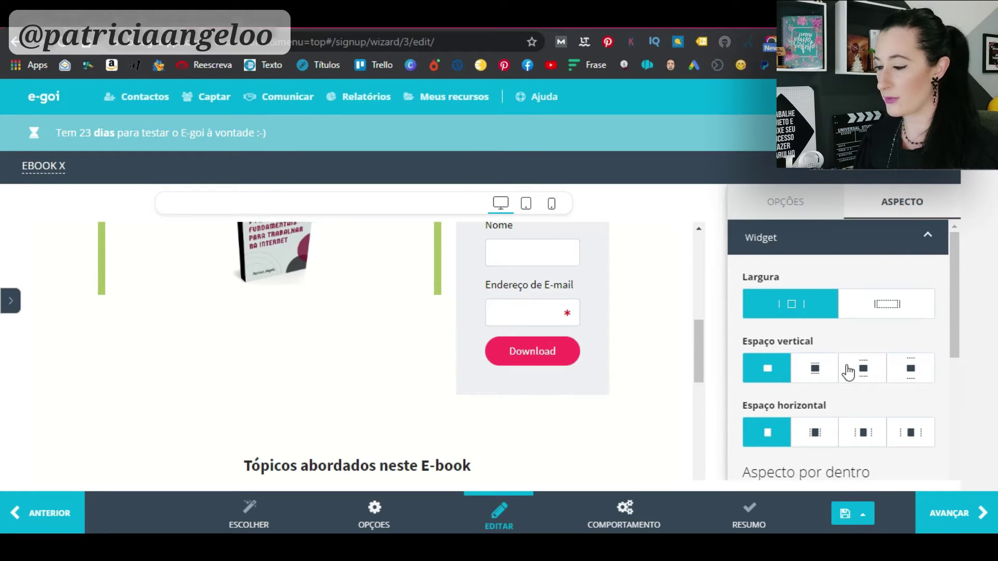
pyautogui.scroll(-6, 835, 375)
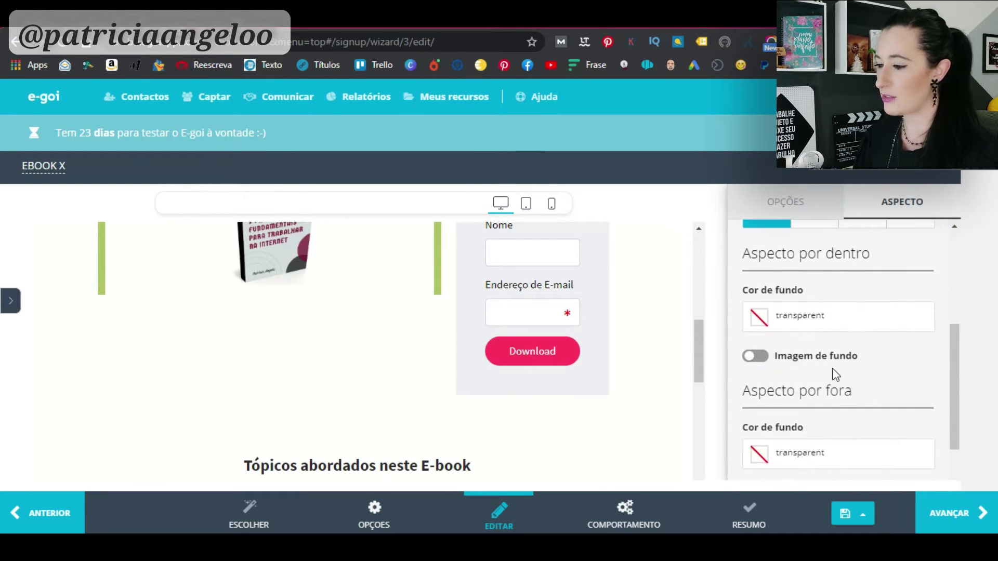
pyautogui.click(844, 429)
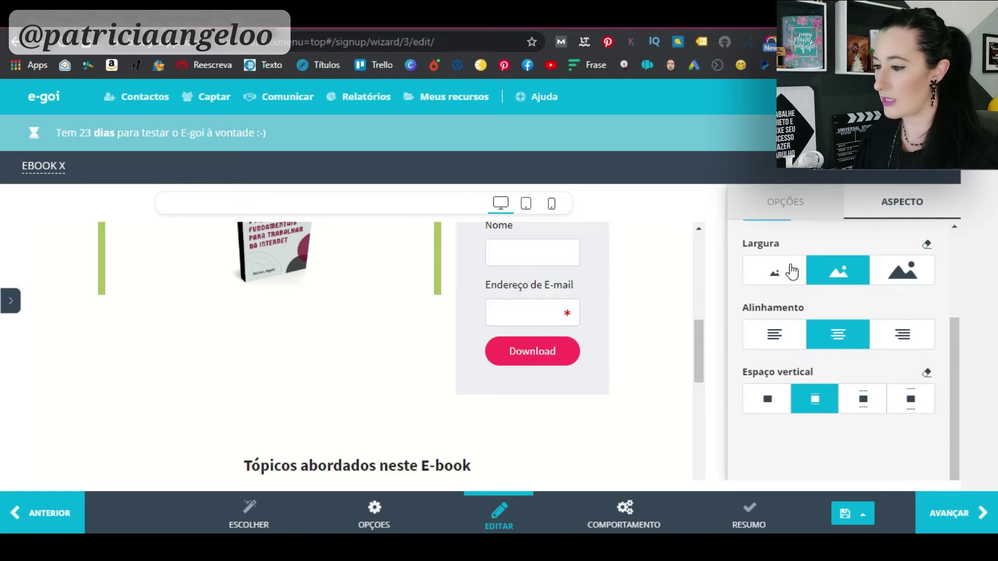
pyautogui.click(903, 270)
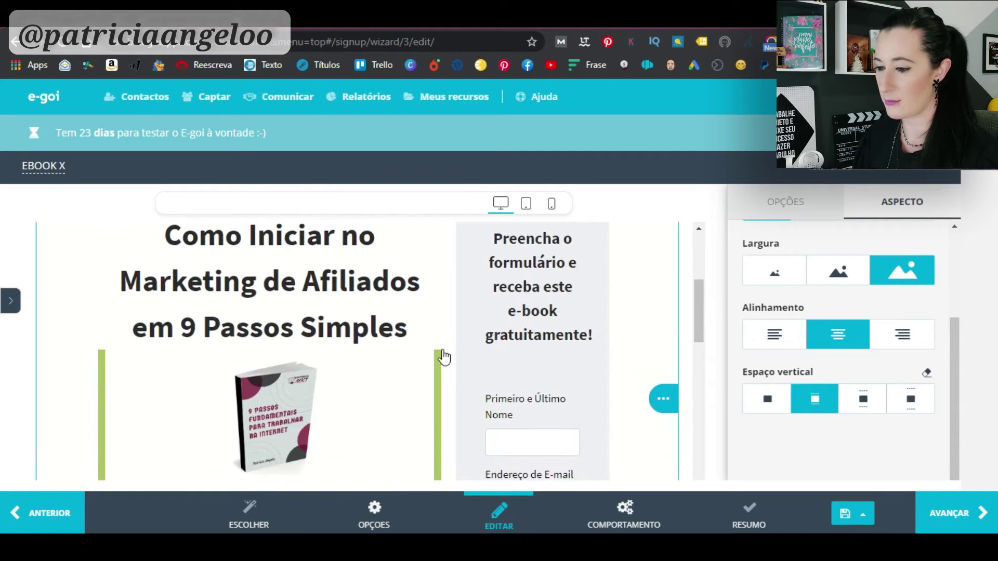
# Step: Replace the e-book cover with the image file "9 passos para trabalhar na internet 2019 capa 3d" and close its settings
pyautogui.scroll(-4, 443, 357)
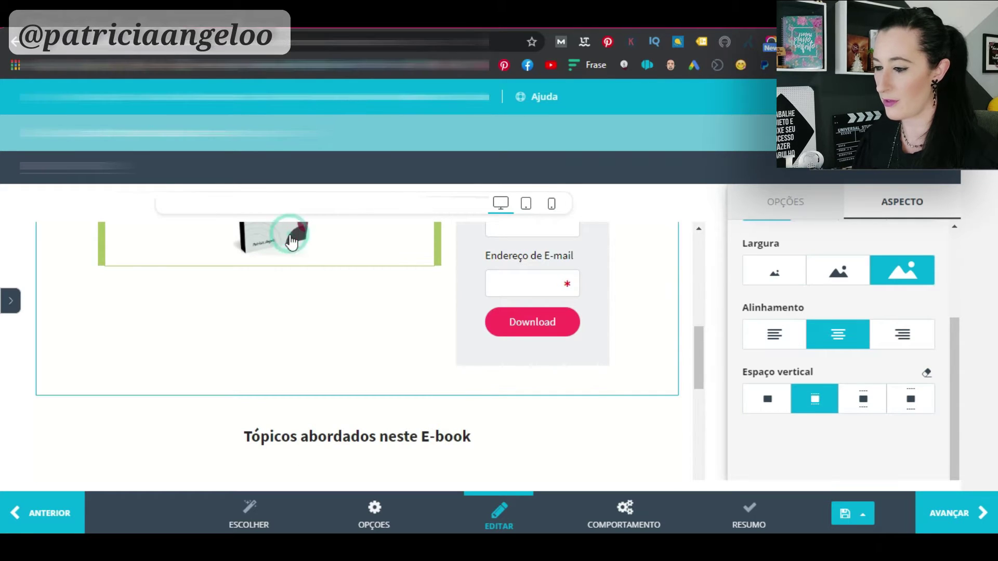
pyautogui.doubleClick(290, 232)
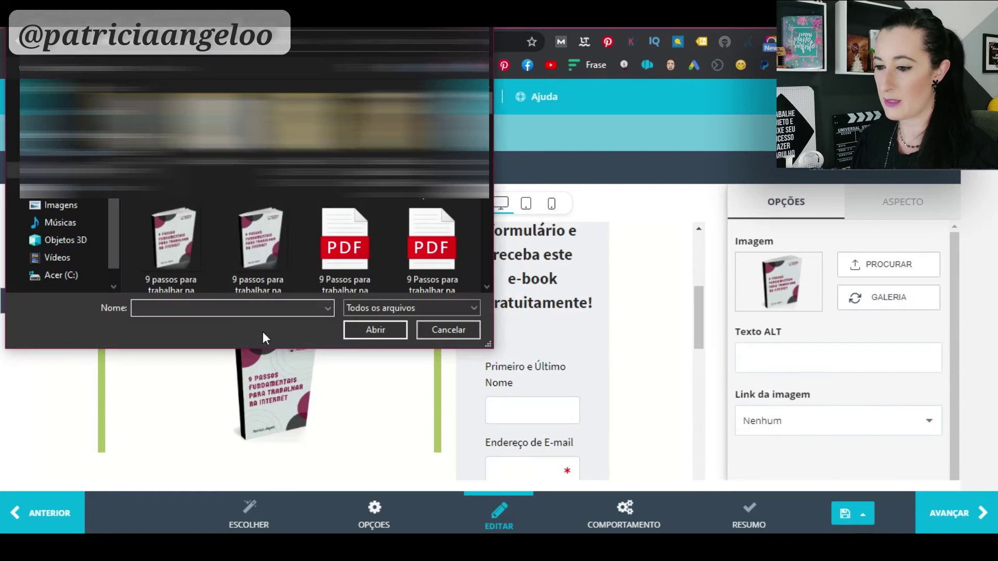
pyautogui.click(258, 239)
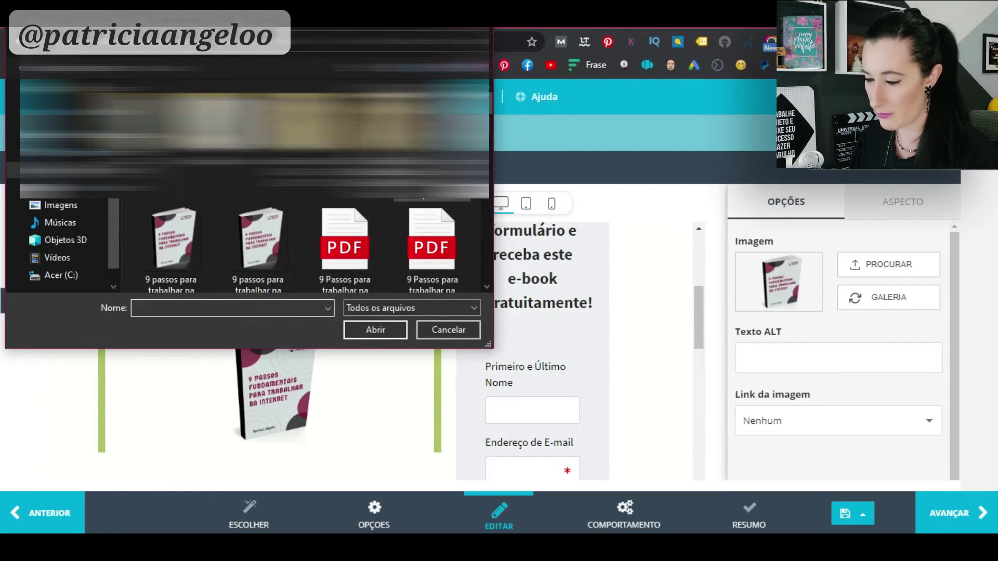
pyautogui.scroll(-2, 312, 244)
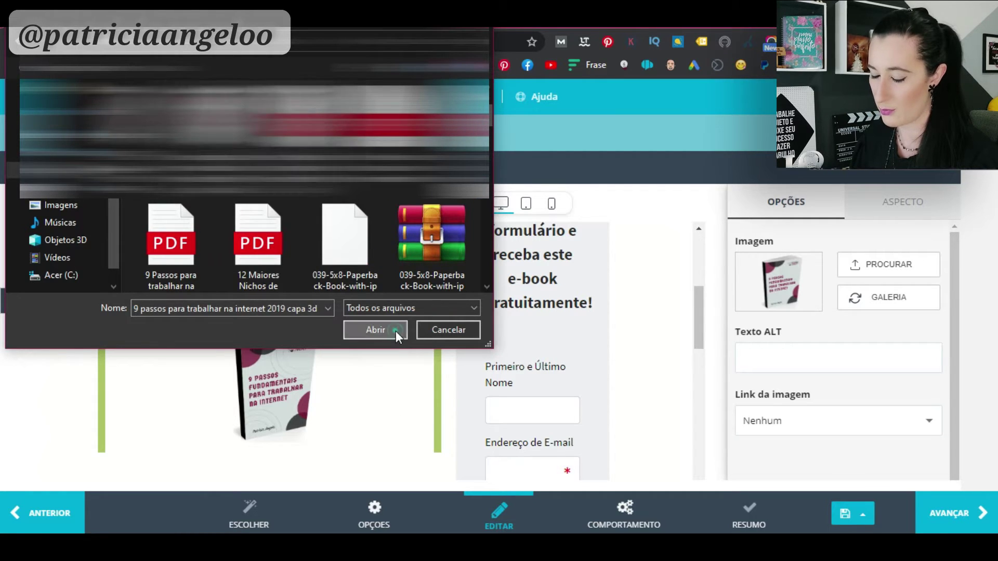
pyautogui.click(375, 329)
pyautogui.scroll(-3, 279, 379)
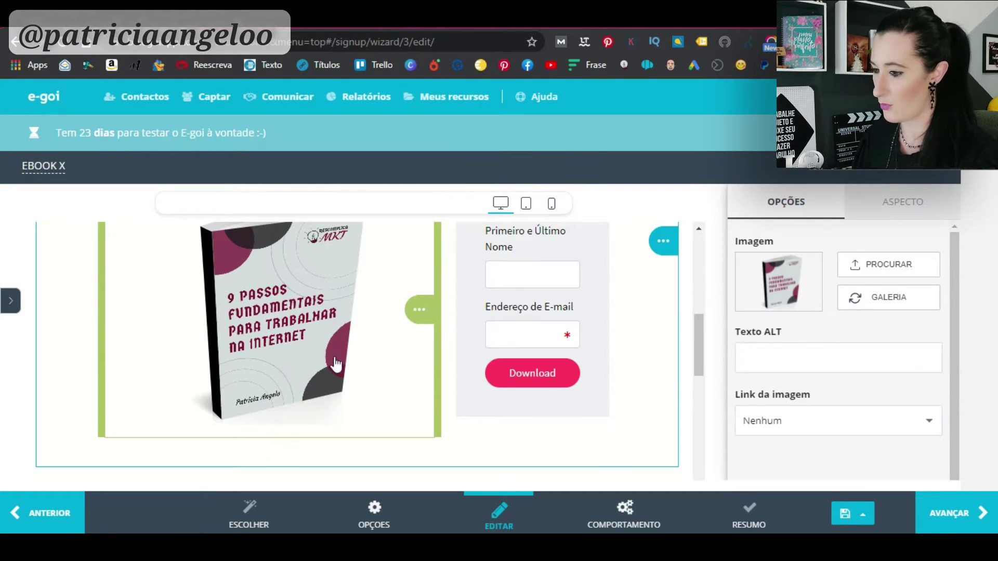
pyautogui.scroll(-3, 597, 387)
pyautogui.click(722, 300)
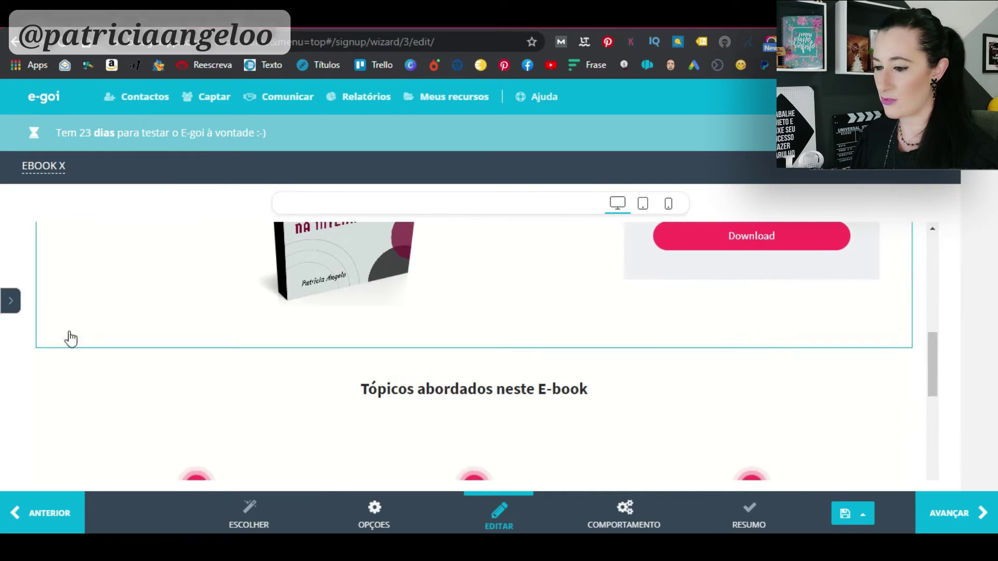
# Step: Review the page from the cover image up to the header, then show the widgets available for the empty header block
pyautogui.scroll(5, 205, 323)
pyautogui.scroll(2, 207, 321)
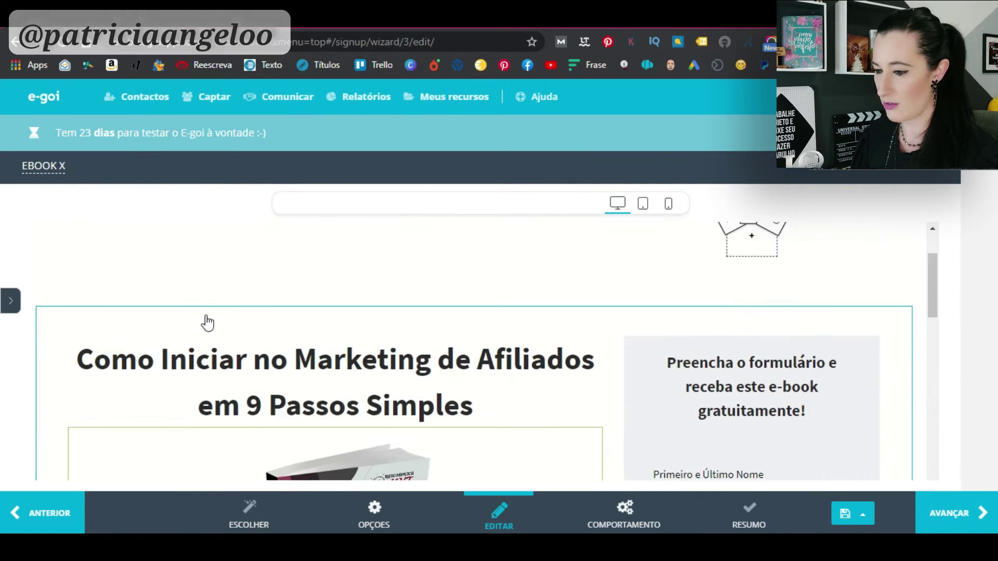
pyautogui.scroll(2, 208, 322)
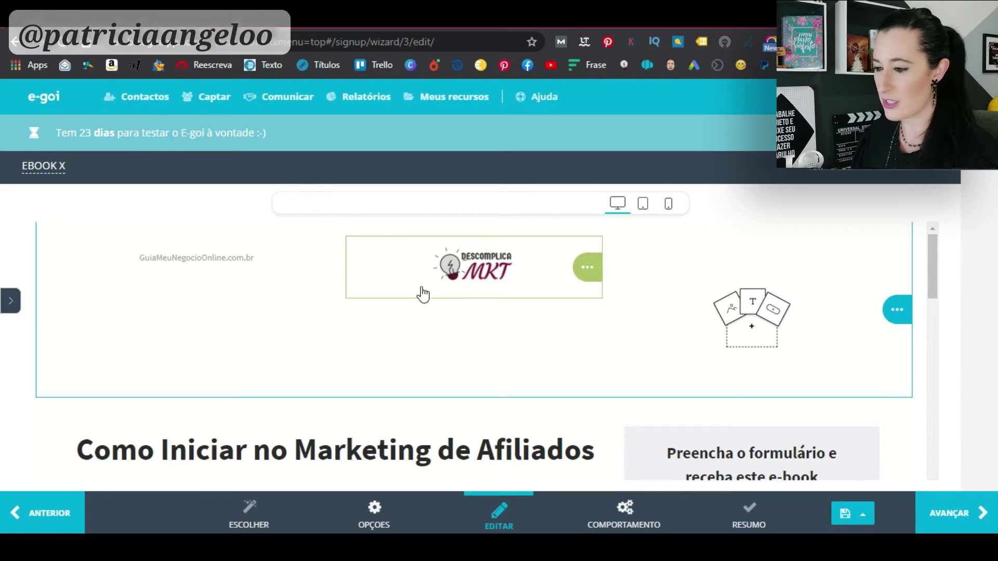
pyautogui.click(755, 309)
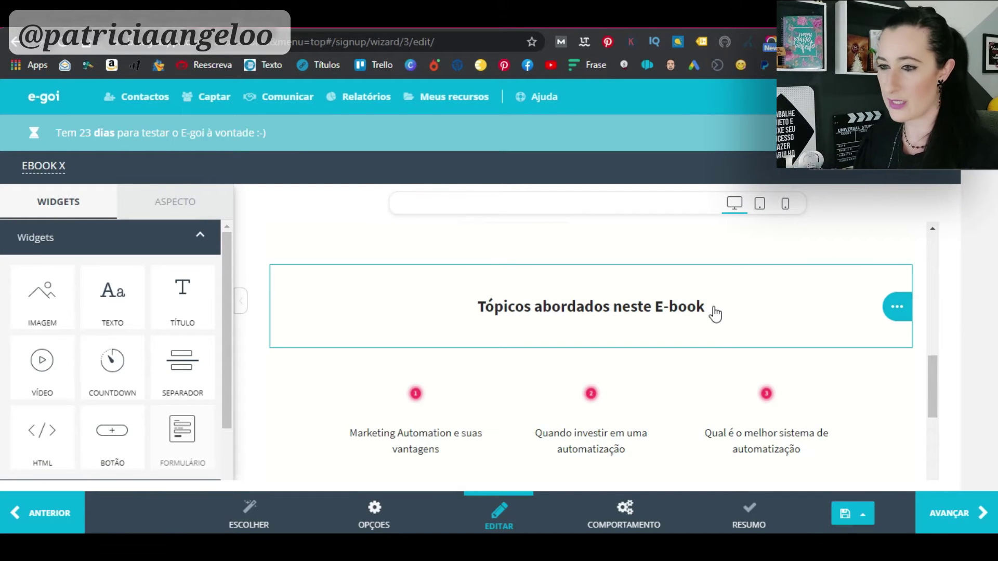
# Step: Check the image options of the first numbered icon in the "Tópicos abordados neste E-book" section and close them
pyautogui.scroll(-3, 716, 324)
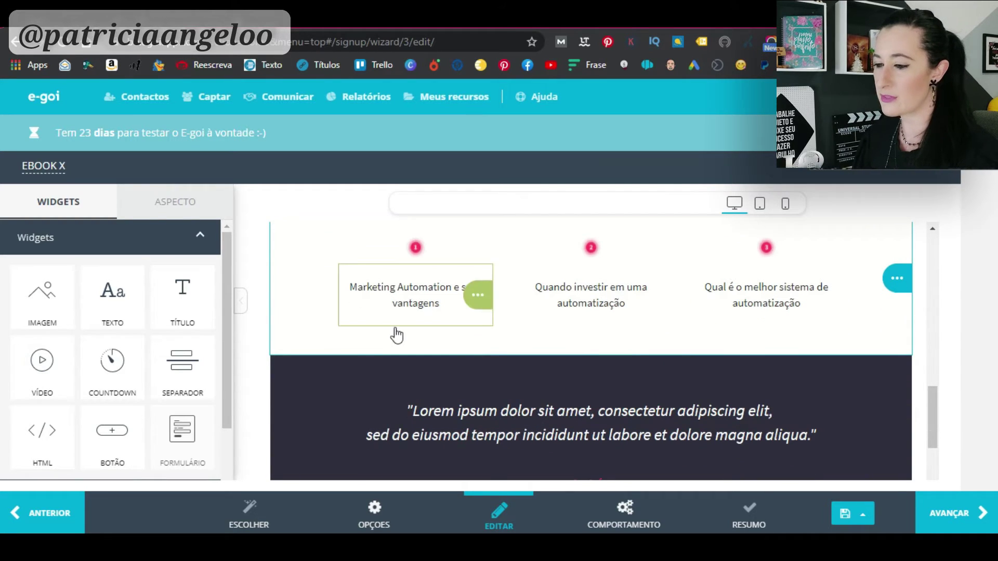
pyautogui.click(425, 255)
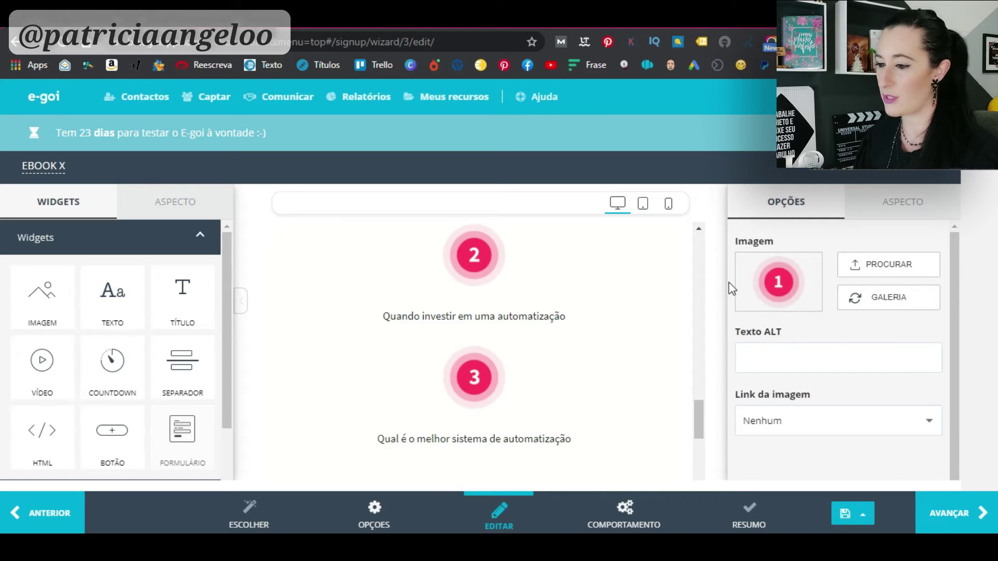
pyautogui.scroll(3, 520, 306)
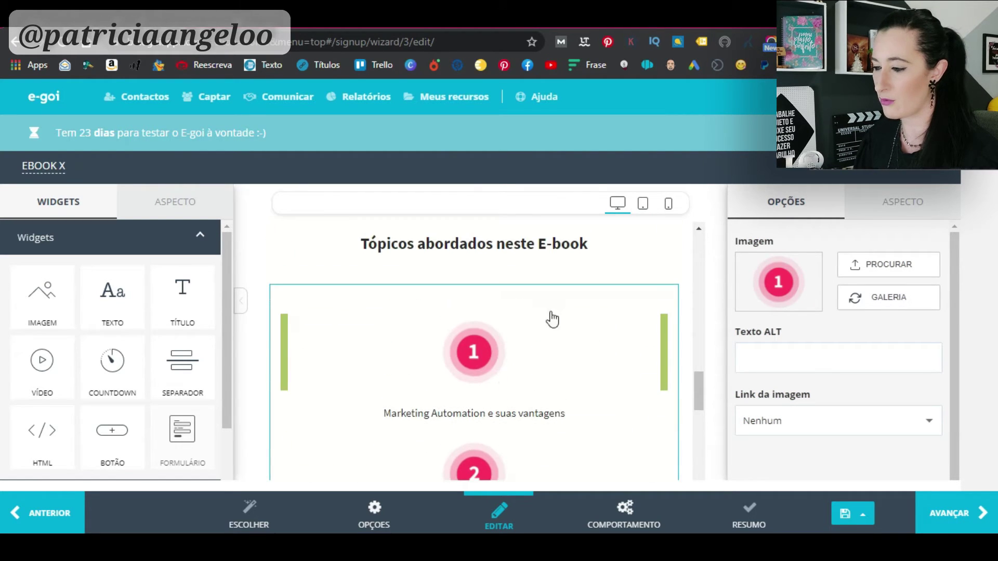
pyautogui.click(710, 335)
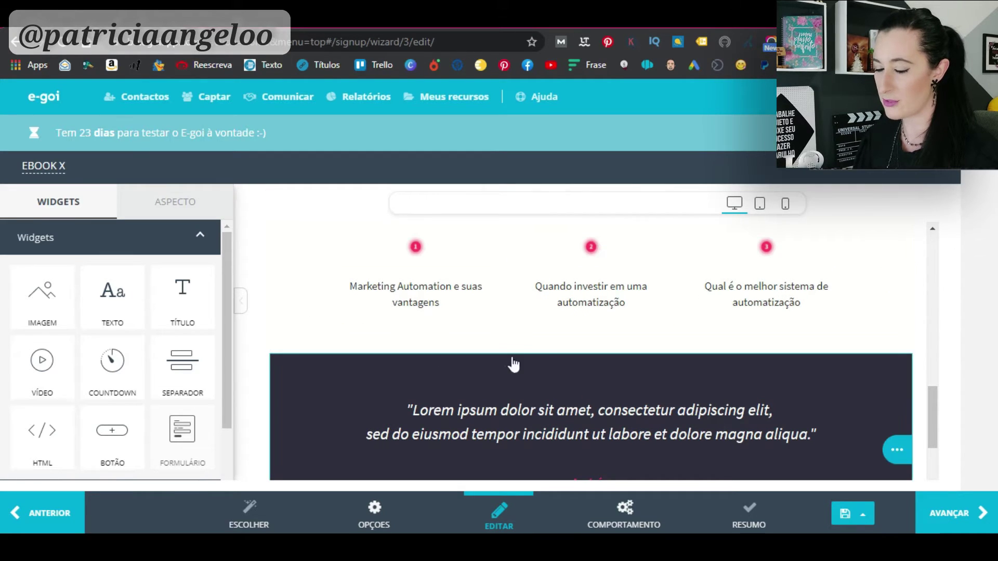
# Step: Examine the text style settings of the "Política de Privacidade" text in the footer
pyautogui.scroll(-5, 514, 364)
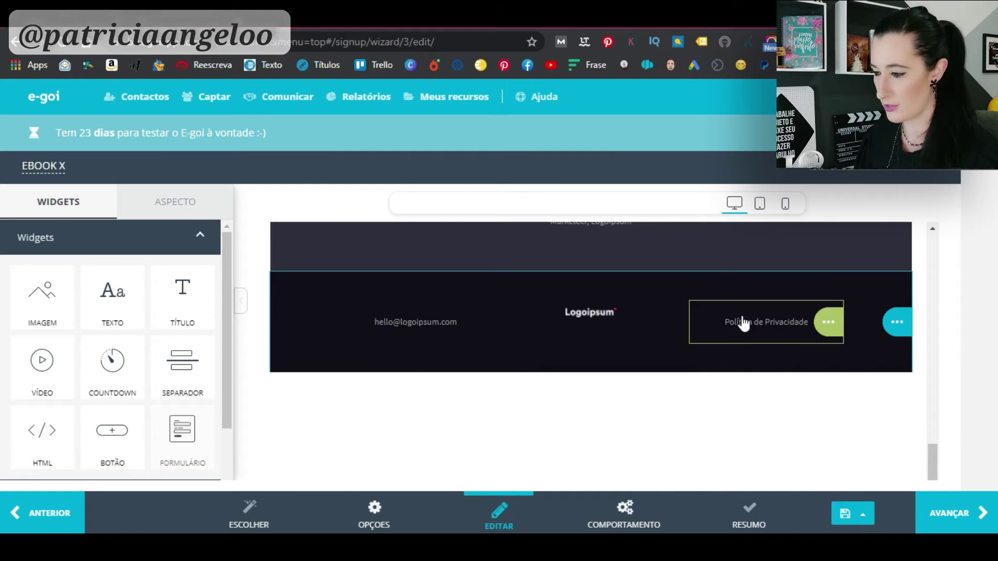
pyautogui.click(750, 326)
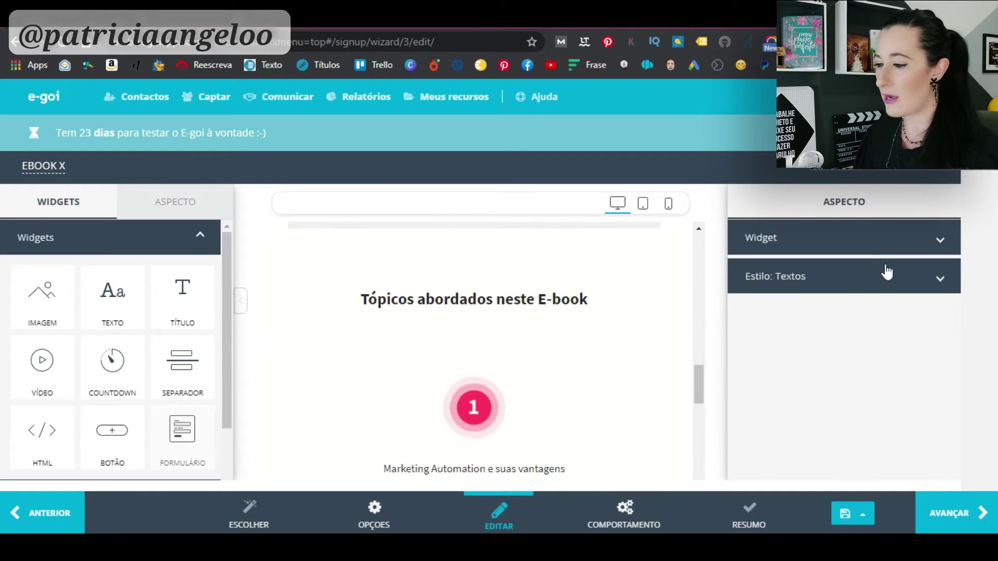
pyautogui.click(883, 284)
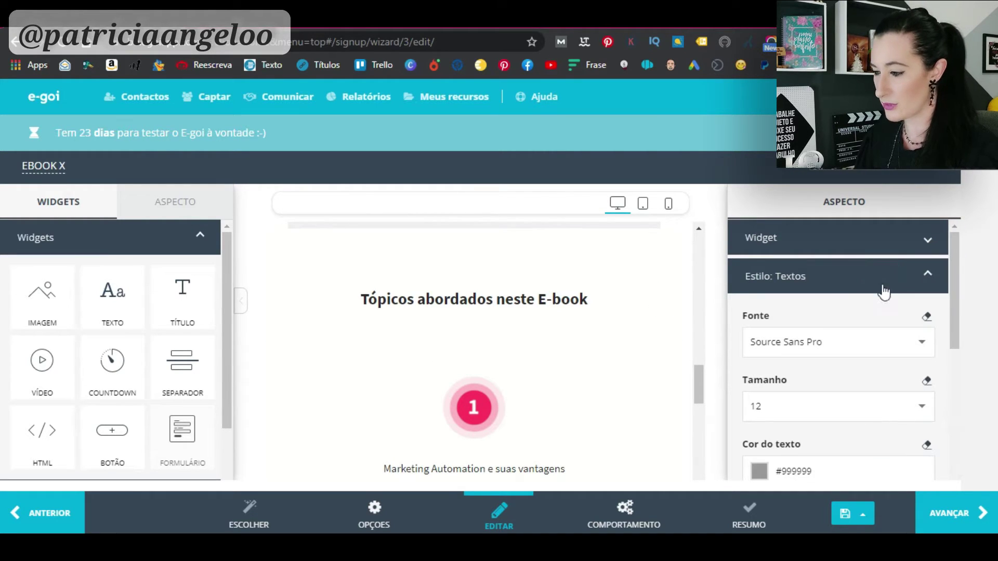
pyautogui.scroll(-7, 875, 332)
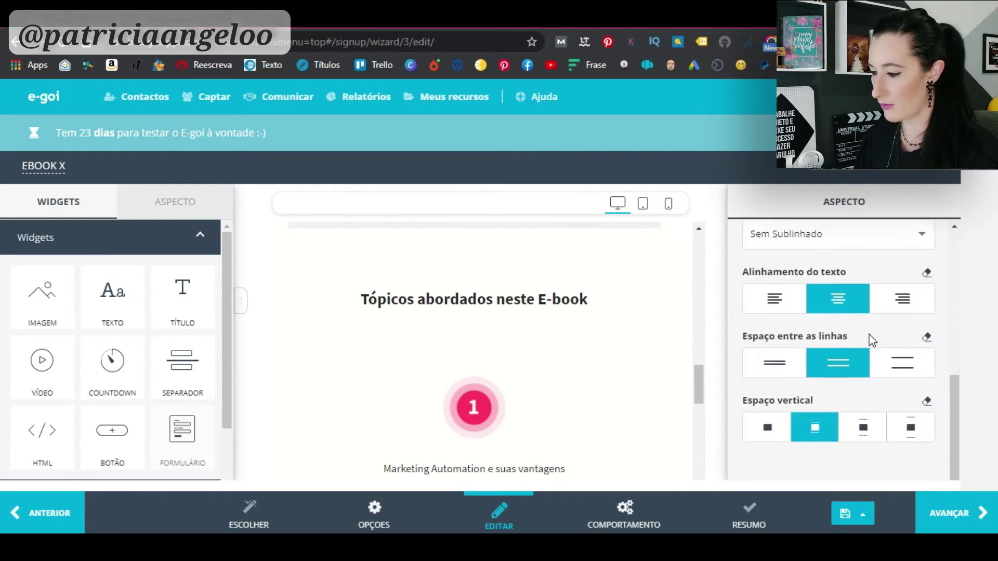
# Step: Link the footer text "Política de Privacidade" to the web address e-goi.com/ with type HTTP
pyautogui.scroll(7, 872, 340)
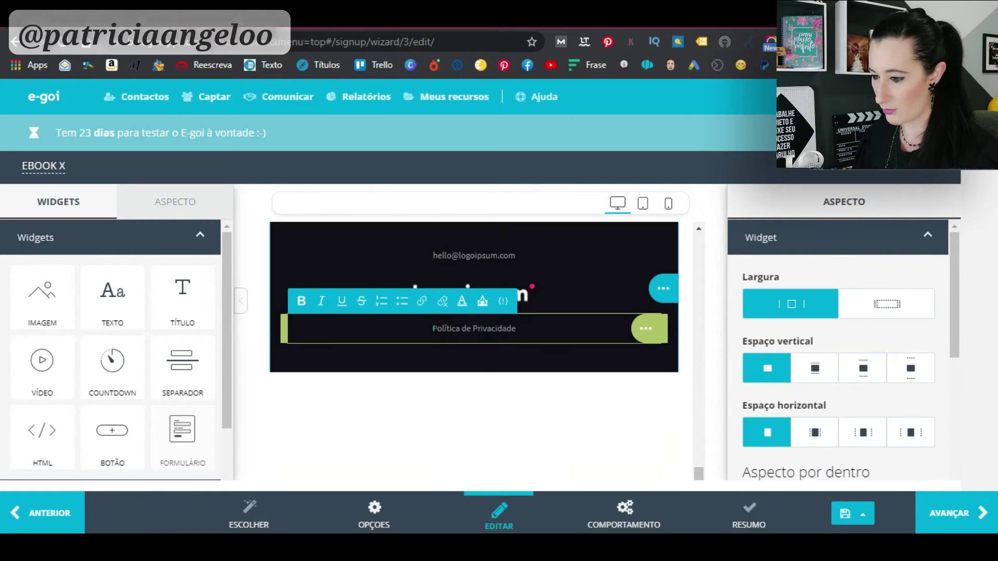
pyautogui.moveTo(432, 329); pyautogui.dragTo(535, 343)
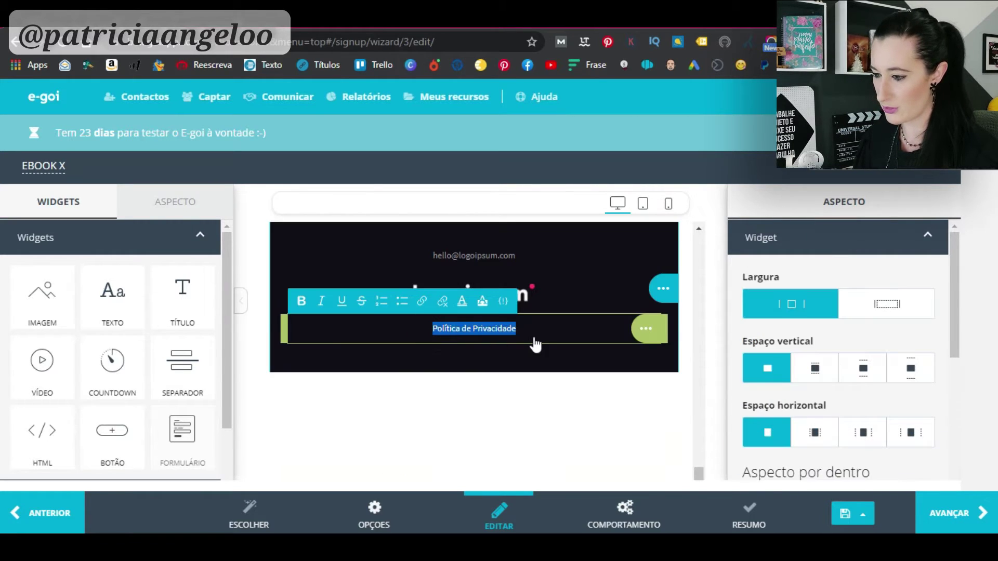
pyautogui.click(419, 303)
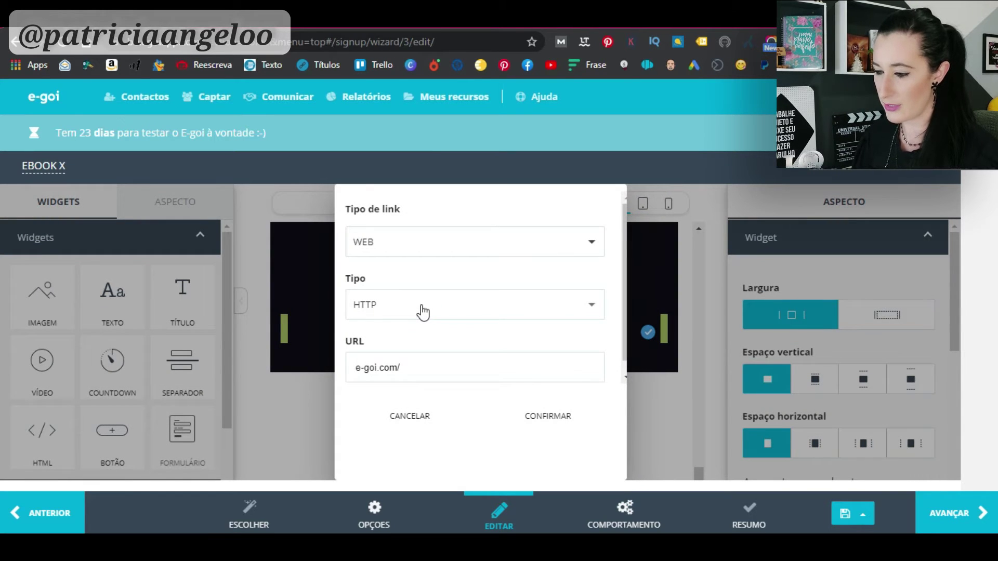
pyautogui.click(422, 307)
pyautogui.click(421, 307)
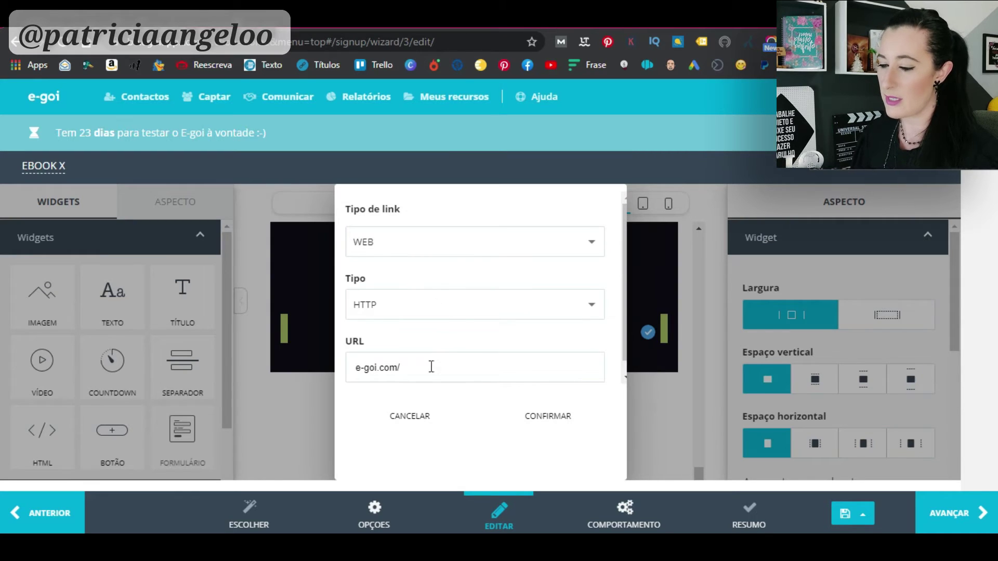
pyautogui.moveTo(439, 367); pyautogui.dragTo(339, 370)
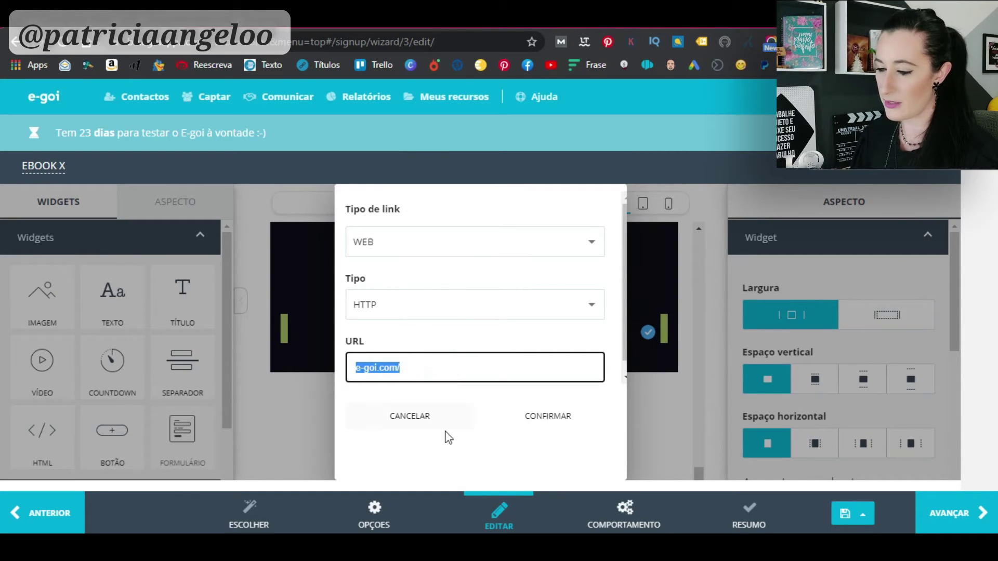
pyautogui.click(542, 430)
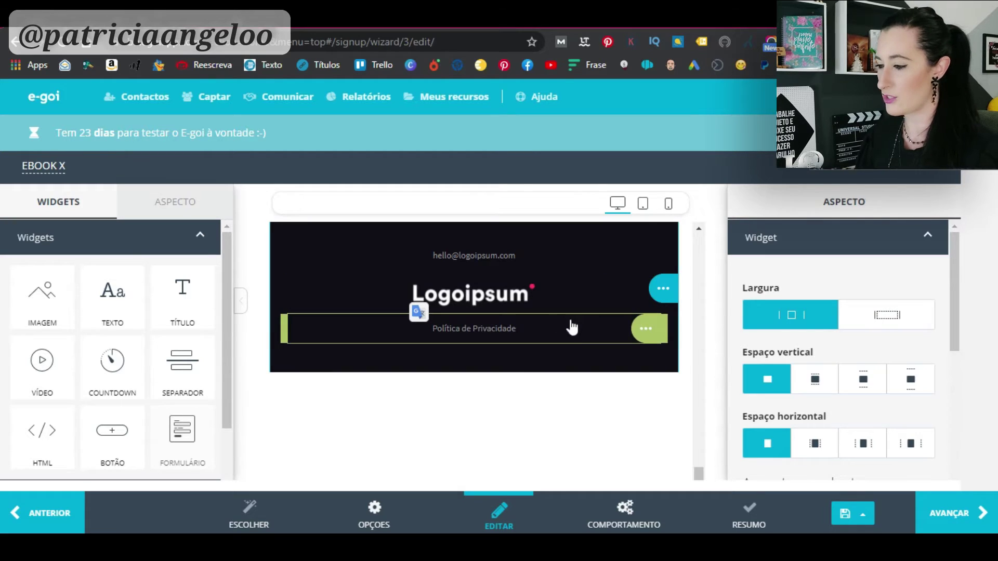
# Step: Check the footer logo's image options and review the page up to the empty header block
pyautogui.click(522, 302)
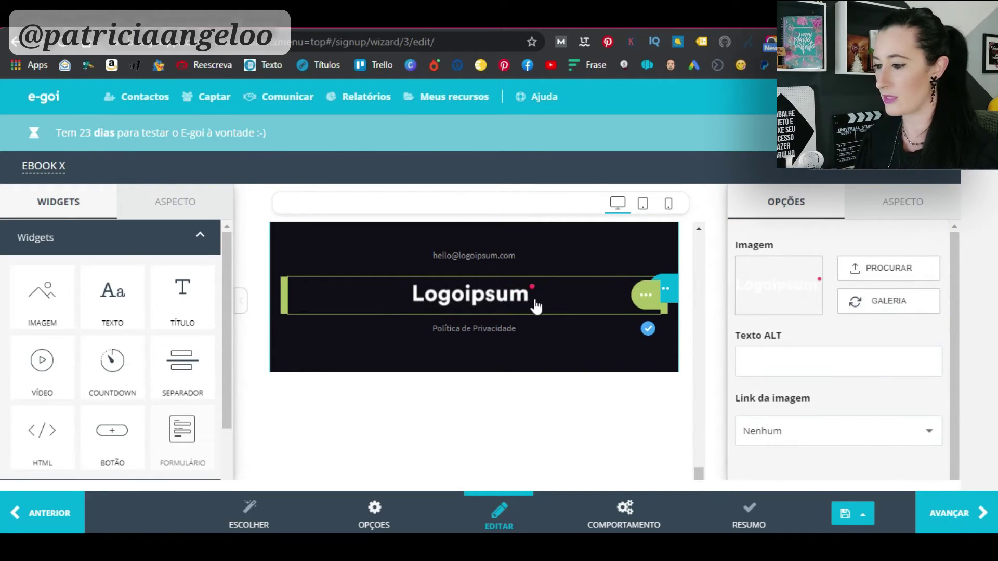
pyautogui.scroll(5, 539, 306)
pyautogui.scroll(3, 627, 390)
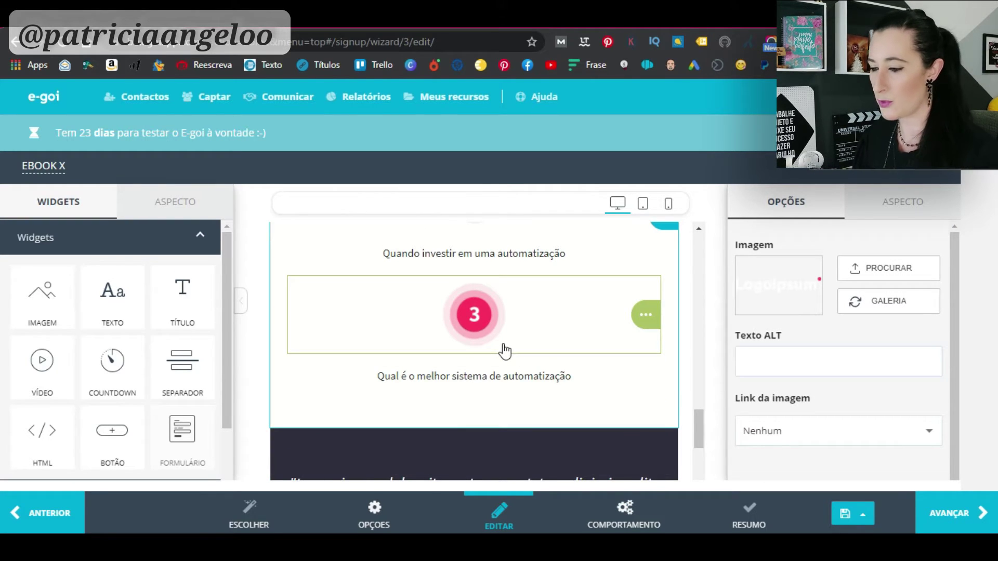
pyautogui.scroll(10, 504, 351)
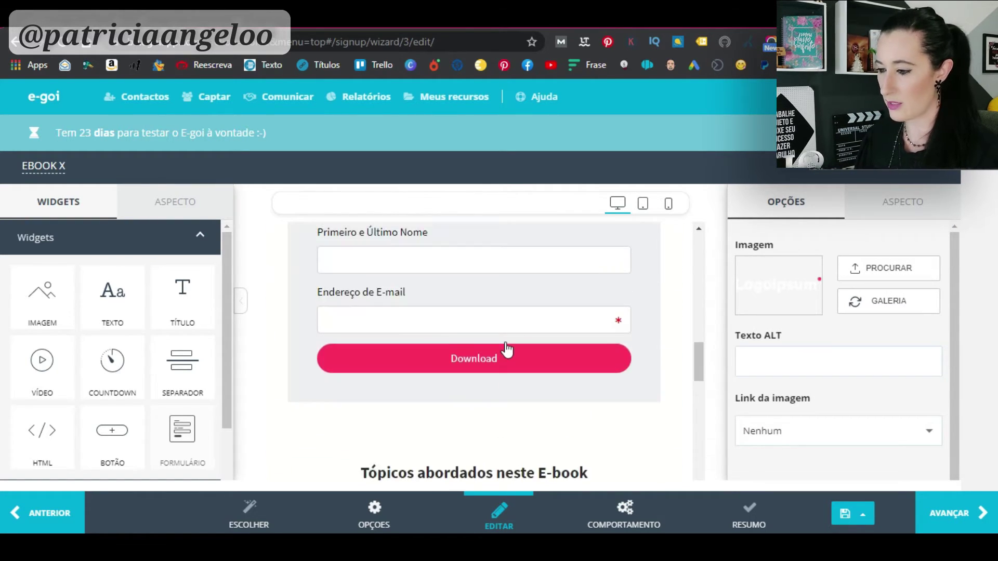
pyautogui.scroll(5, 507, 349)
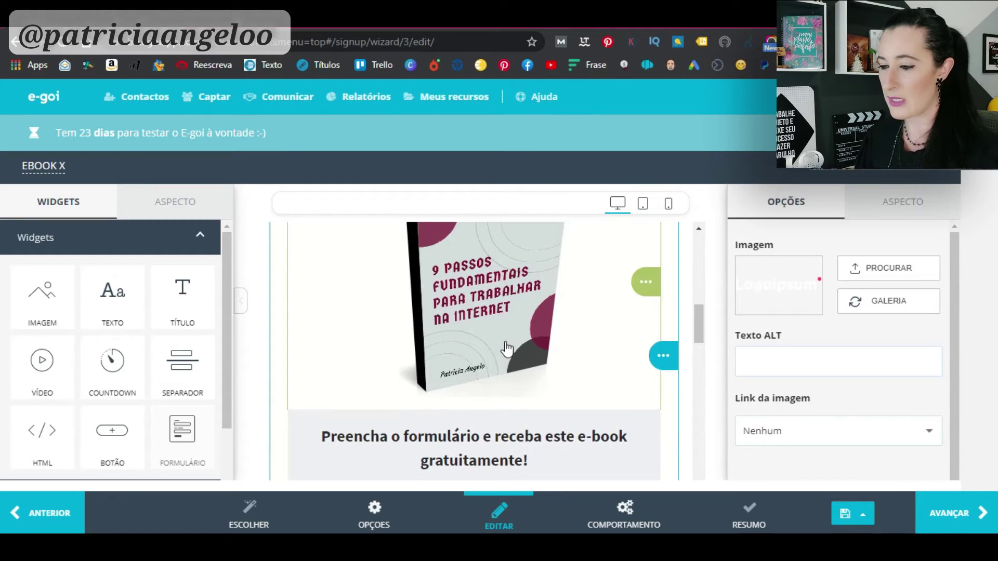
pyautogui.scroll(5, 507, 349)
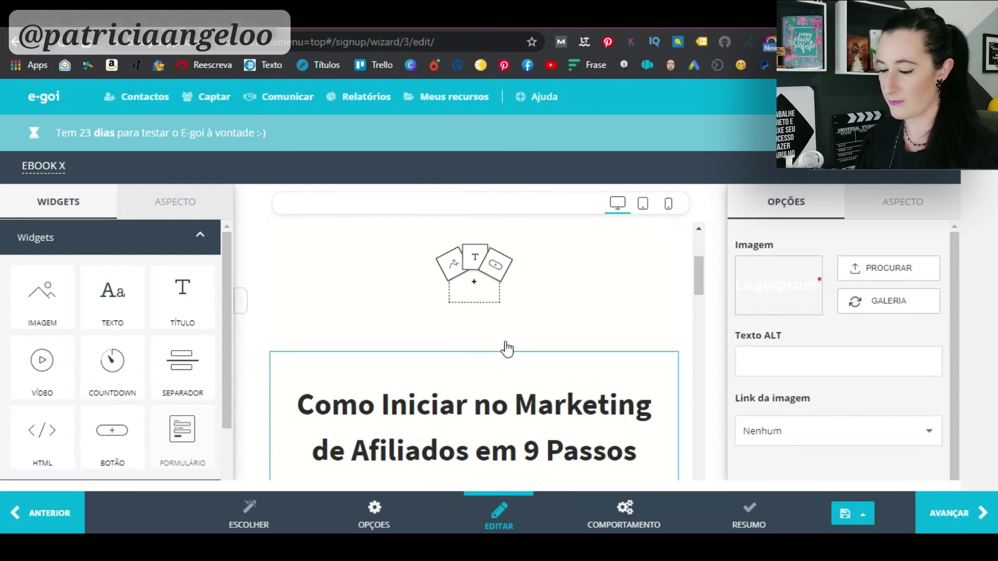
# Step: Add a Countdown widget directly below the signup form, above the "Tópicos abordados neste E-book" section
pyautogui.scroll(-5, 504, 354)
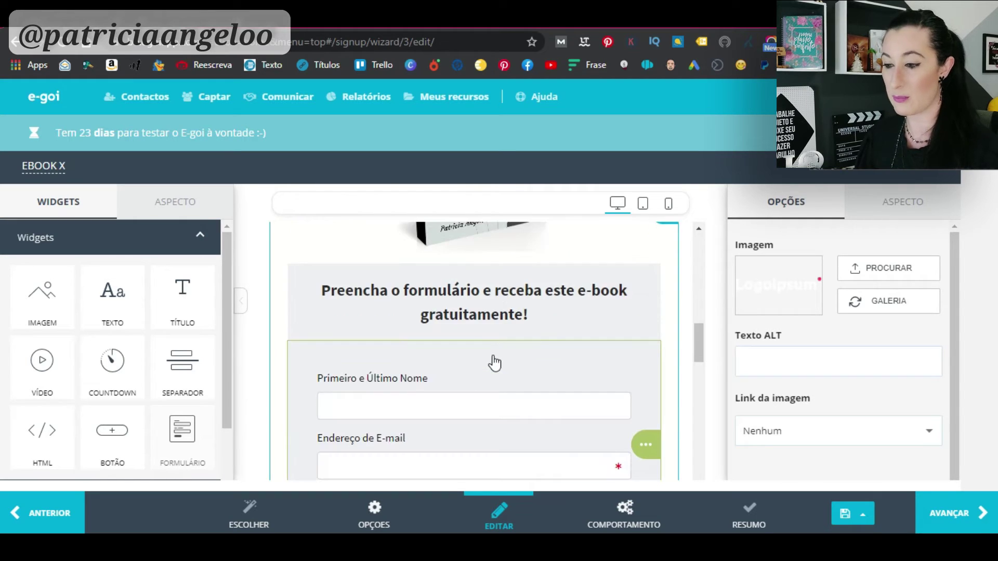
pyautogui.scroll(-5, 494, 362)
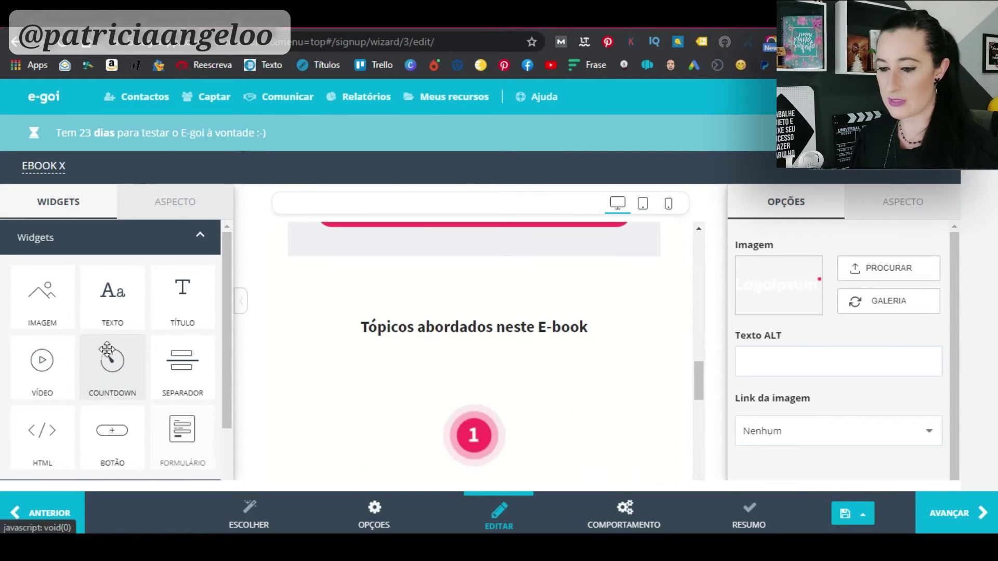
pyautogui.moveTo(110, 363); pyautogui.dragTo(499, 275)
pyautogui.scroll(-5, 452, 332)
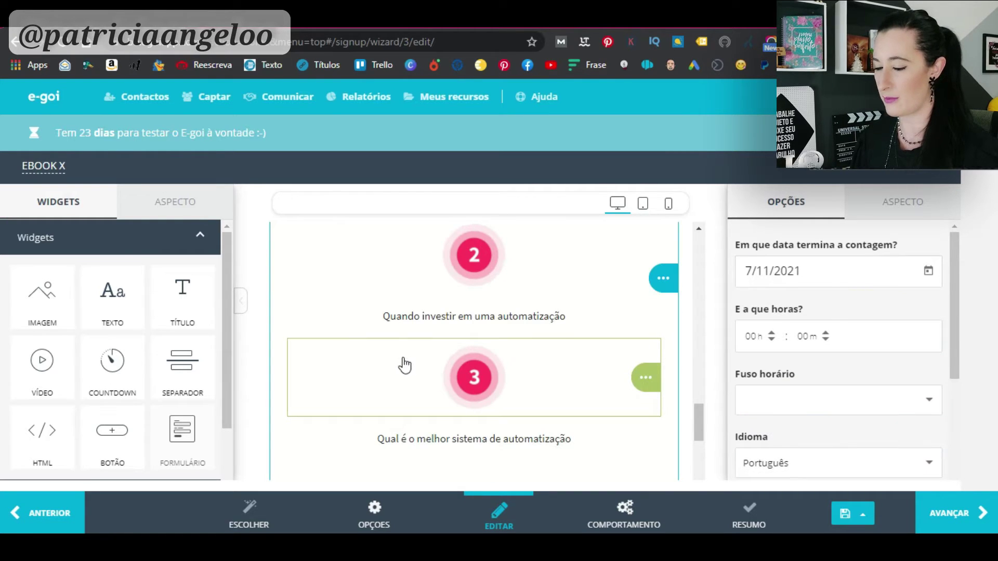
pyautogui.scroll(6, 457, 356)
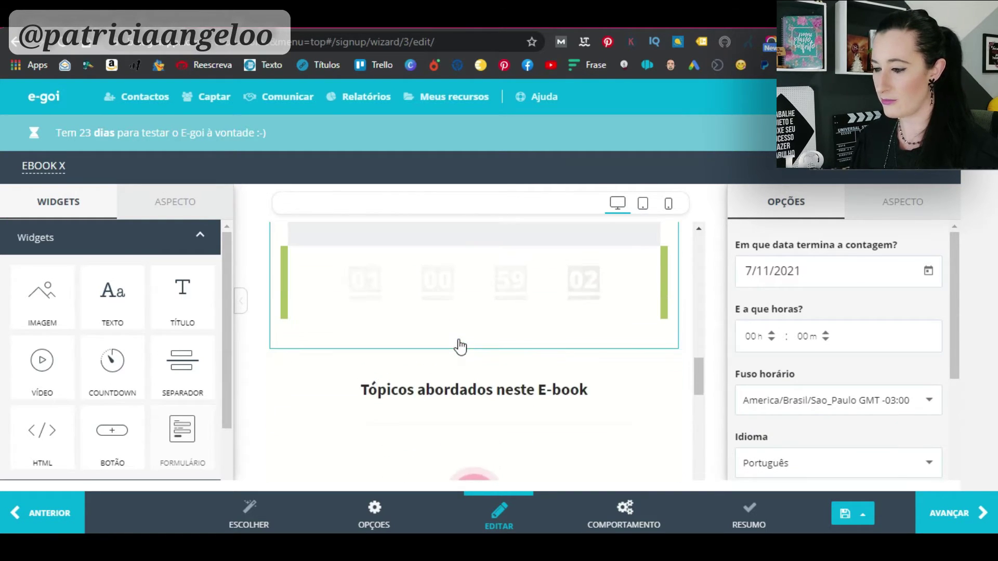
pyautogui.scroll(2, 461, 346)
pyautogui.scroll(-2, 461, 356)
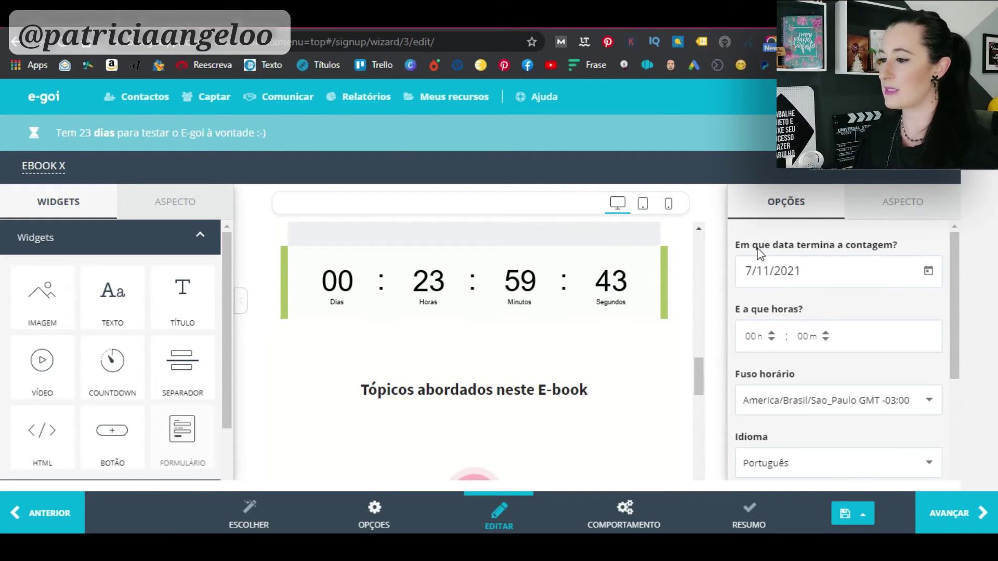
# Step: Pick 7/11/2021 as the countdown's end date and review its time, time zone, language and link options
pyautogui.click(929, 274)
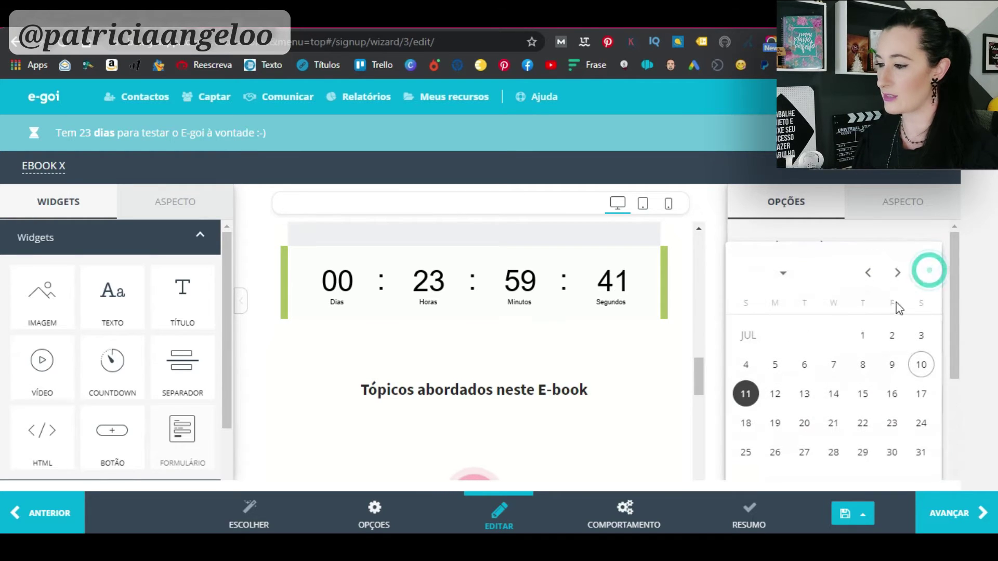
pyautogui.click(747, 393)
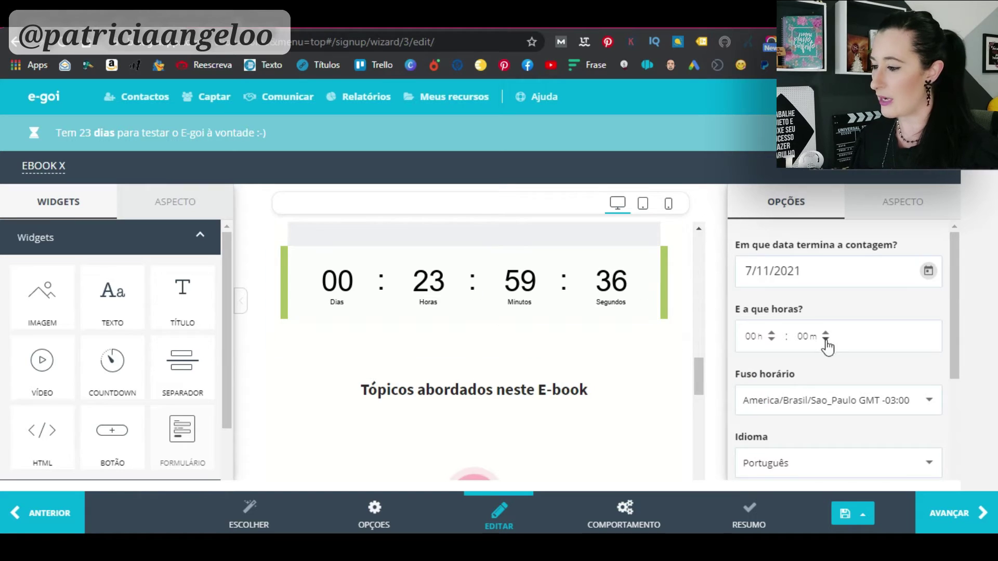
pyautogui.scroll(-3, 784, 340)
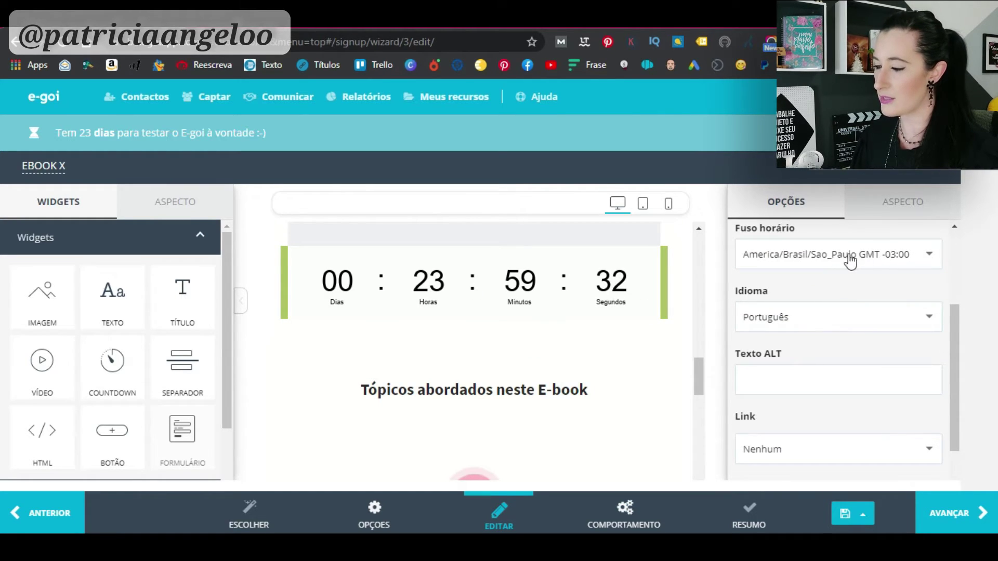
pyautogui.click(874, 264)
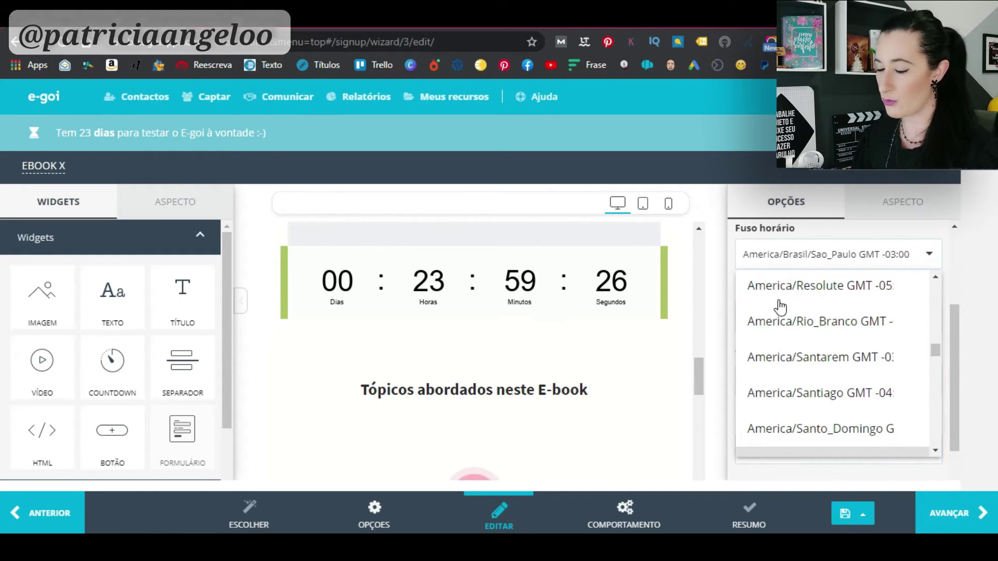
pyautogui.click(823, 259)
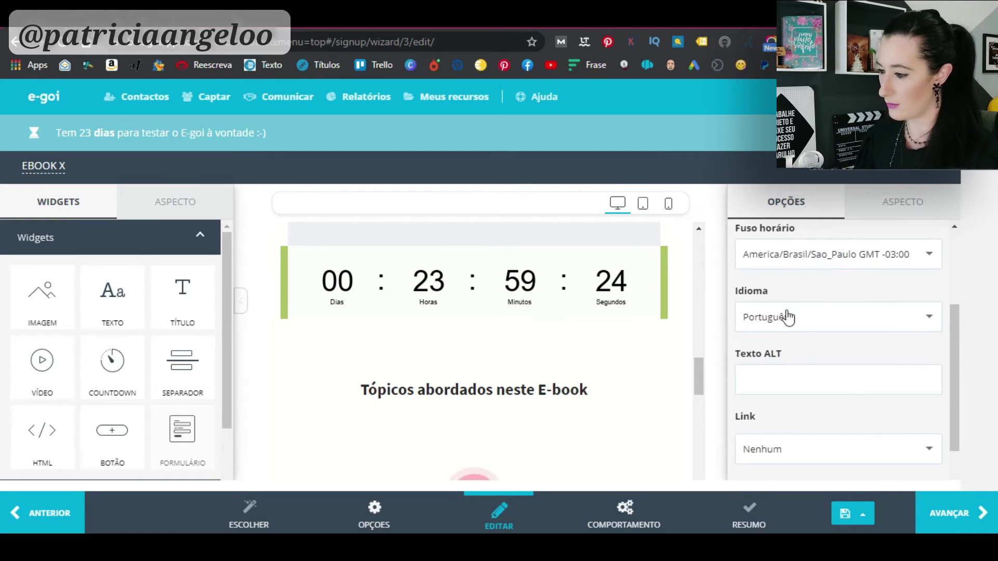
pyautogui.scroll(-3, 842, 383)
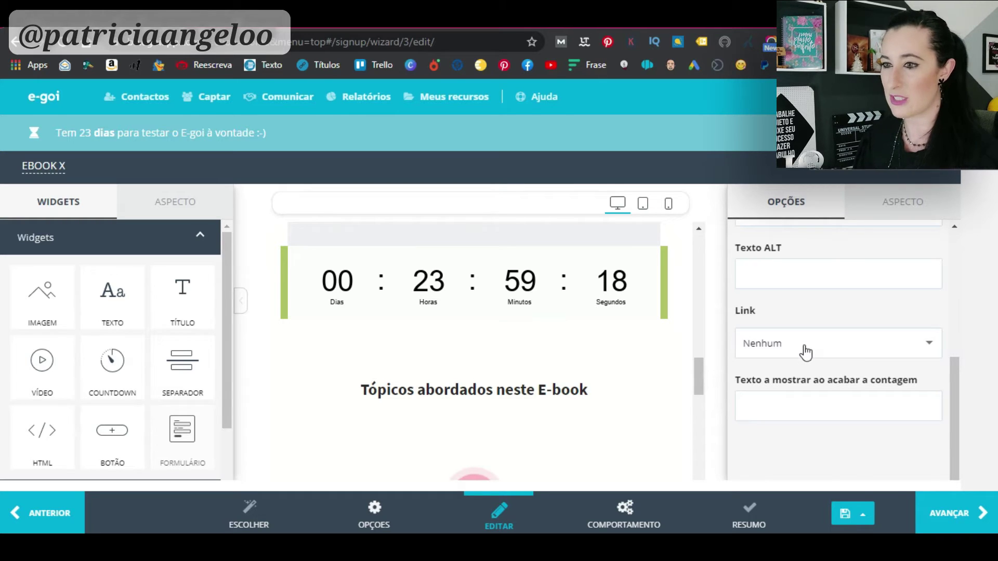
# Step: Set the countdown's width to the full-width option and collapse the editing panels to check it beneath the form
pyautogui.click(895, 209)
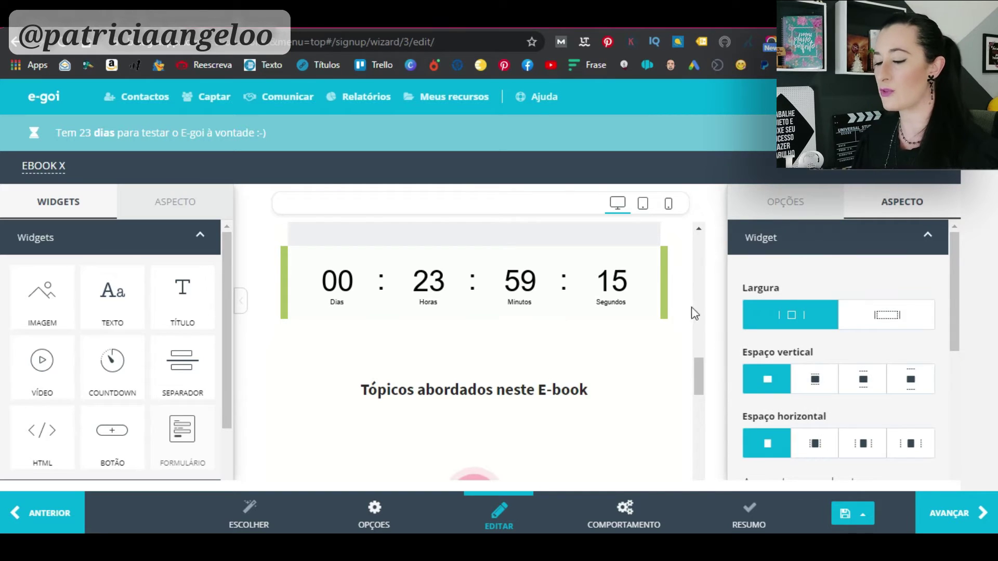
pyautogui.click(881, 316)
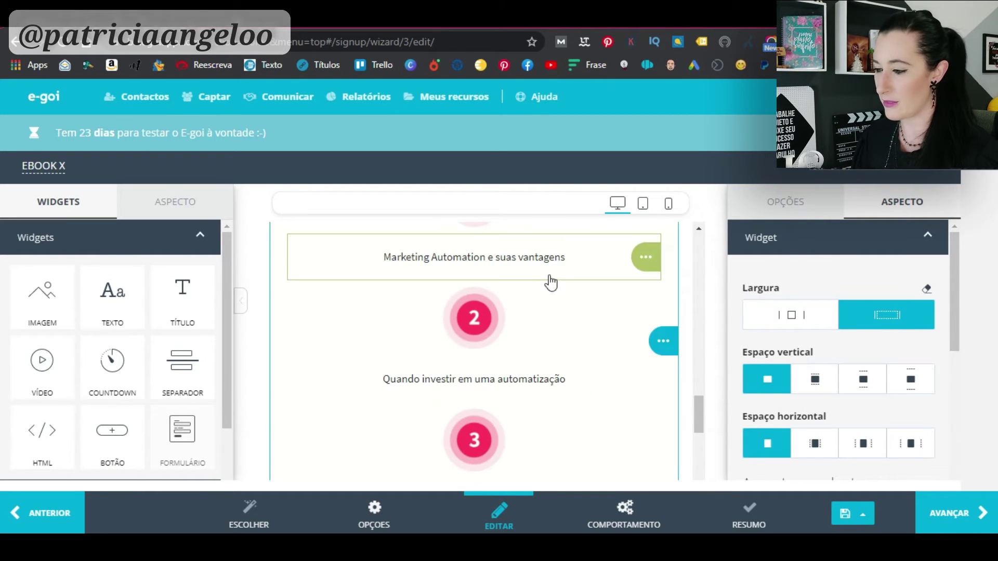
pyautogui.click(718, 298)
pyautogui.click(240, 300)
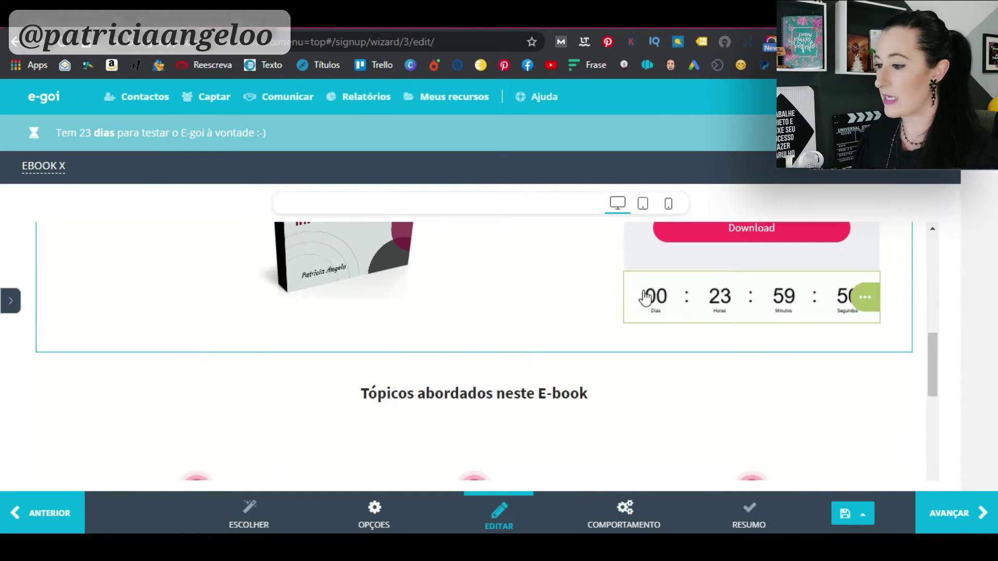
pyautogui.scroll(4, 760, 303)
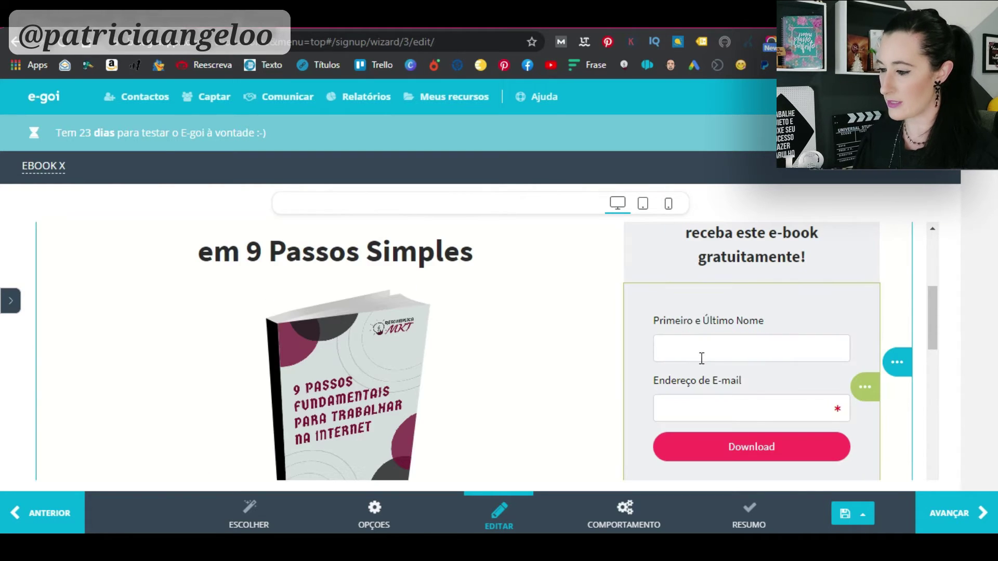
pyautogui.scroll(-4, 784, 378)
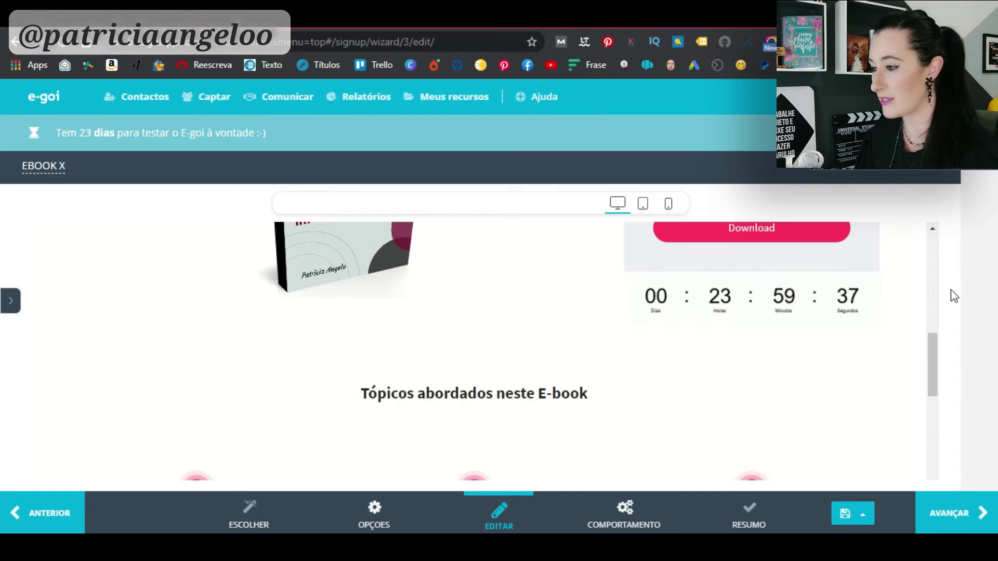
# Step: Move the countdown out of the form column into its own row above "Tópicos abordados neste E-book" and close its settings
pyautogui.click(653, 296)
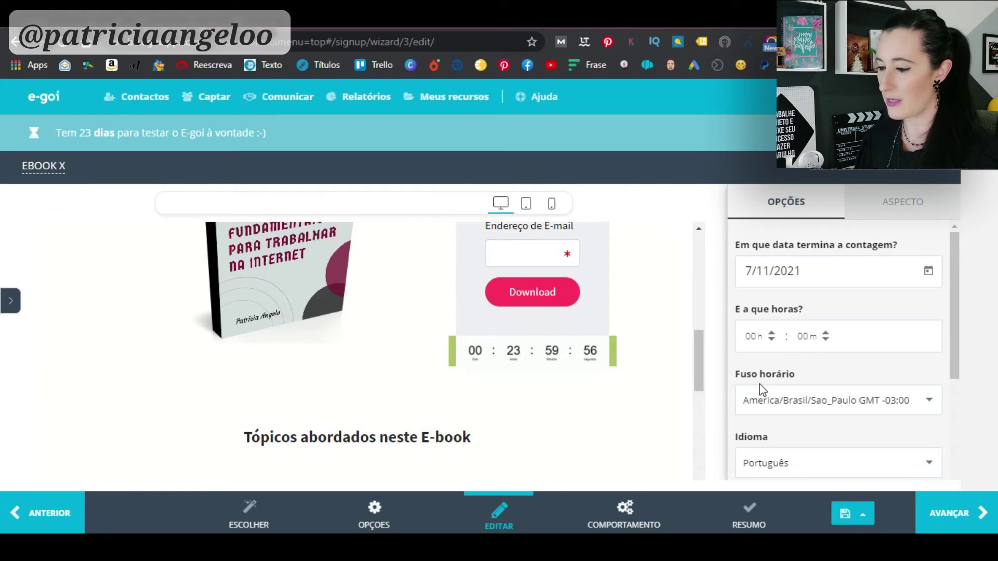
pyautogui.moveTo(595, 355)
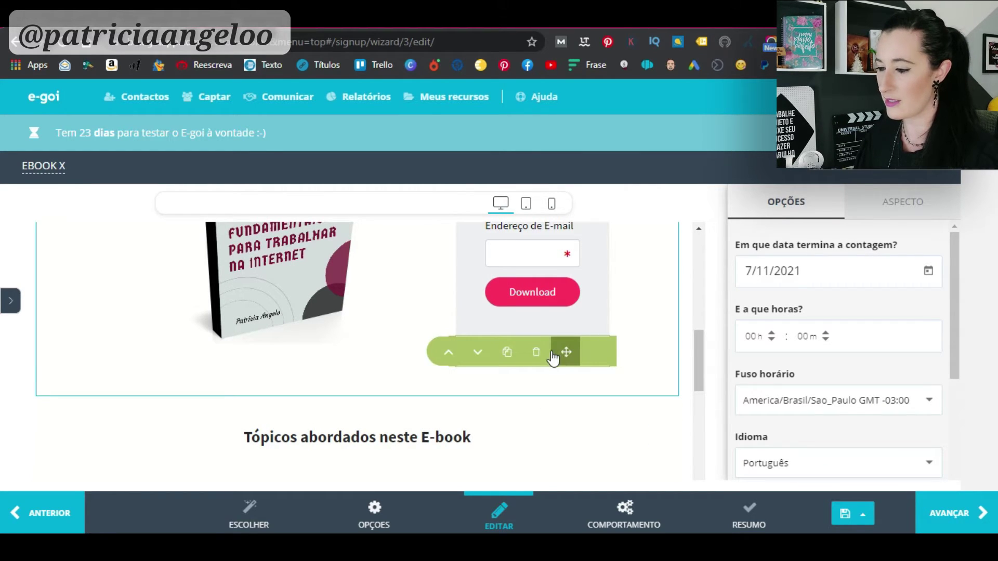
pyautogui.moveTo(568, 353); pyautogui.dragTo(436, 398)
pyautogui.scroll(5, 395, 364)
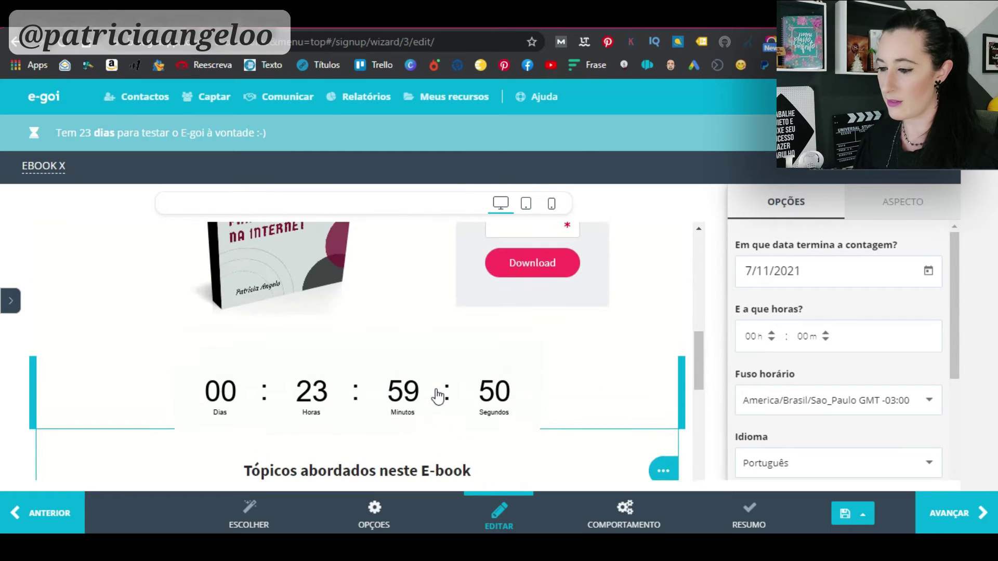
pyautogui.click(719, 287)
# Step: Review the page layout from the e-book cover and signup form down to the countdown row and numbered topics
pyautogui.scroll(4, 622, 364)
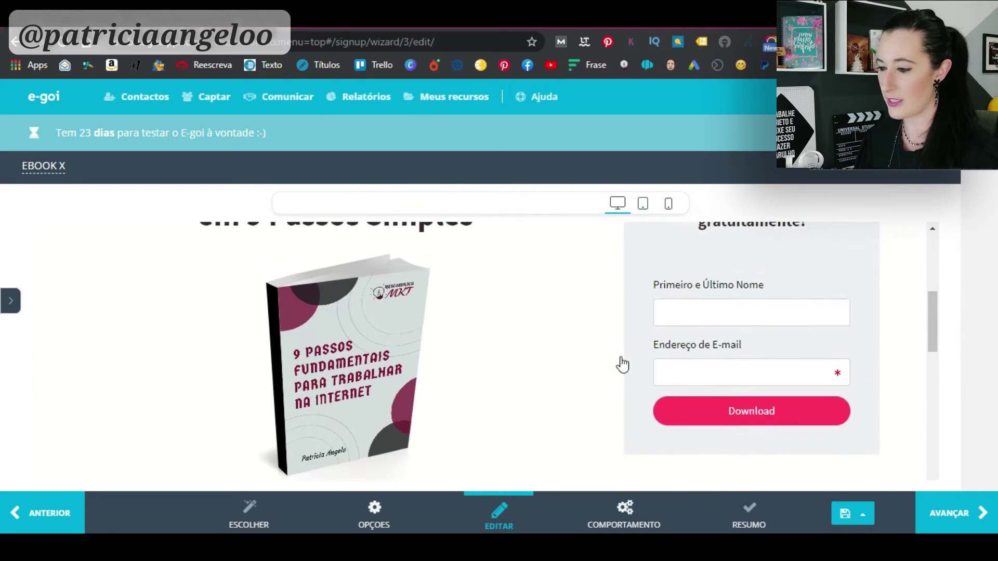
pyautogui.scroll(3, 622, 363)
pyautogui.scroll(-7, 619, 363)
pyautogui.scroll(2, 563, 355)
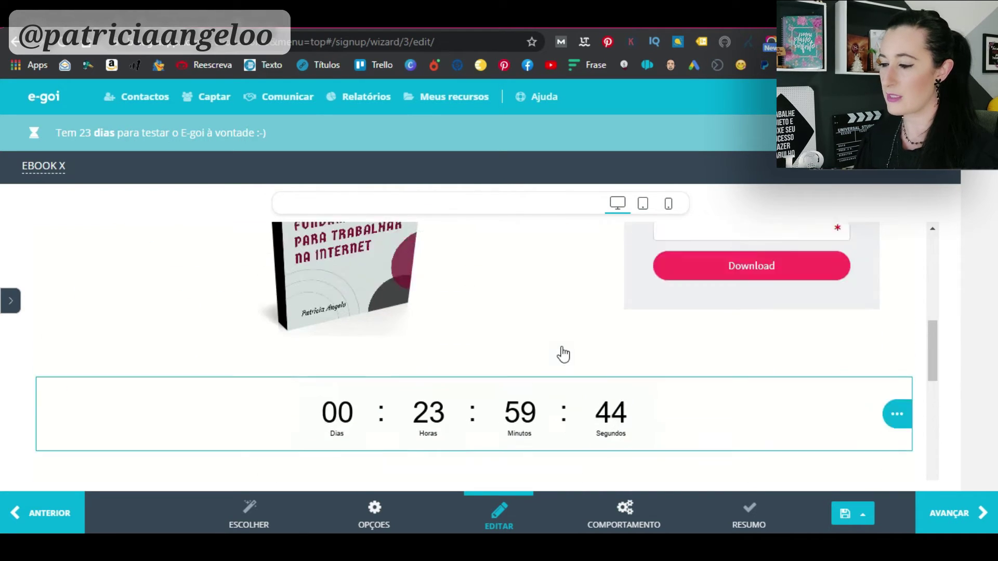
pyautogui.scroll(-4, 563, 354)
pyautogui.scroll(3, 585, 356)
pyautogui.scroll(-4, 719, 420)
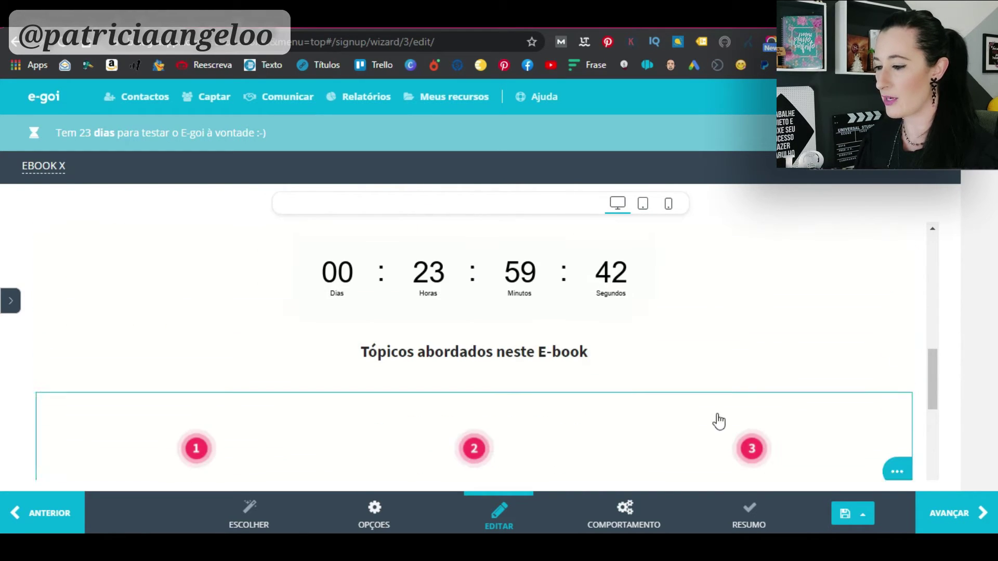
# Step: Move the countdown from its own row into the header column beside the logo
pyautogui.moveTo(904, 276)
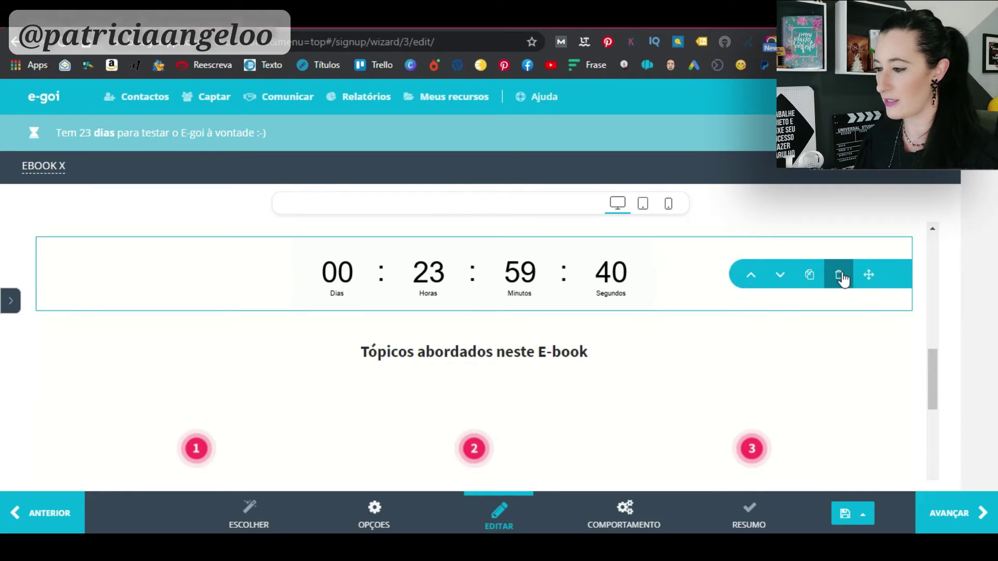
pyautogui.click(675, 274)
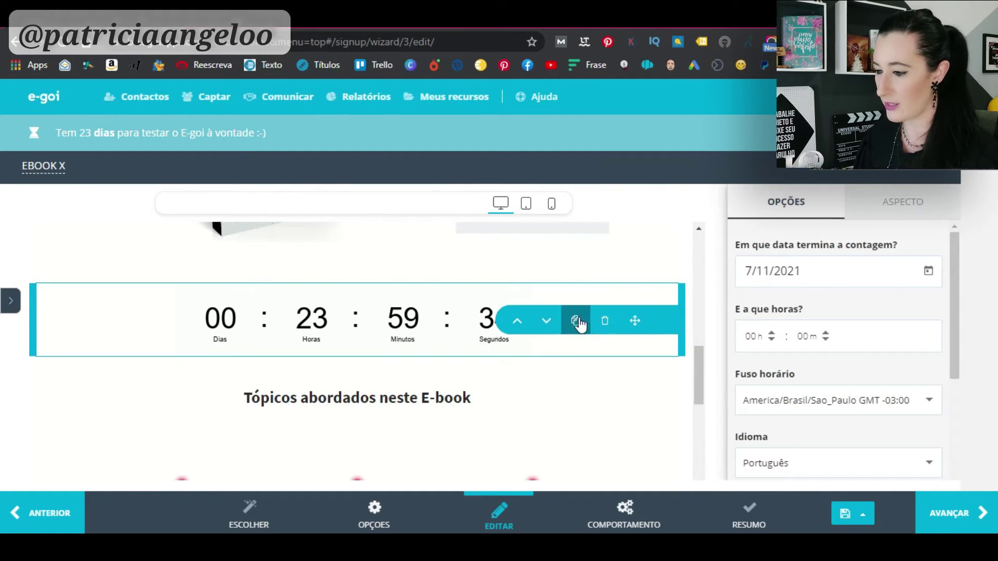
pyautogui.click(575, 321)
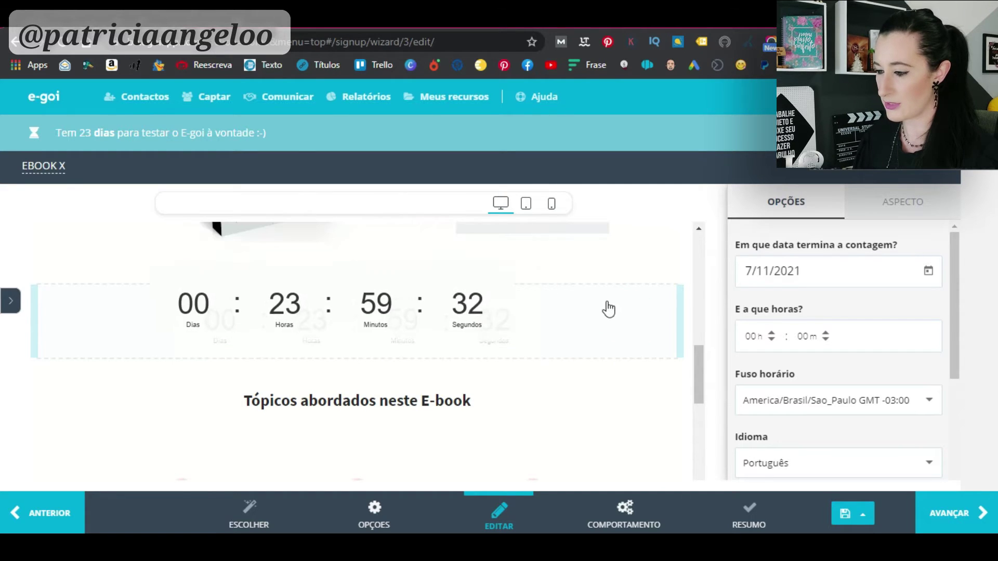
pyautogui.scroll(4, 627, 434)
pyautogui.moveTo(598, 457)
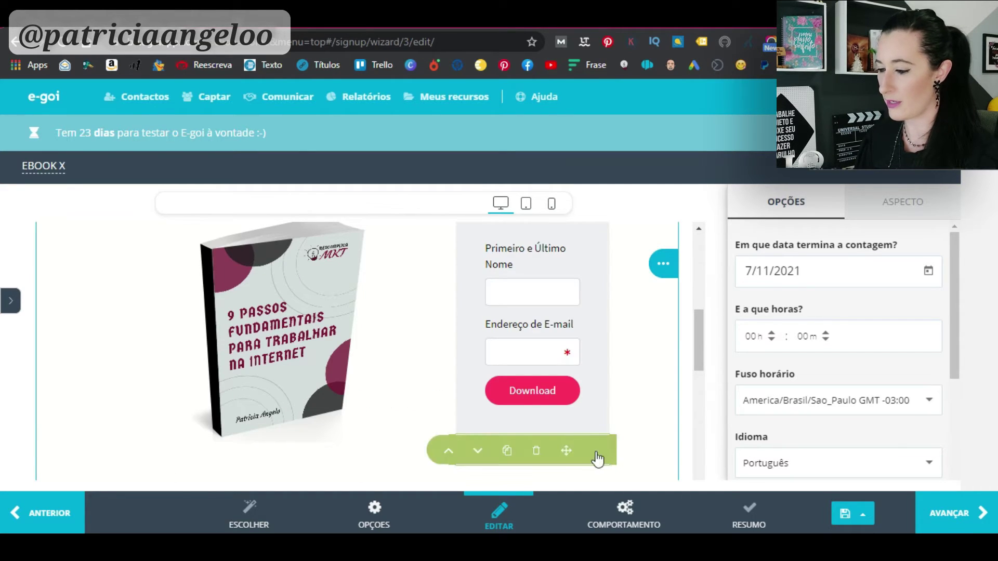
pyautogui.moveTo(566, 453); pyautogui.dragTo(587, 298)
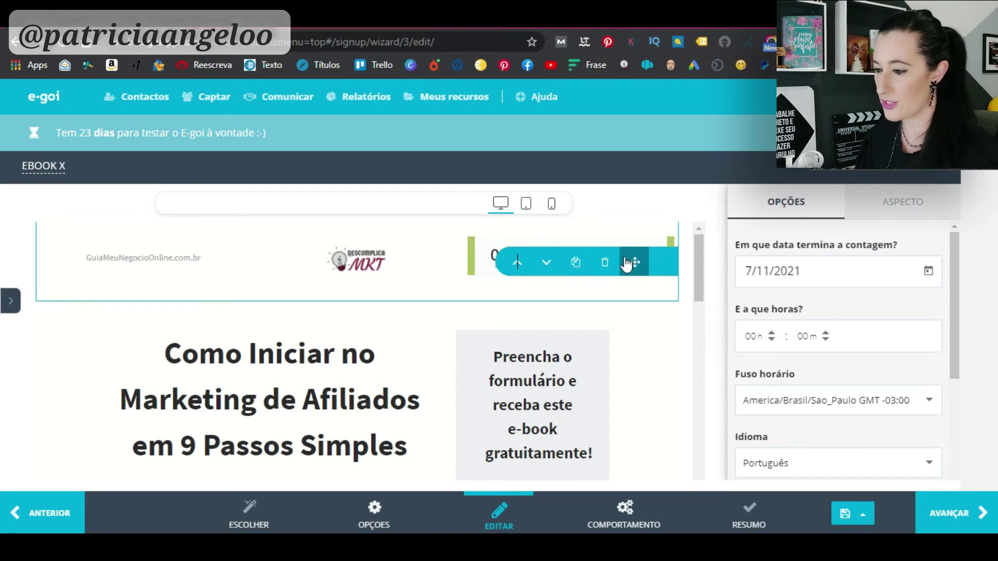
# Step: Review the countdown's options and background settings, and change its type to the circled digits style
pyautogui.scroll(-5, 909, 307)
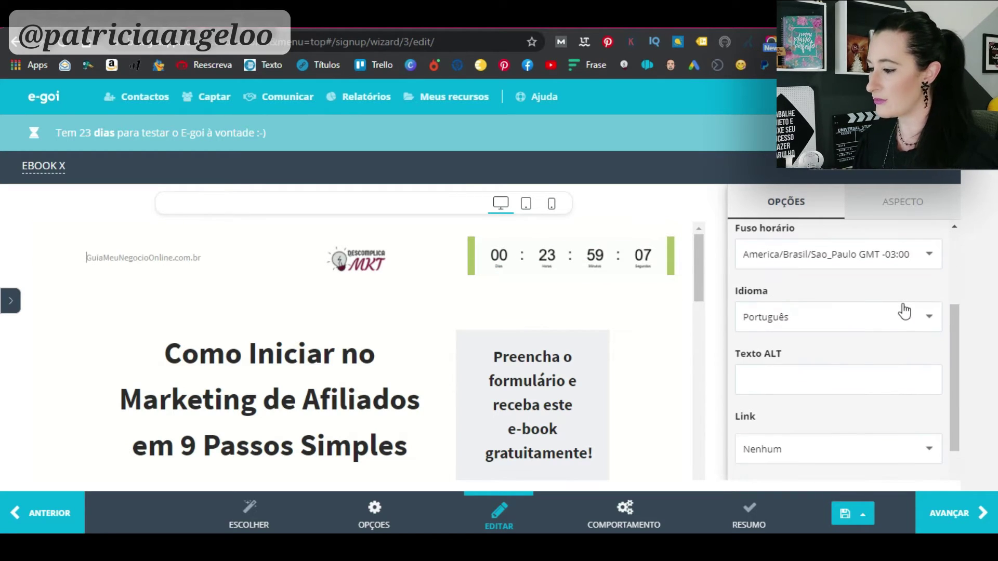
pyautogui.click(893, 202)
pyautogui.scroll(-3, 906, 306)
pyautogui.scroll(-4, 907, 309)
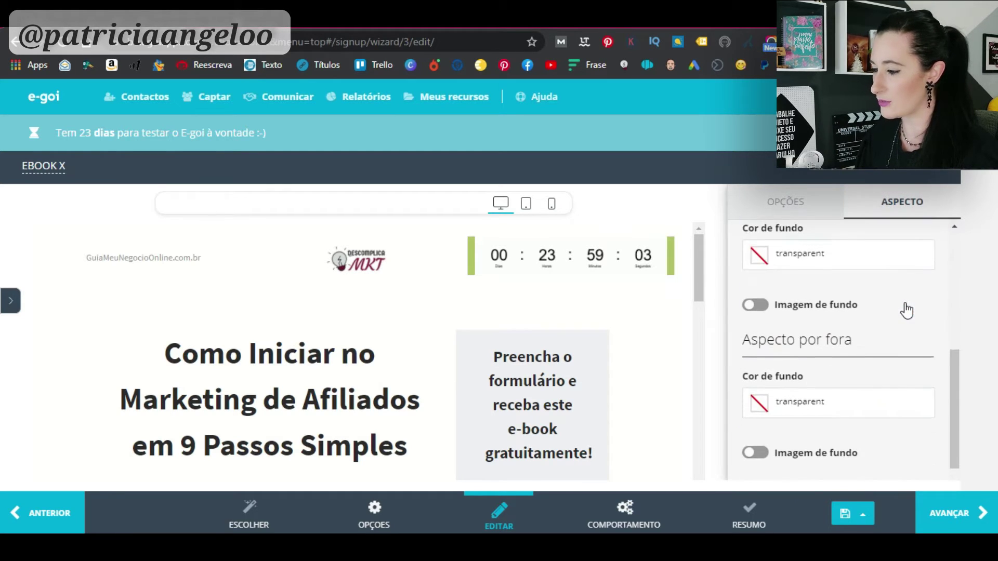
pyautogui.scroll(1, 908, 309)
pyautogui.scroll(1, 896, 315)
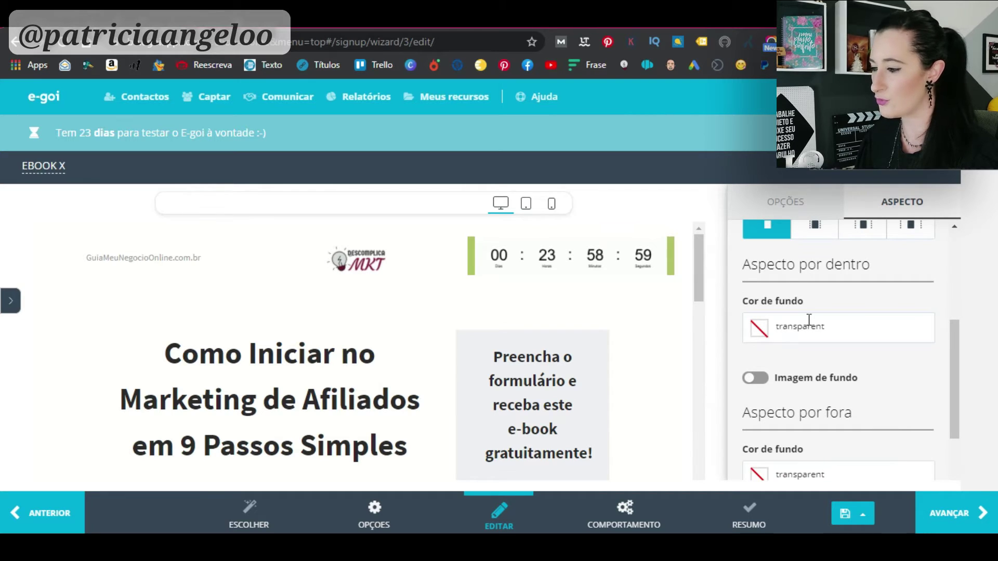
pyautogui.scroll(3, 905, 280)
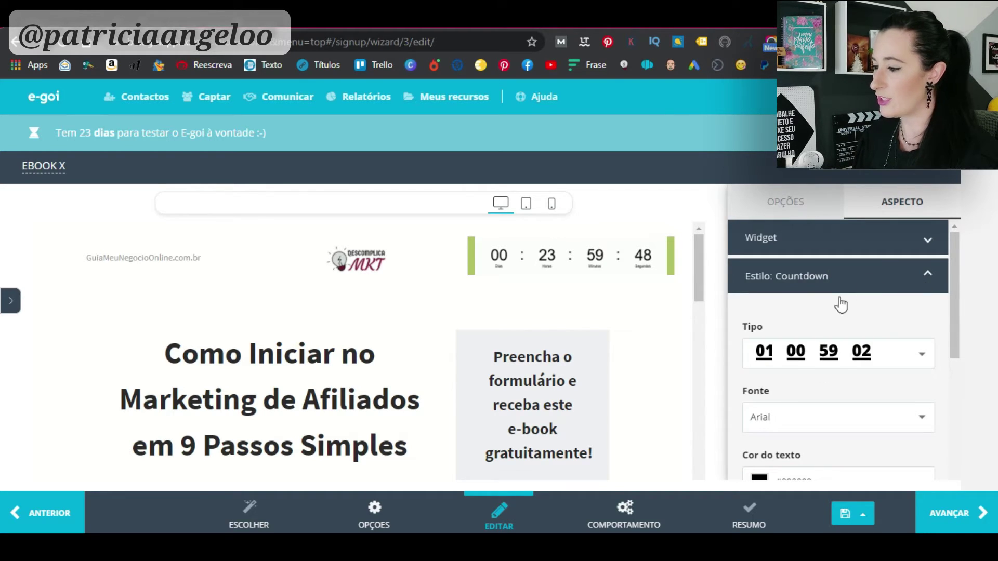
pyautogui.click(918, 355)
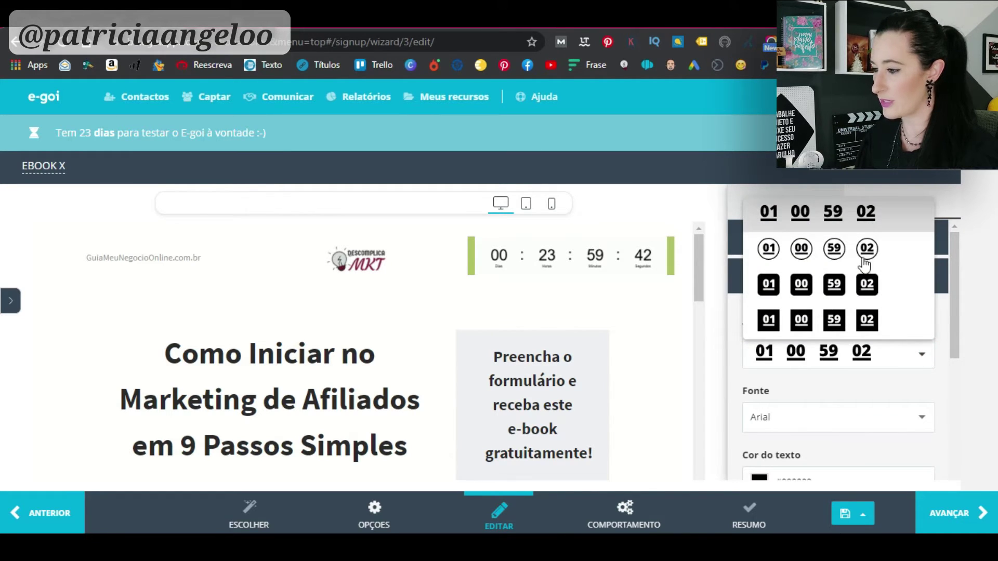
pyautogui.click(835, 250)
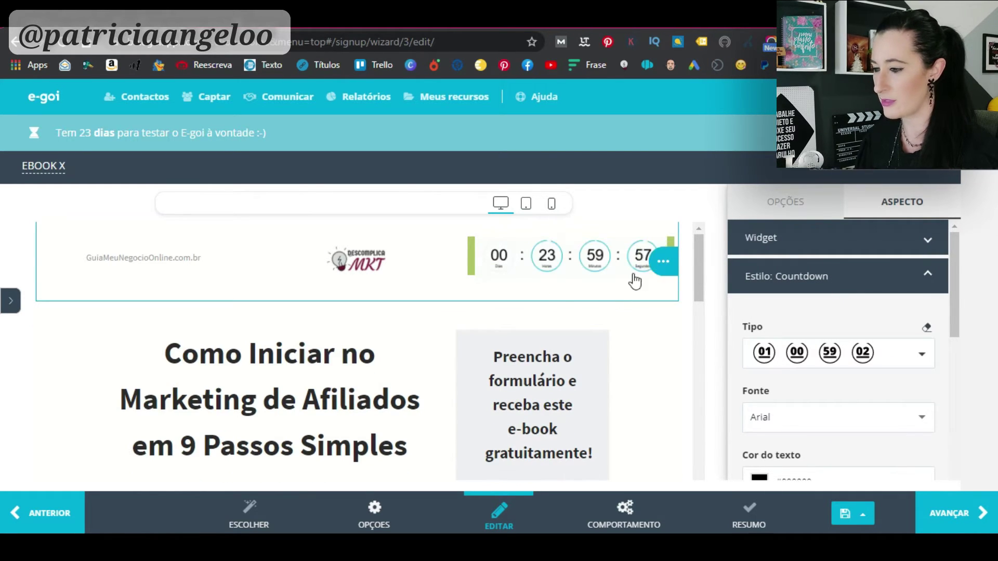
# Step: Check the countdown's font choices, keeping Arial, and set its size to the largest option
pyautogui.scroll(-1, 909, 432)
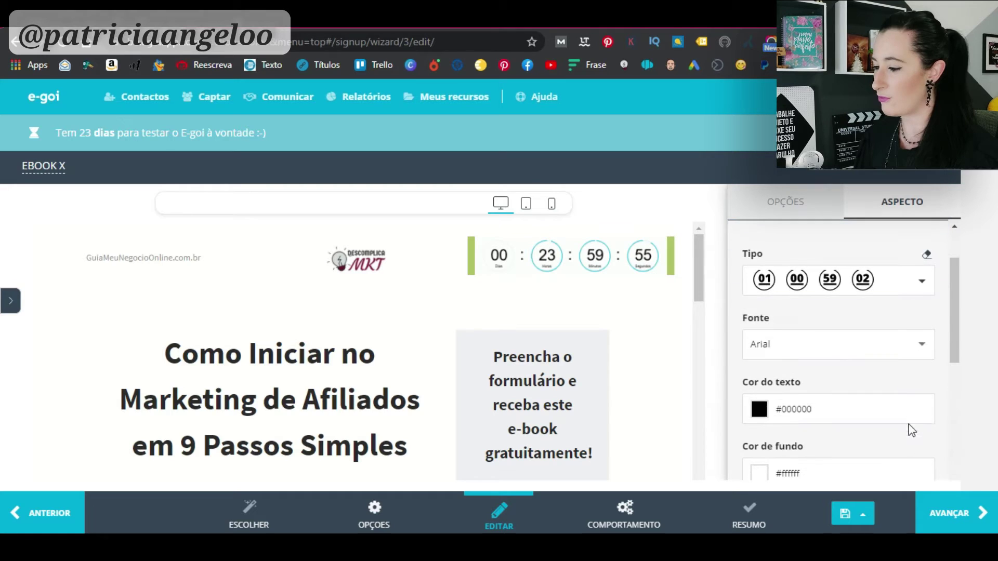
pyautogui.click(898, 349)
pyautogui.click(915, 342)
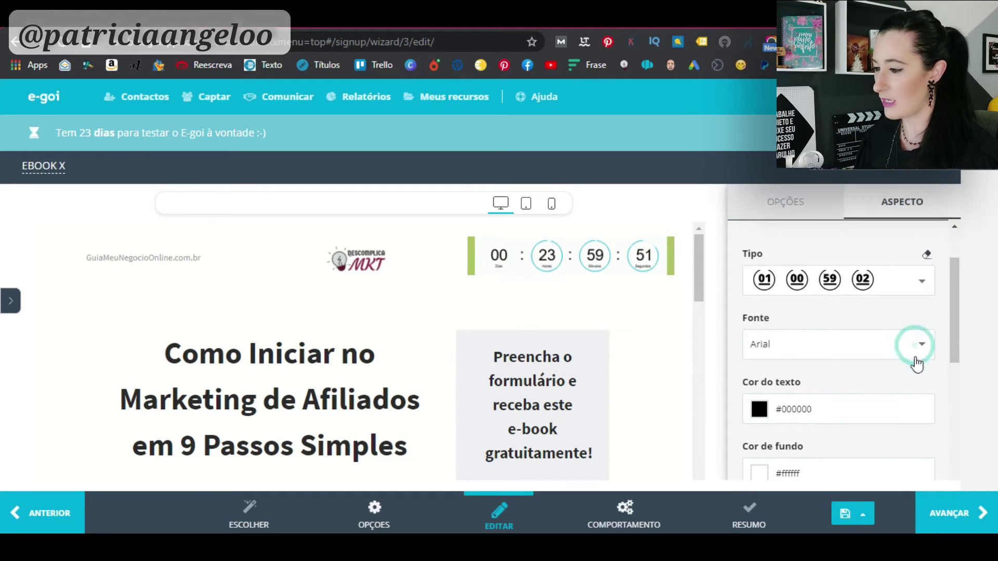
pyautogui.scroll(-2, 913, 361)
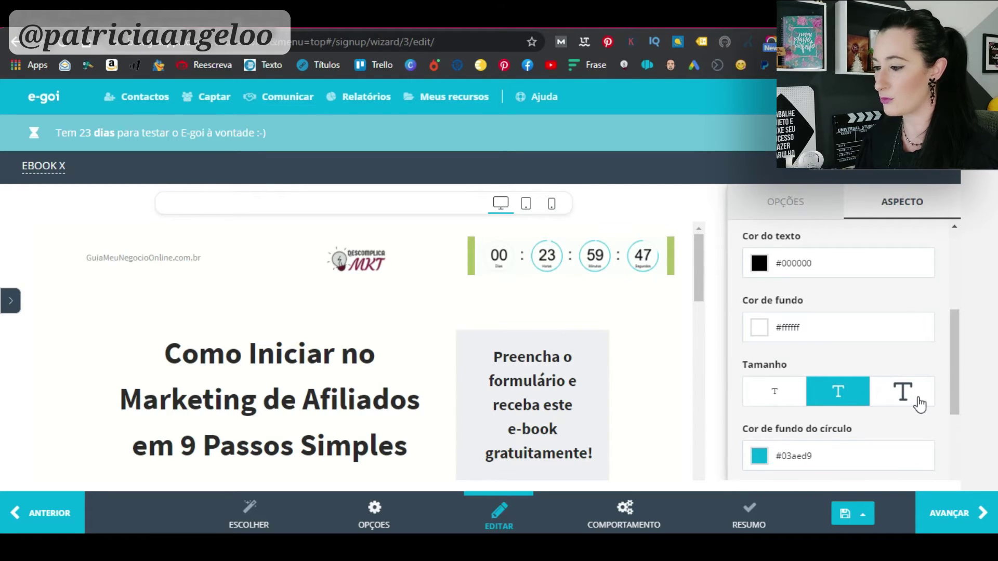
pyautogui.click(899, 394)
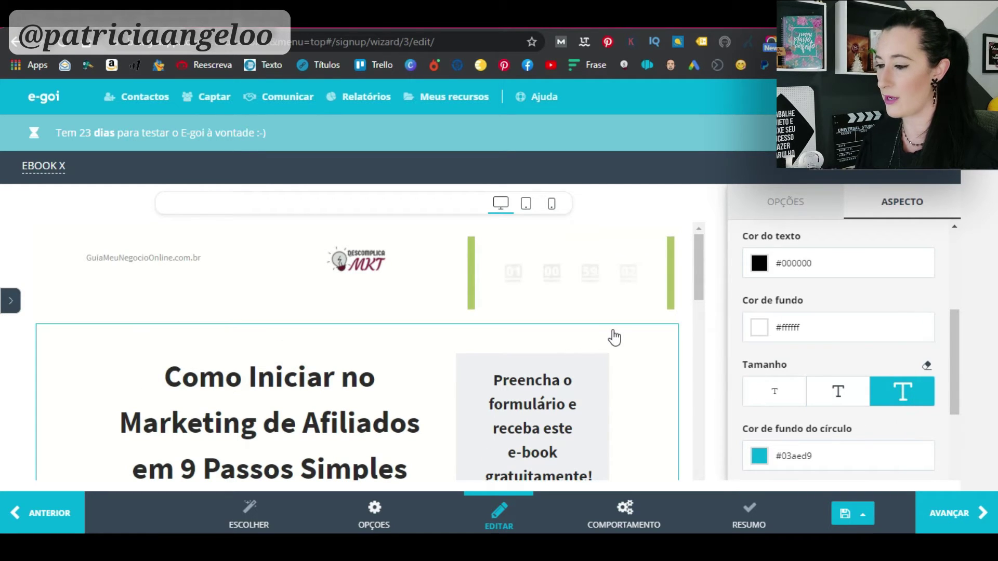
# Step: Move the countdown out of the header to the space beneath the signup form's Download button
pyautogui.scroll(2, 873, 410)
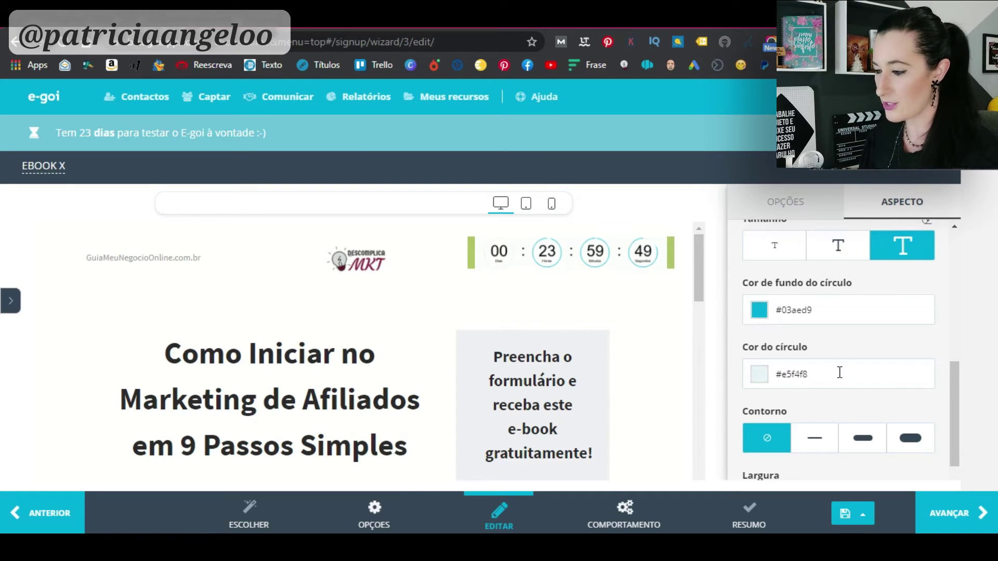
pyautogui.scroll(1, 839, 372)
pyautogui.scroll(-3, 839, 372)
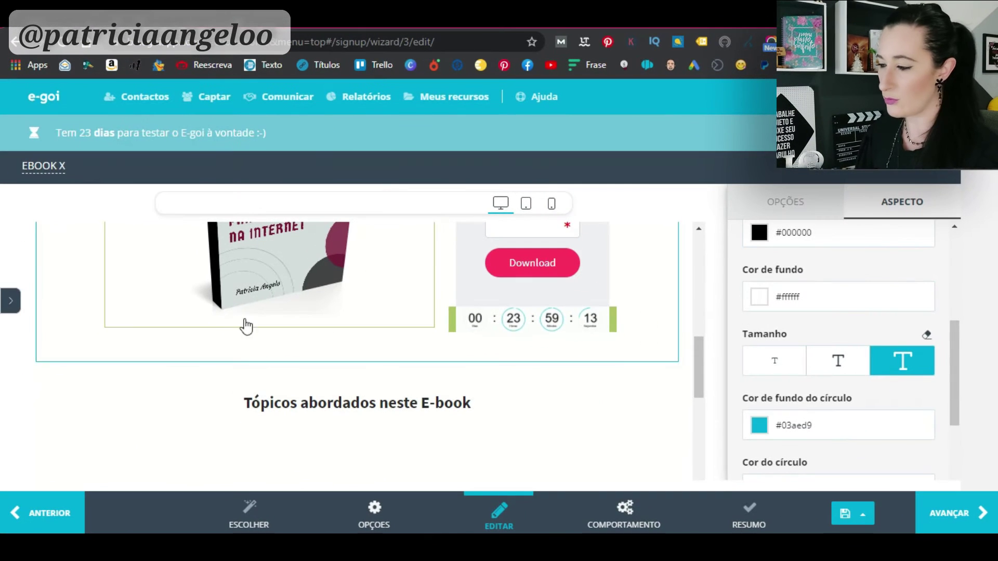
# Step: Replace the e-book cover image with a video widget beneath the heading "Como Iniciar no Marketing de Afiliados em 9 Passos Simples"
pyautogui.click(10, 304)
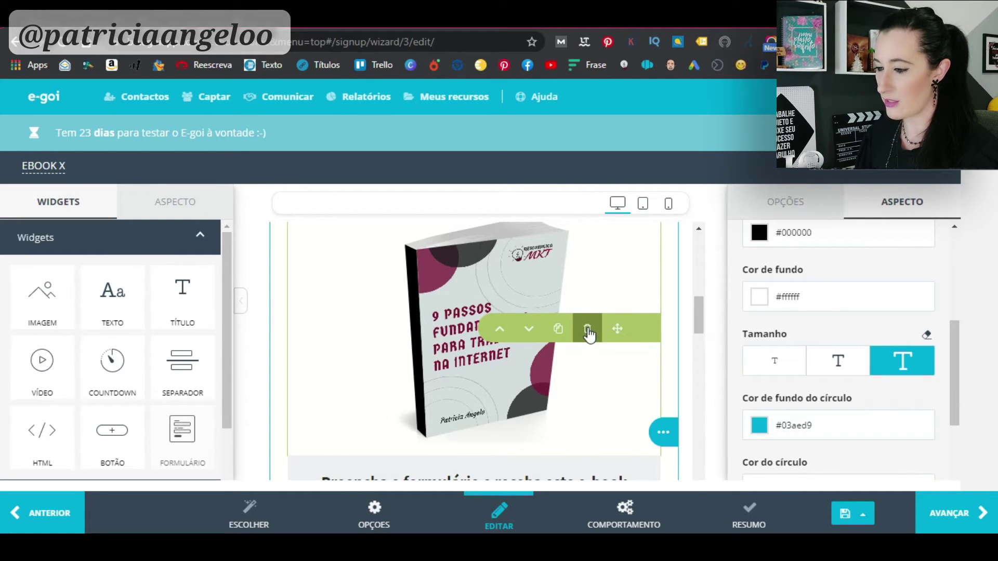
pyautogui.click(586, 328)
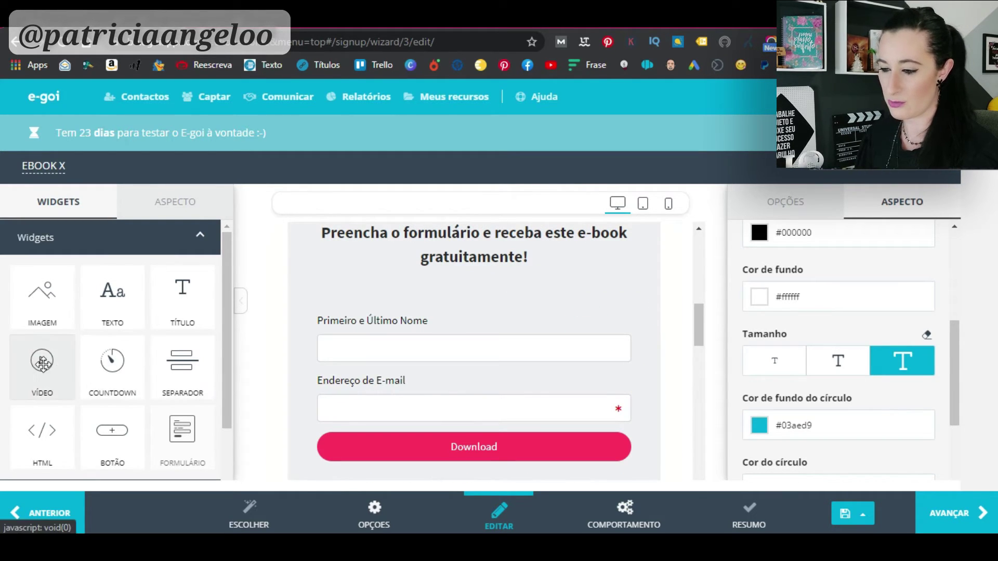
pyautogui.moveTo(42, 361); pyautogui.dragTo(471, 355)
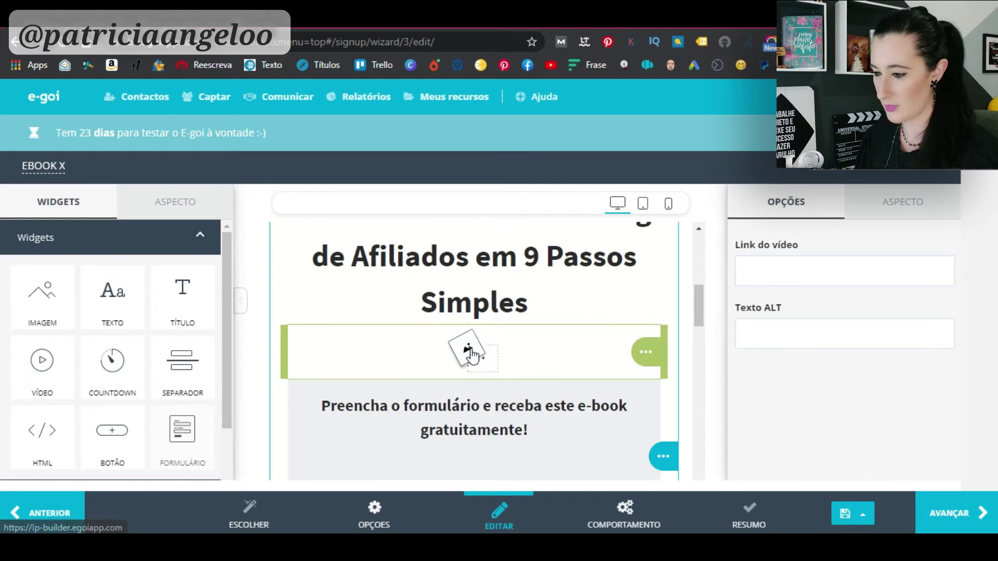
pyautogui.click(718, 331)
pyautogui.click(240, 300)
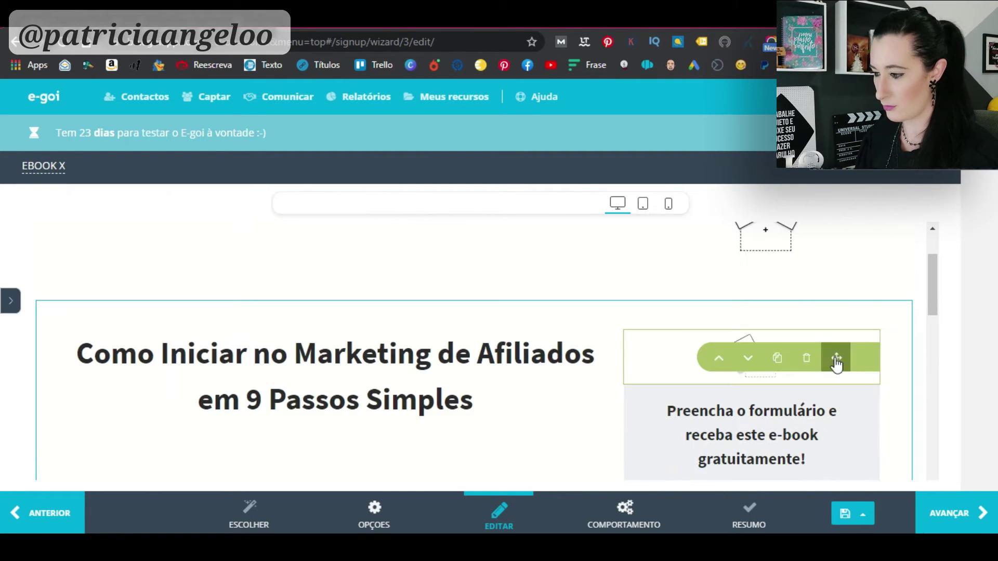
pyautogui.moveTo(841, 360); pyautogui.dragTo(368, 457)
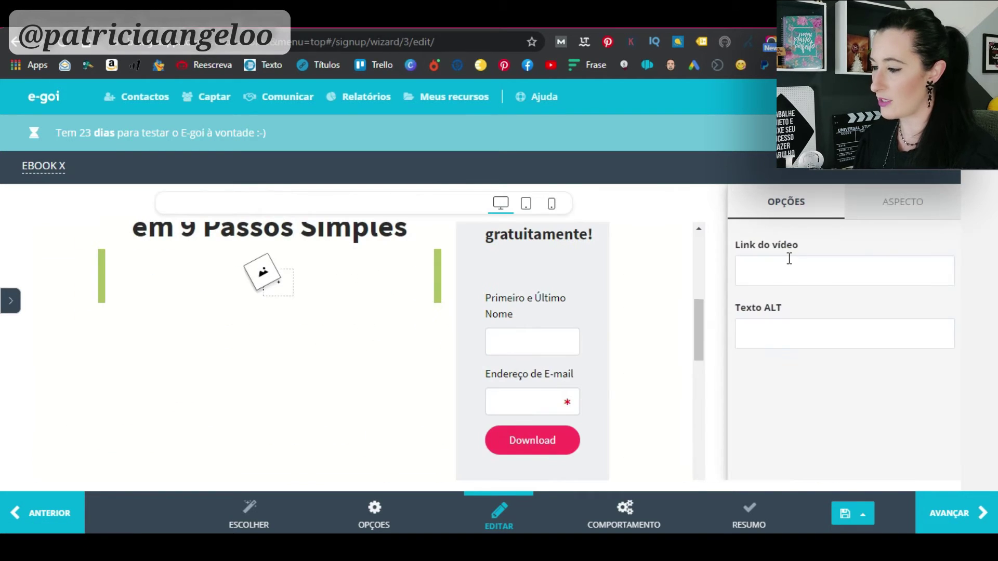
# Step: Switch to the YouTube channel's videos and copy the link of the first one, "Curso Grátis de Email Marketing - Configurando..."
pyautogui.click(789, 258)
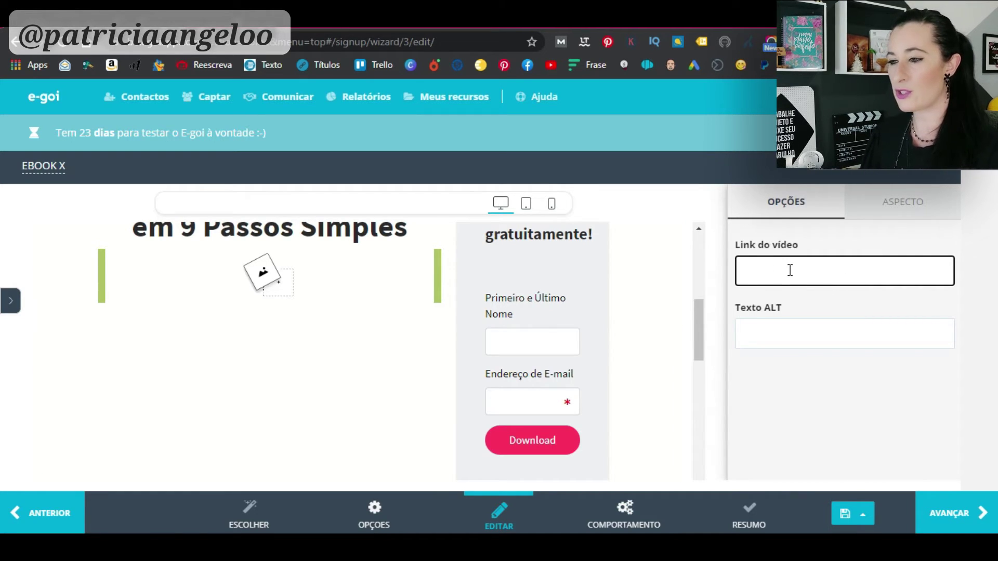
pyautogui.hotkey('ctrl', 't')
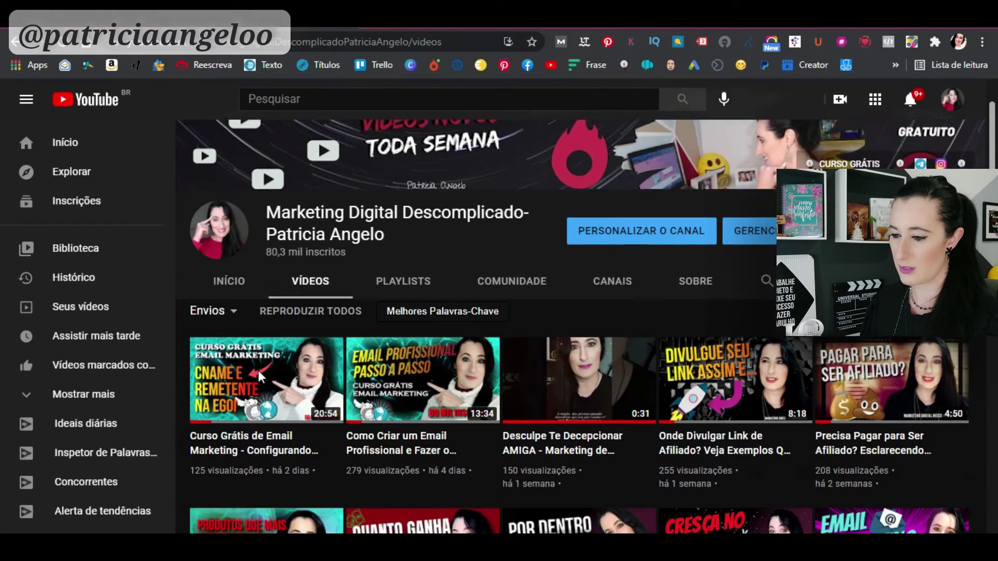
pyautogui.scroll(-2, 260, 376)
pyautogui.rightClick(271, 320)
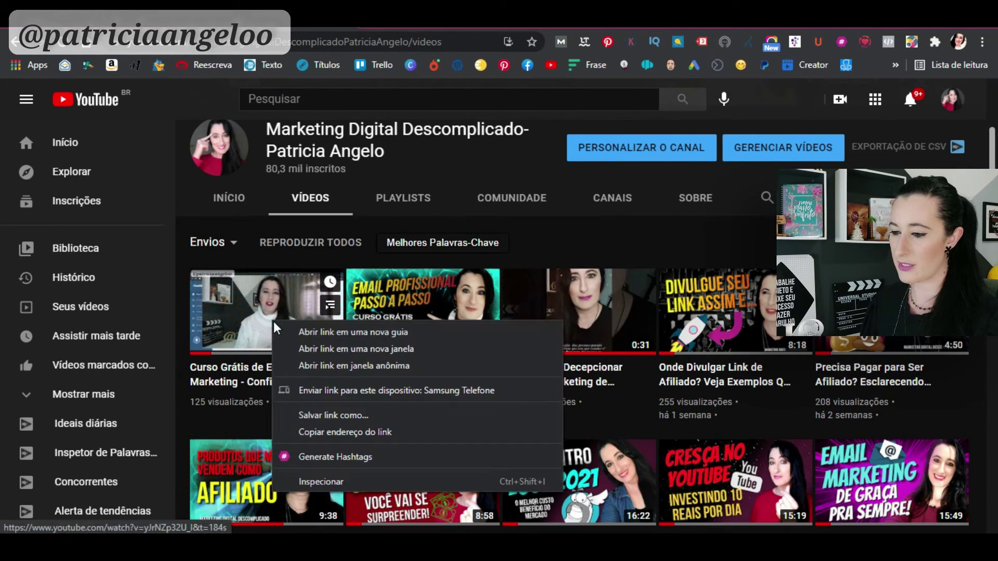
pyautogui.click(334, 431)
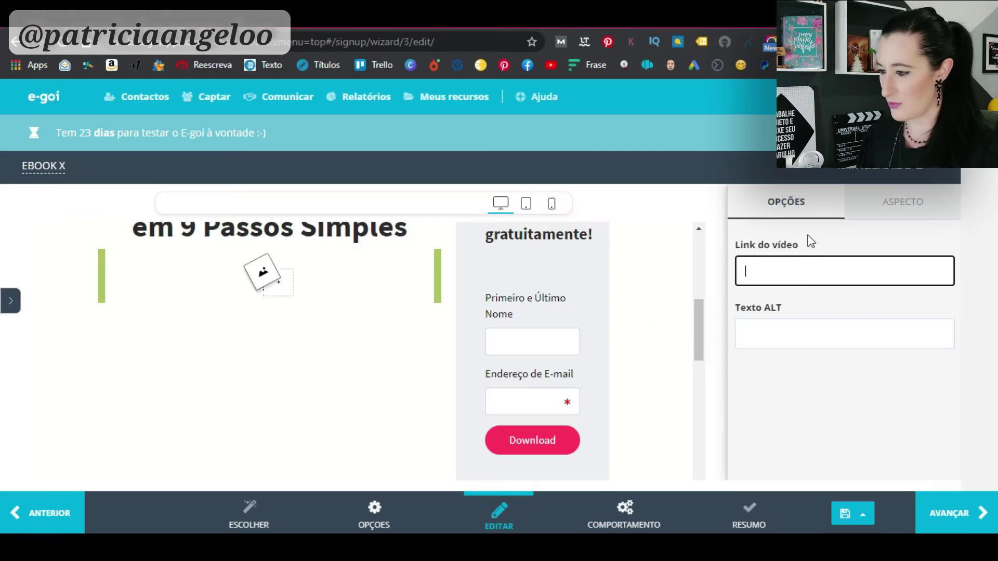
# Step: Return to E-goi, paste the copied YouTube address as the widget's video link and apply it to load the video
pyautogui.hotkey('ctrl', 'Tab')
pyautogui.rightClick(803, 272)
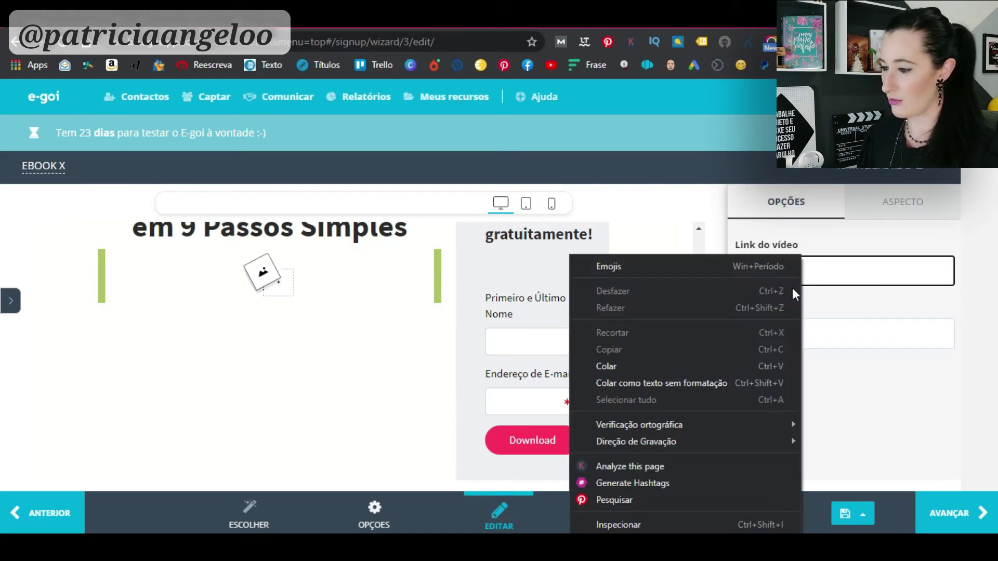
pyautogui.click(653, 365)
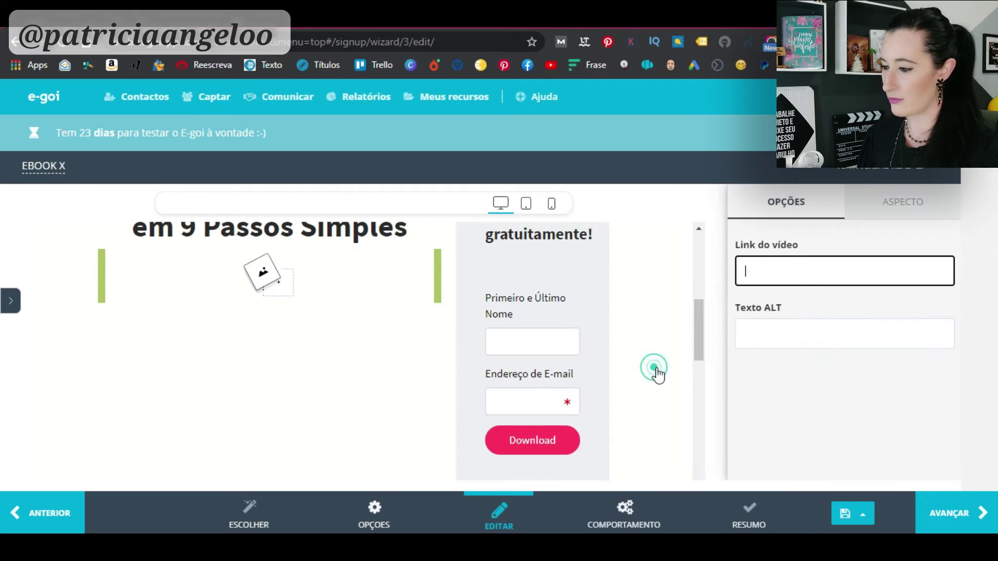
pyautogui.click(841, 303)
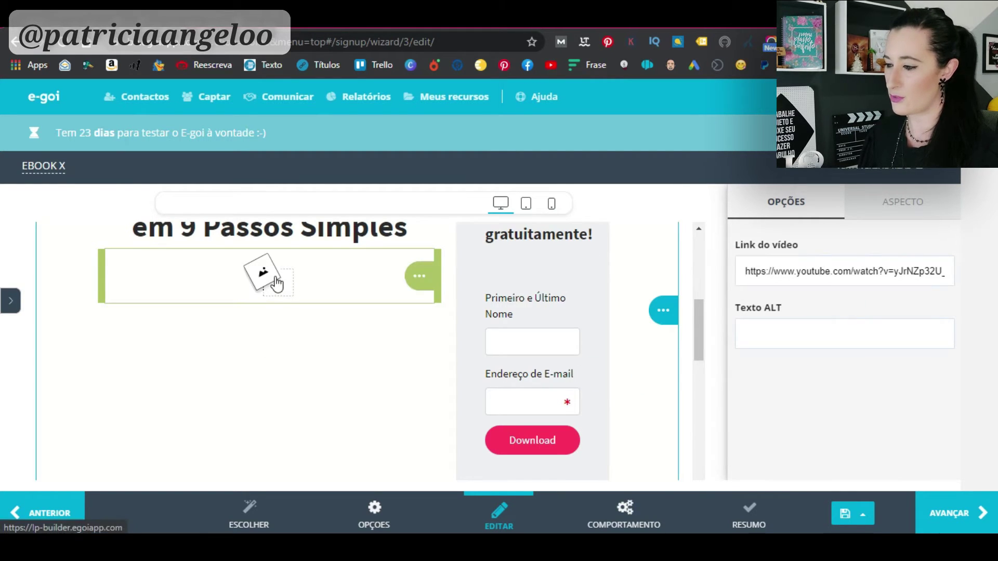
pyautogui.click(834, 273)
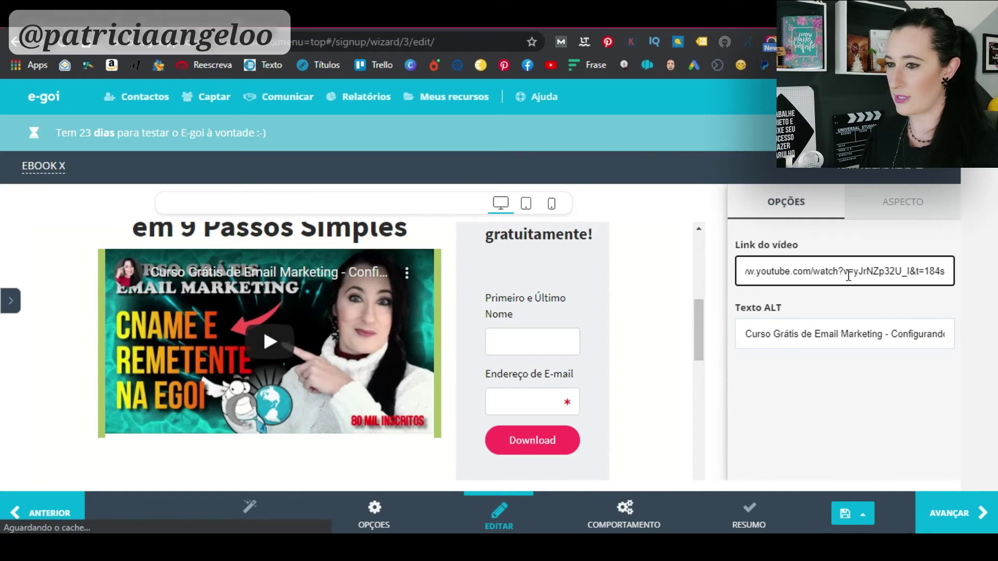
pyautogui.click(751, 271)
pyautogui.click(781, 308)
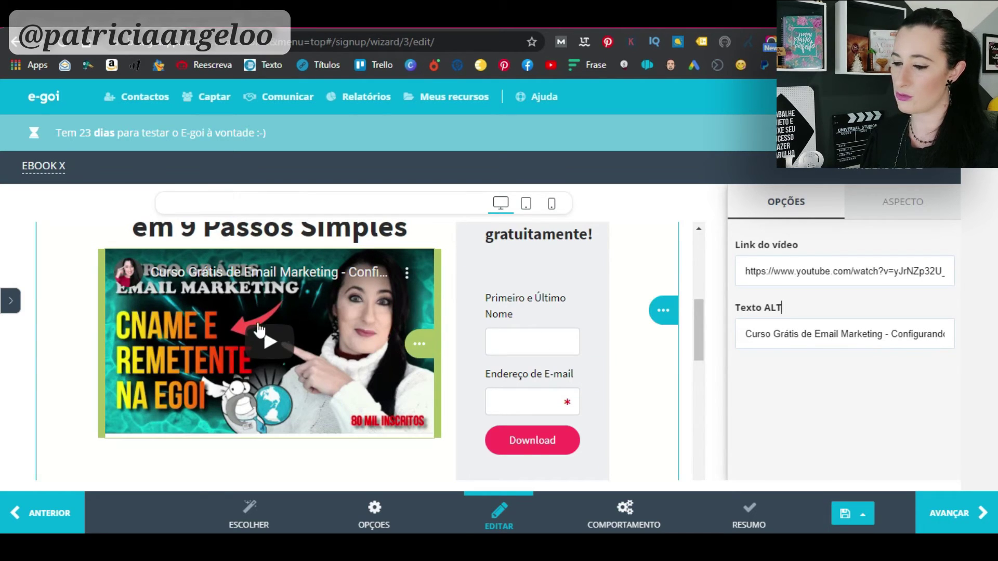
# Step: Examine the video's outline, width and alignment options, and expand its widget width and spacing settings
pyautogui.click(896, 208)
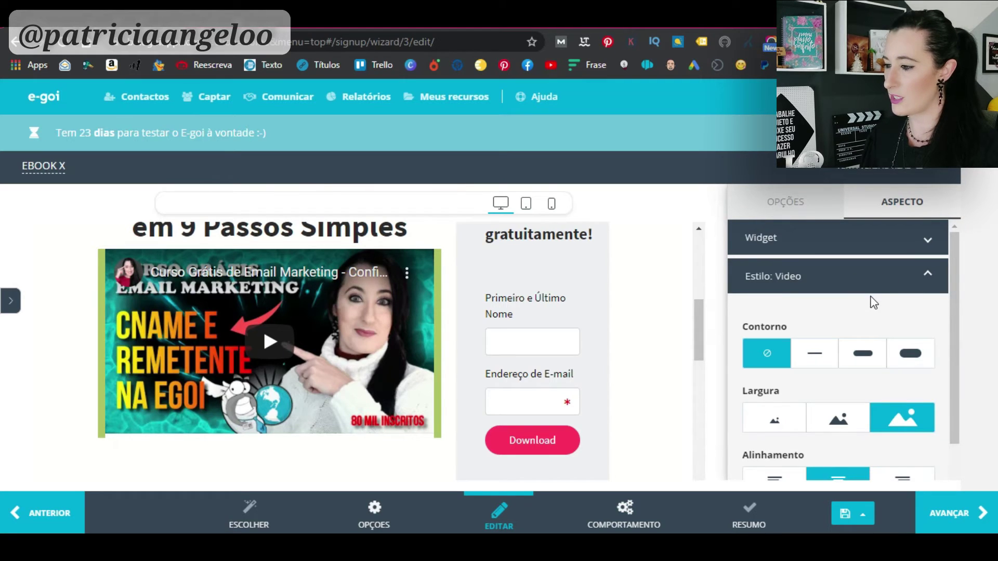
pyautogui.scroll(-2, 868, 296)
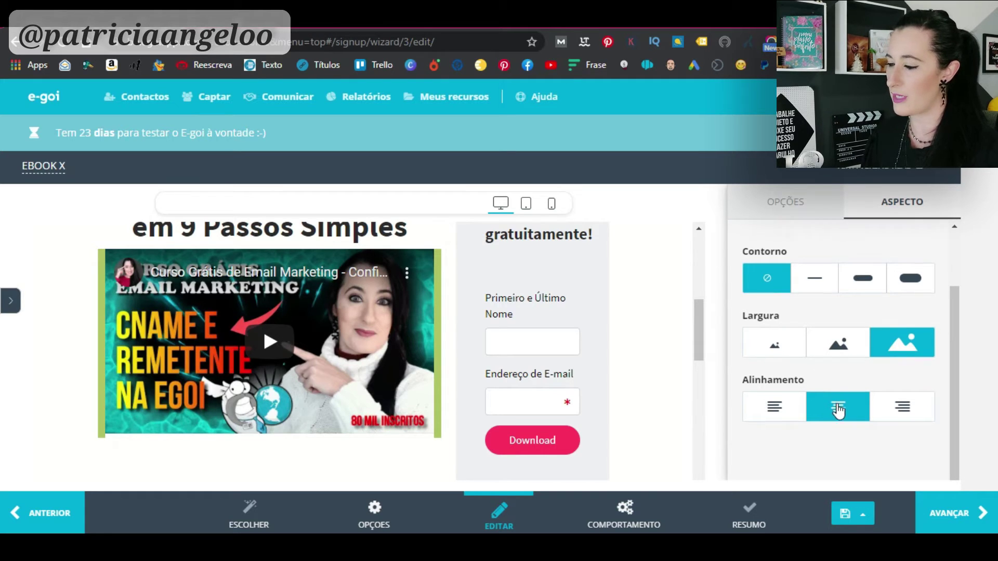
pyautogui.scroll(2, 837, 403)
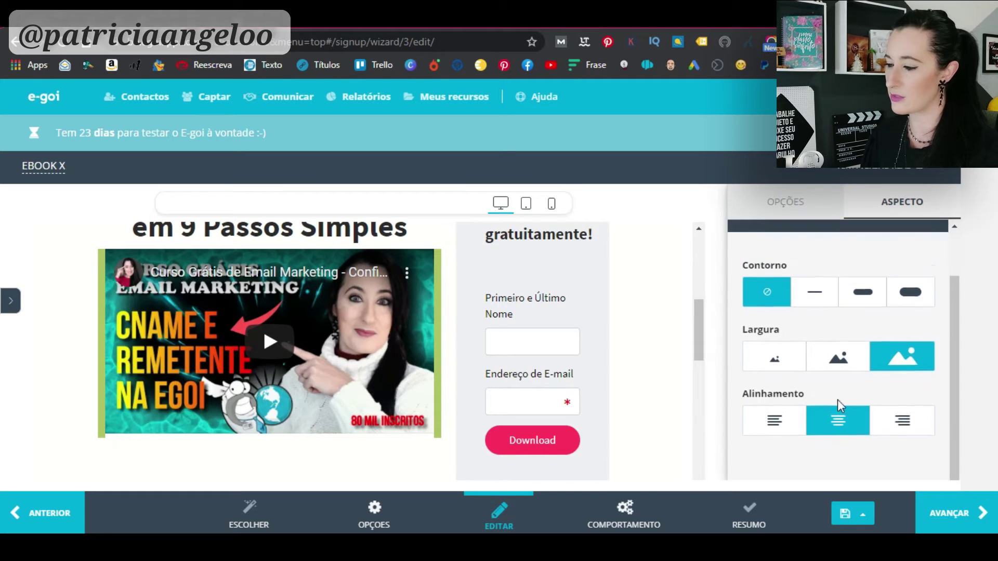
pyautogui.click(844, 239)
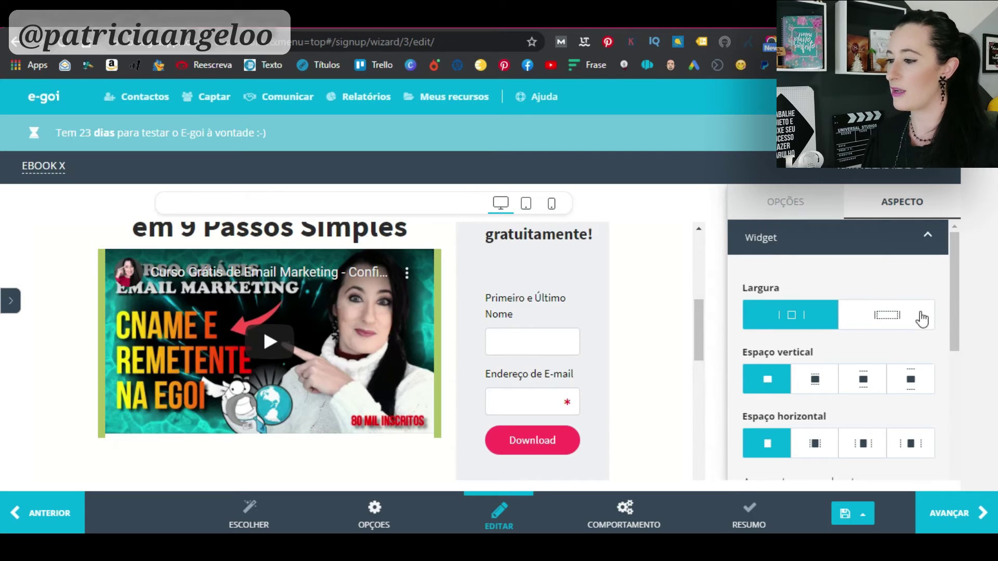
# Step: Set the video widget's width to the full-width option, close its settings and check the result on the page
pyautogui.click(889, 314)
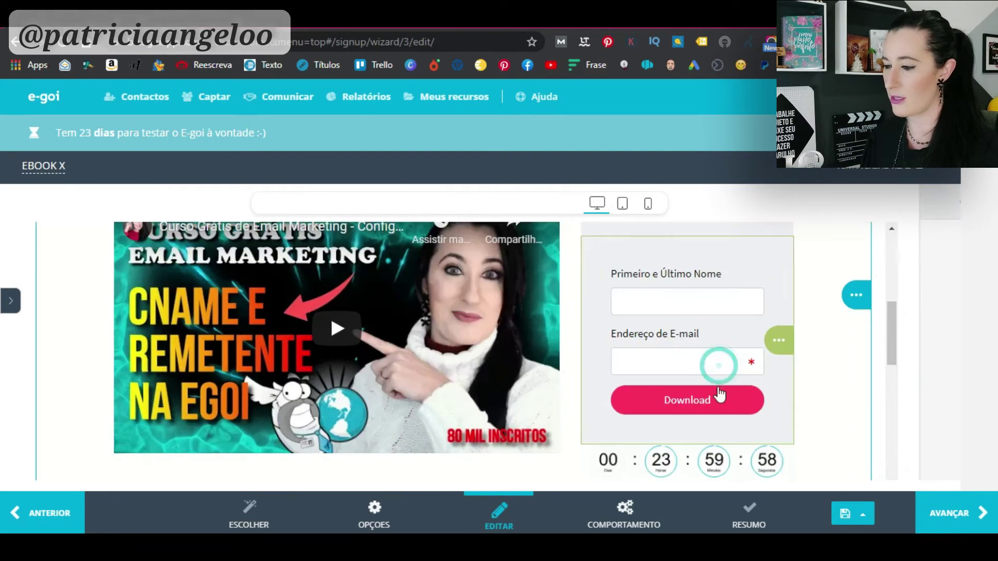
pyautogui.click(717, 370)
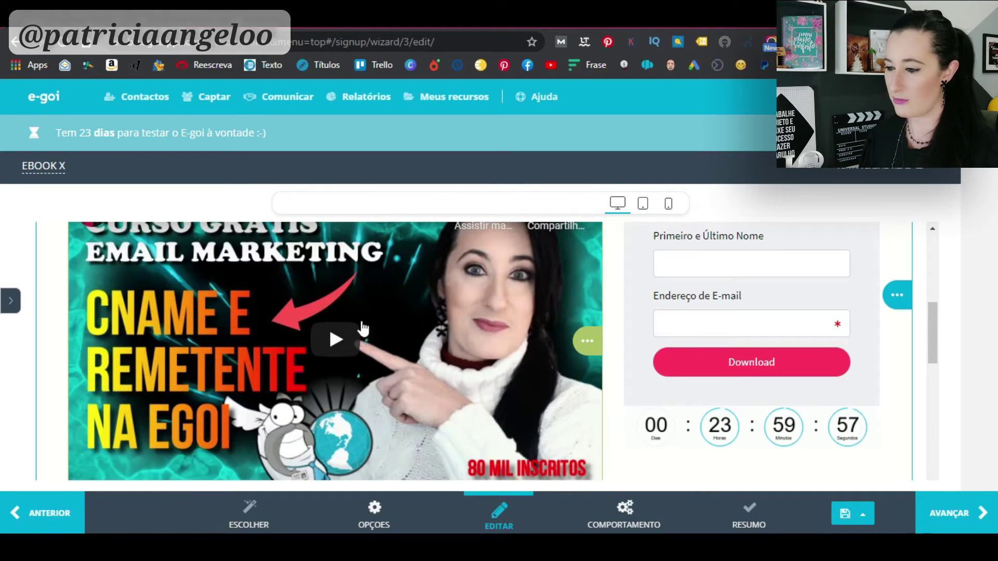
pyautogui.scroll(-2, 326, 329)
pyautogui.scroll(-2, 326, 328)
pyautogui.scroll(4, 323, 329)
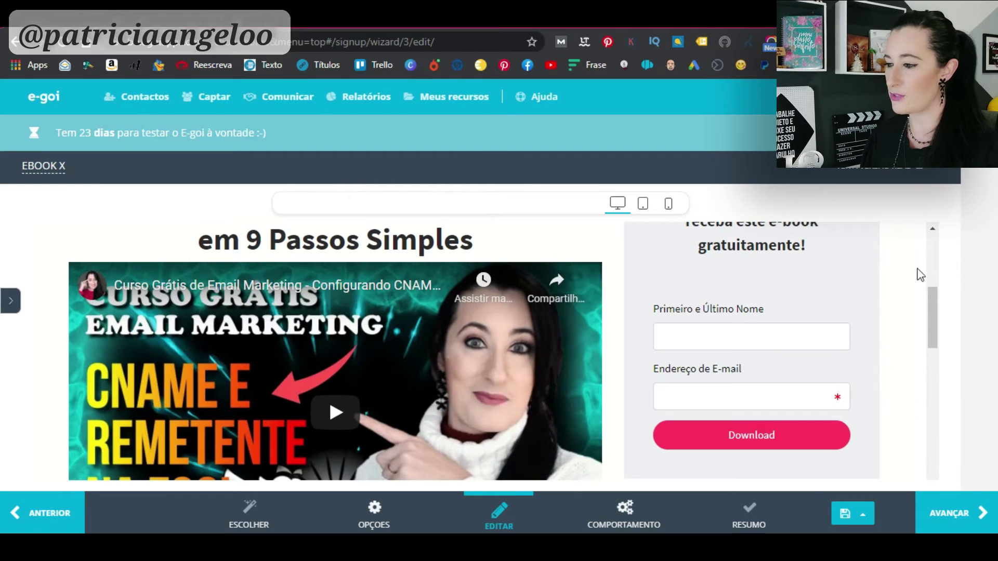
# Step: Set the video widget's vertical and horizontal spacing to the third option each, and expand its video style settings
pyautogui.click(407, 363)
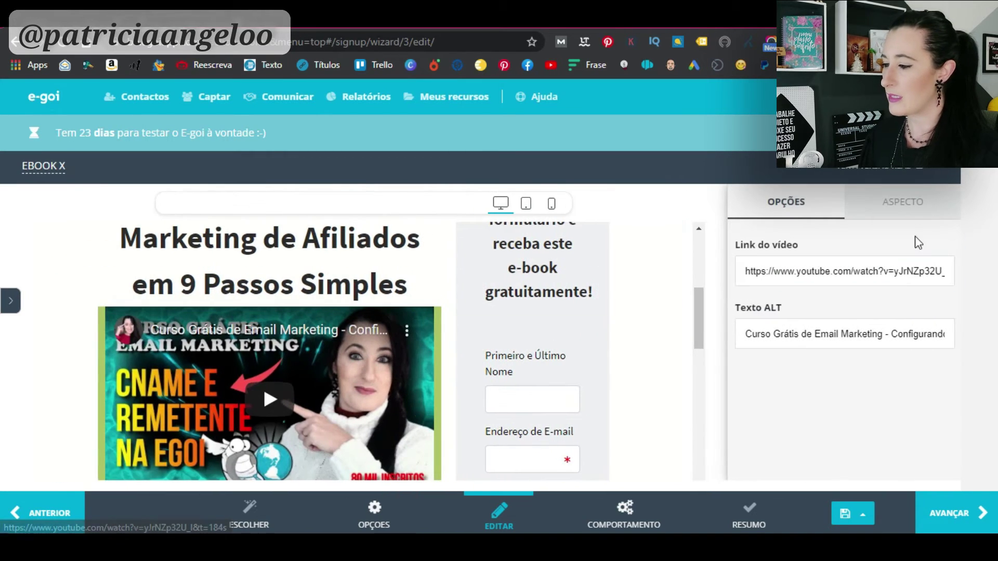
pyautogui.click(918, 211)
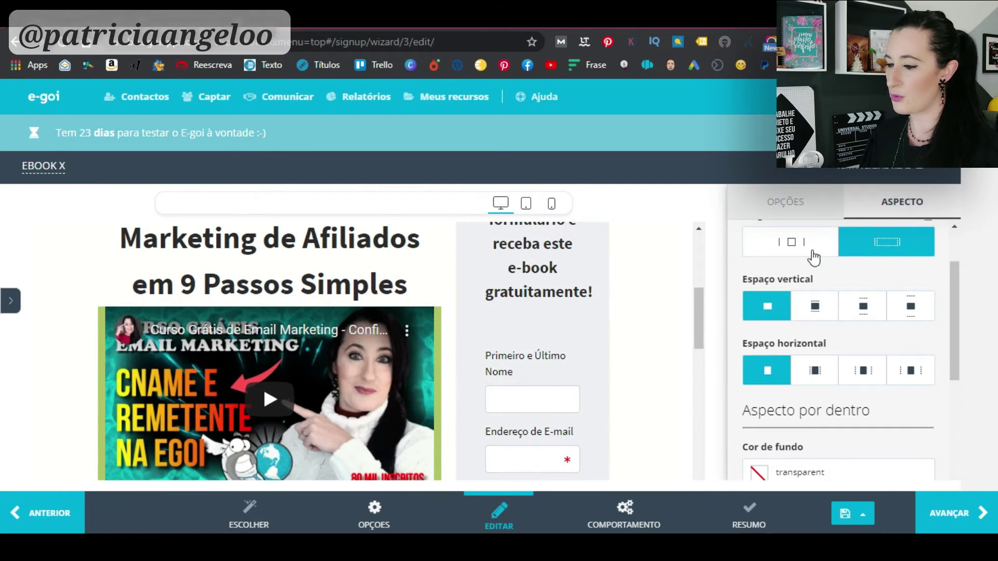
pyautogui.click(817, 307)
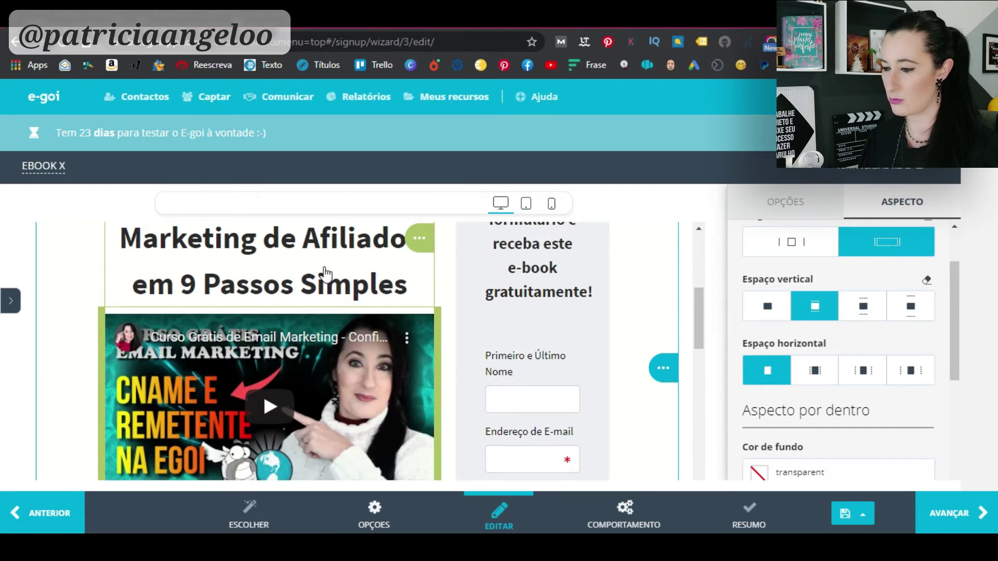
pyautogui.click(863, 307)
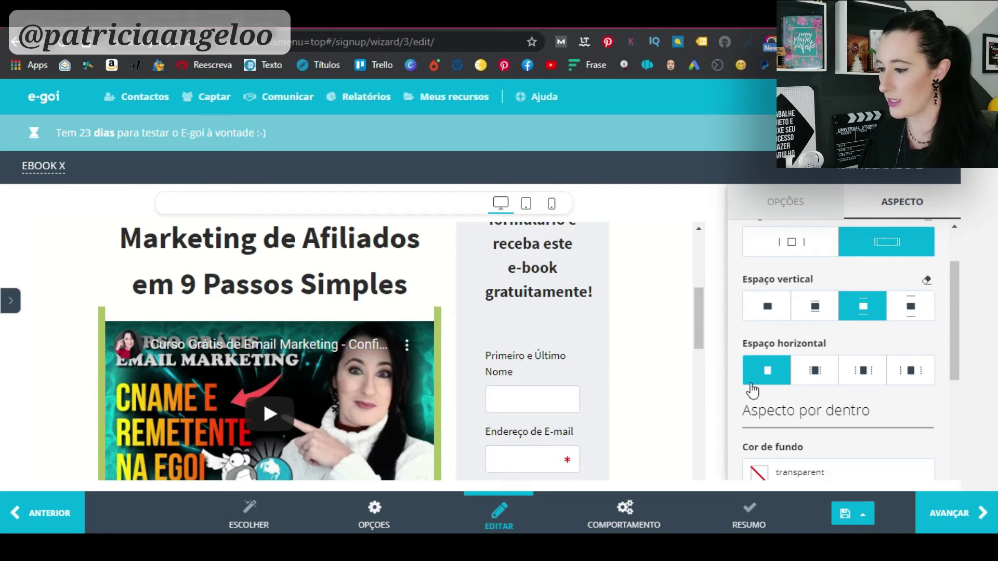
pyautogui.click(866, 375)
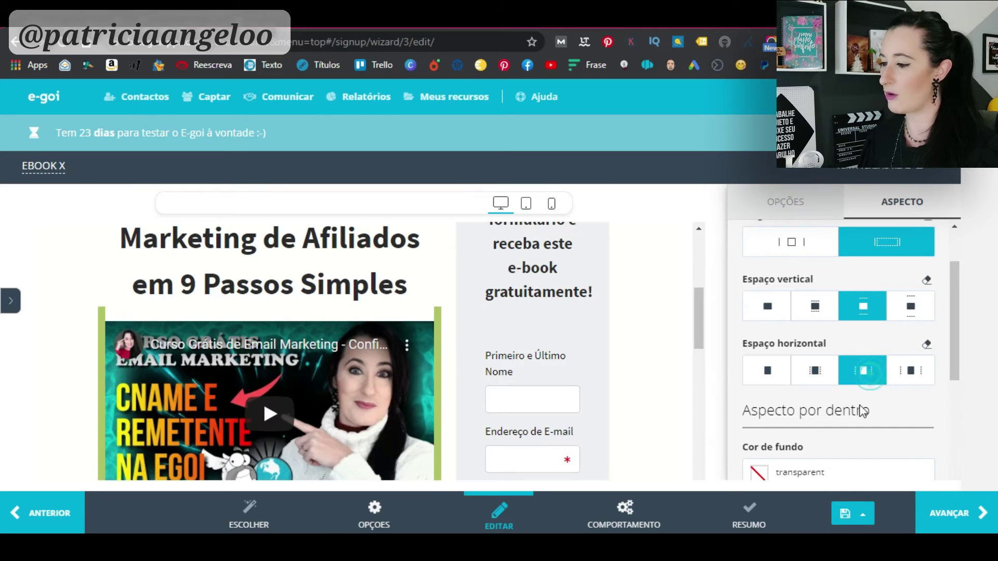
pyautogui.scroll(-2, 804, 416)
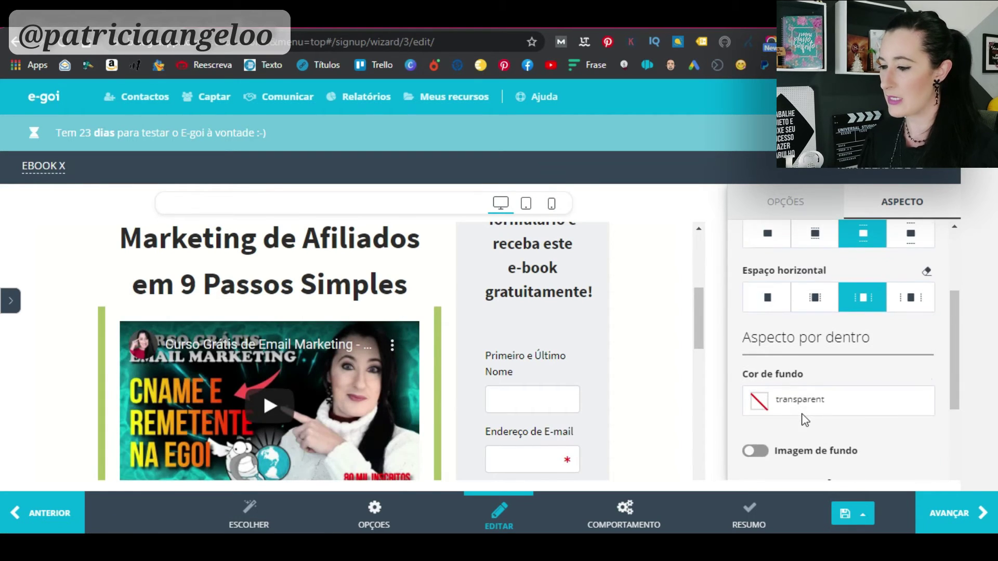
pyautogui.scroll(-2, 805, 420)
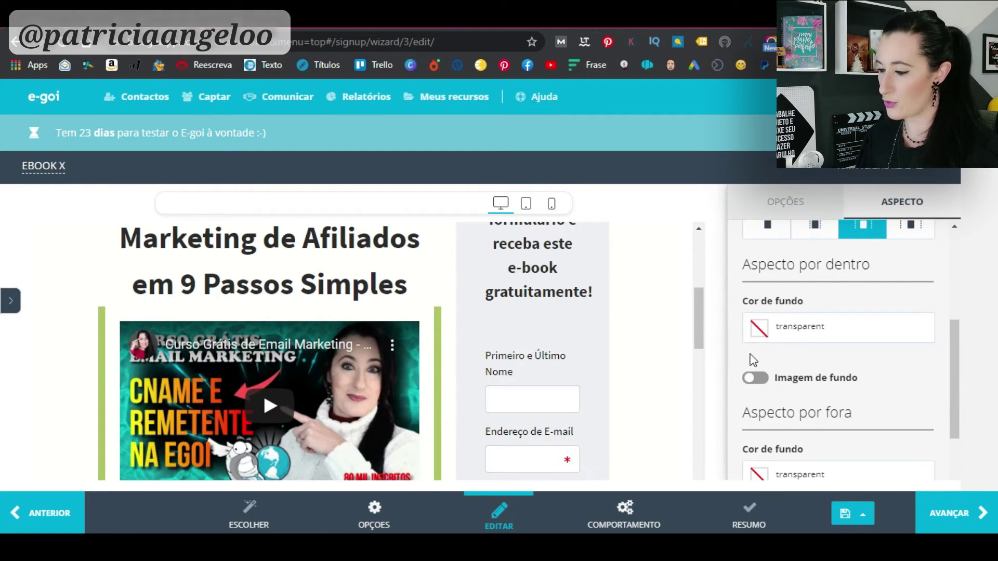
pyautogui.scroll(-4, 801, 409)
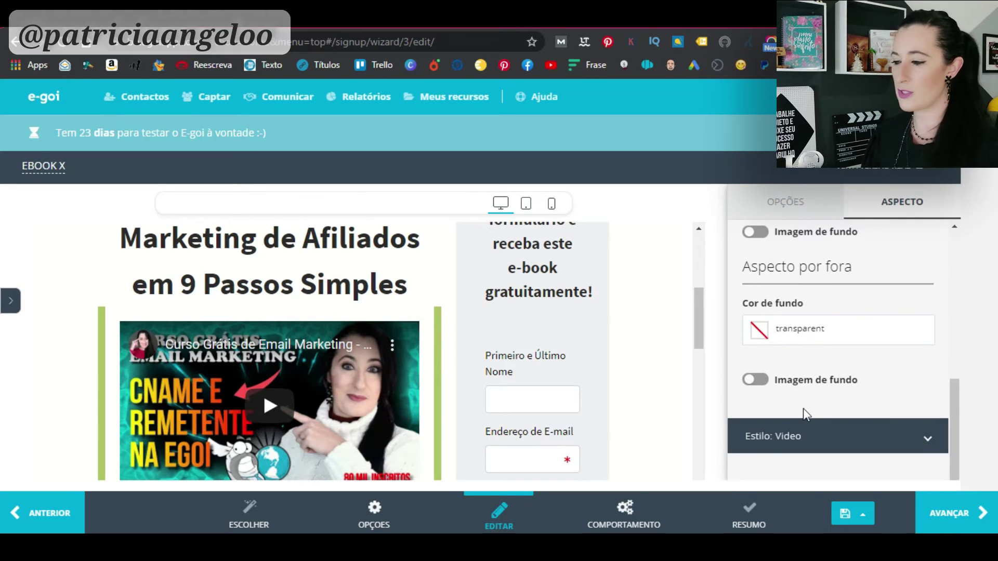
pyautogui.click(836, 441)
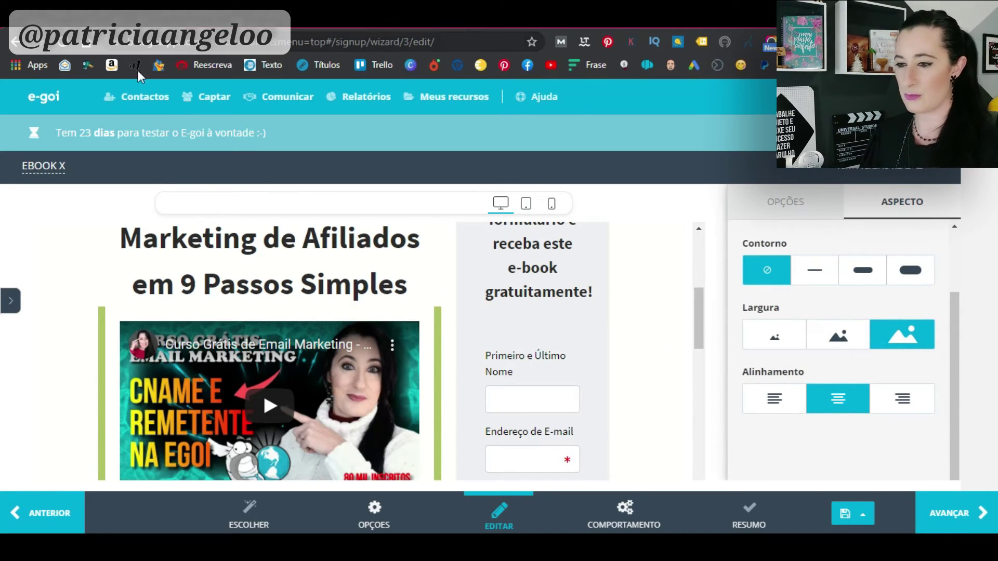
# Step: Show the widget library and examine the basic widgets available alongside the page's heading and video
pyautogui.click(10, 300)
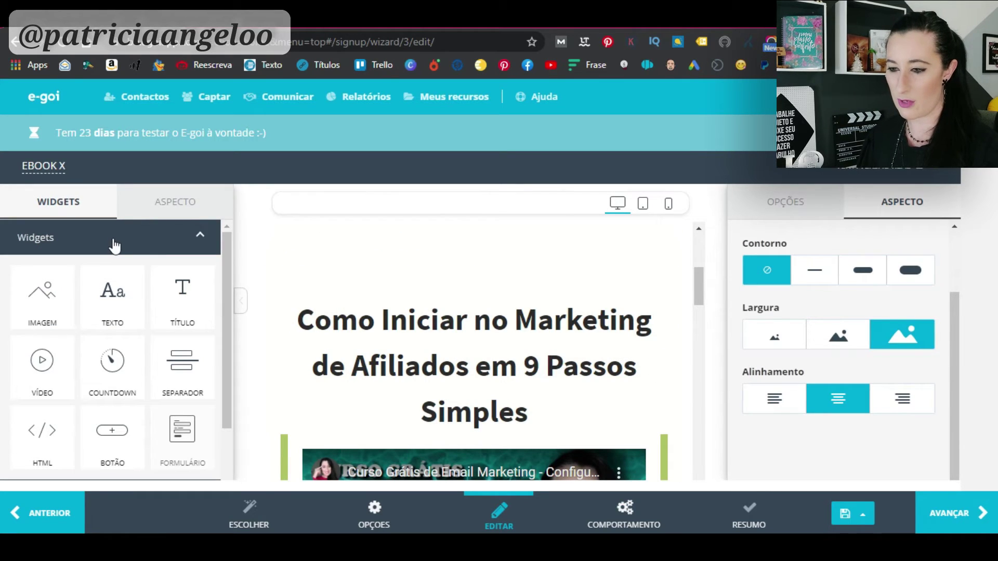
pyautogui.scroll(-2, 123, 259)
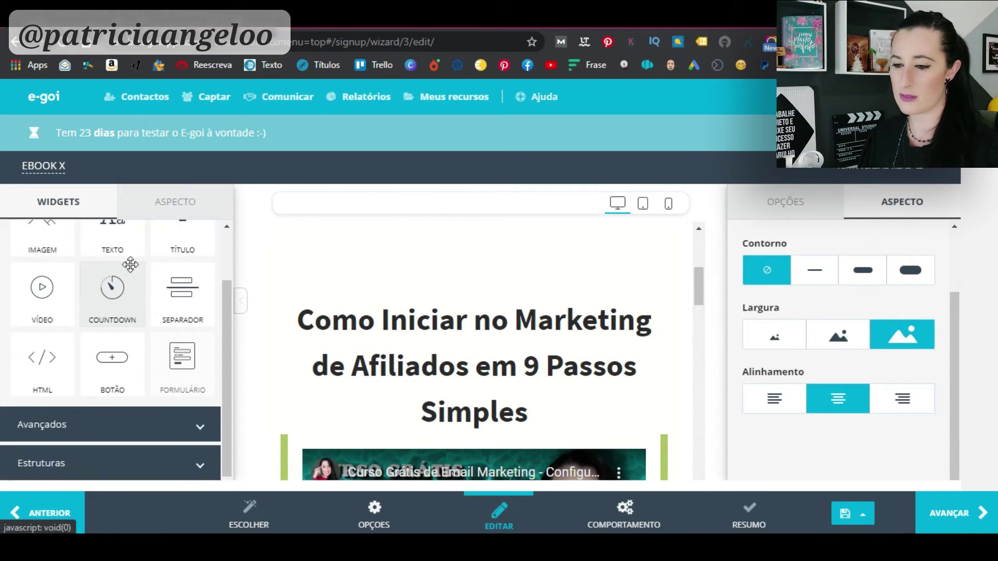
pyautogui.scroll(2, 127, 270)
pyautogui.scroll(-2, 116, 355)
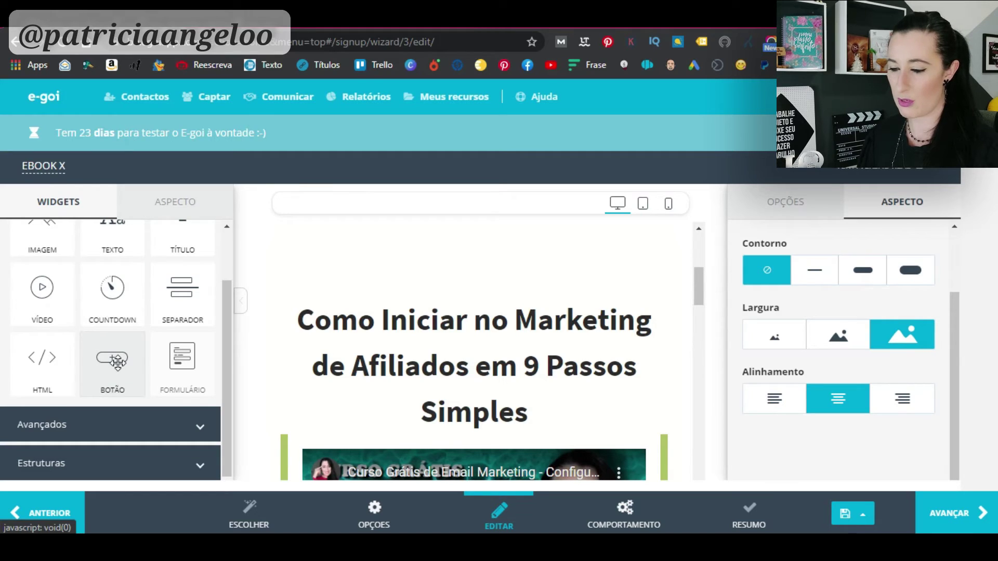
pyautogui.moveTo(118, 363); pyautogui.dragTo(176, 296)
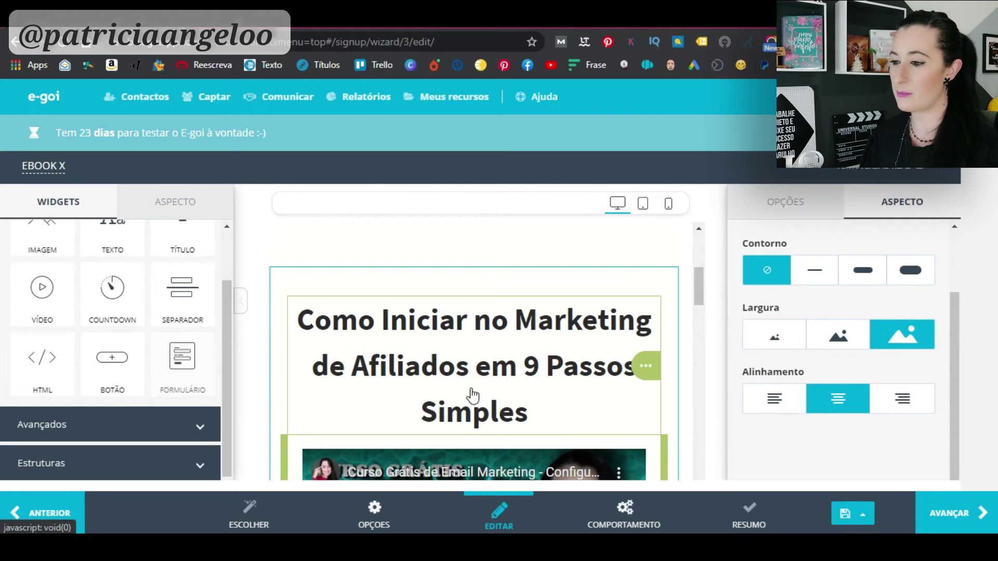
pyautogui.scroll(-3, 468, 395)
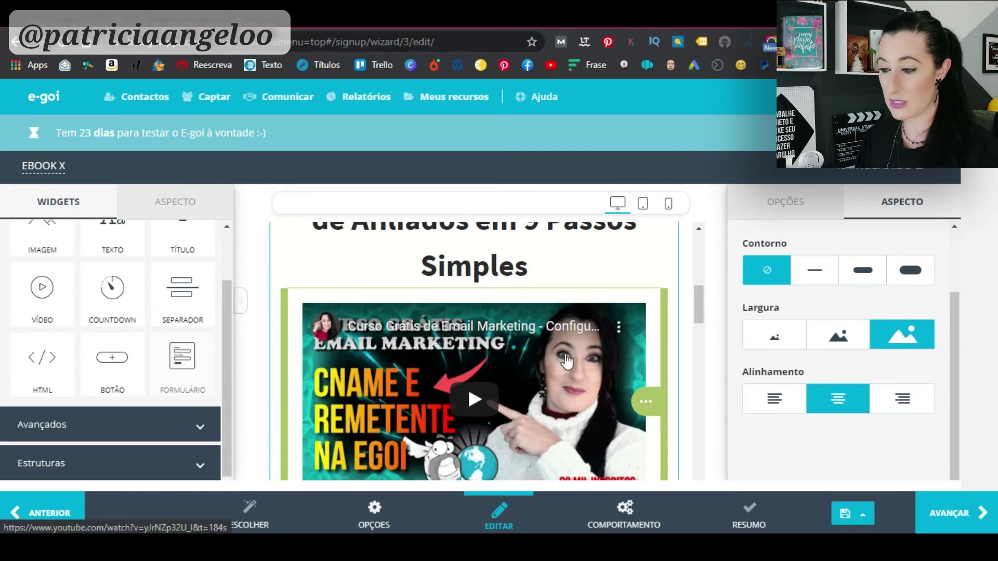
pyautogui.scroll(-5, 564, 362)
pyautogui.scroll(5, 563, 363)
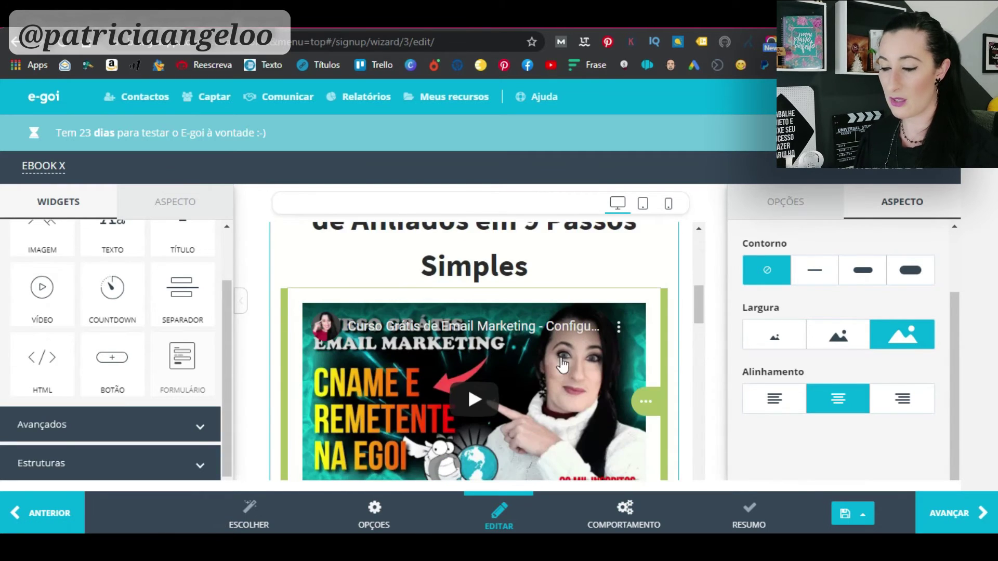
pyautogui.scroll(3, 563, 365)
# Step: Place an HTML widget between the heading and the video, and delete it again
pyautogui.moveTo(45, 361); pyautogui.dragTo(502, 366)
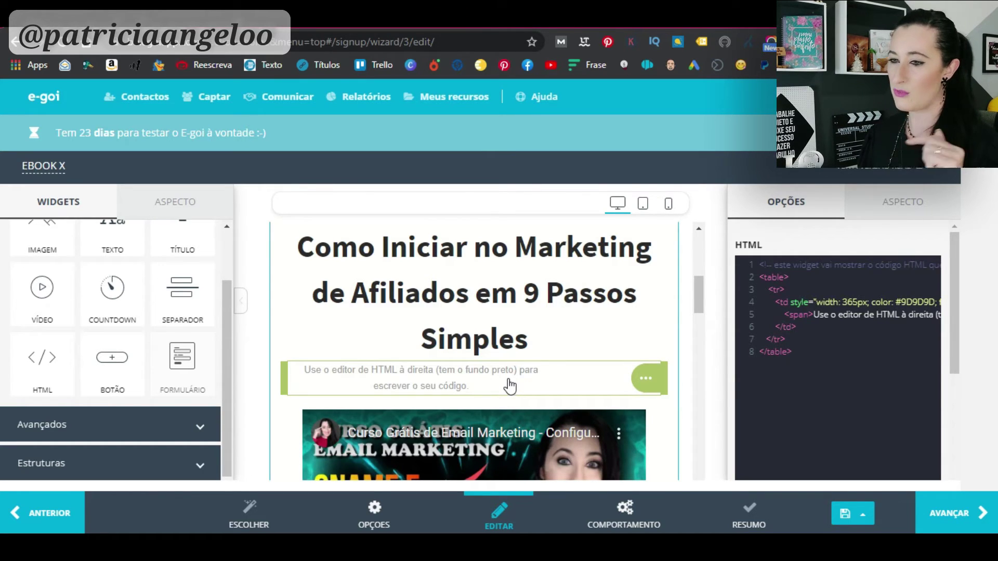
pyautogui.click(645, 378)
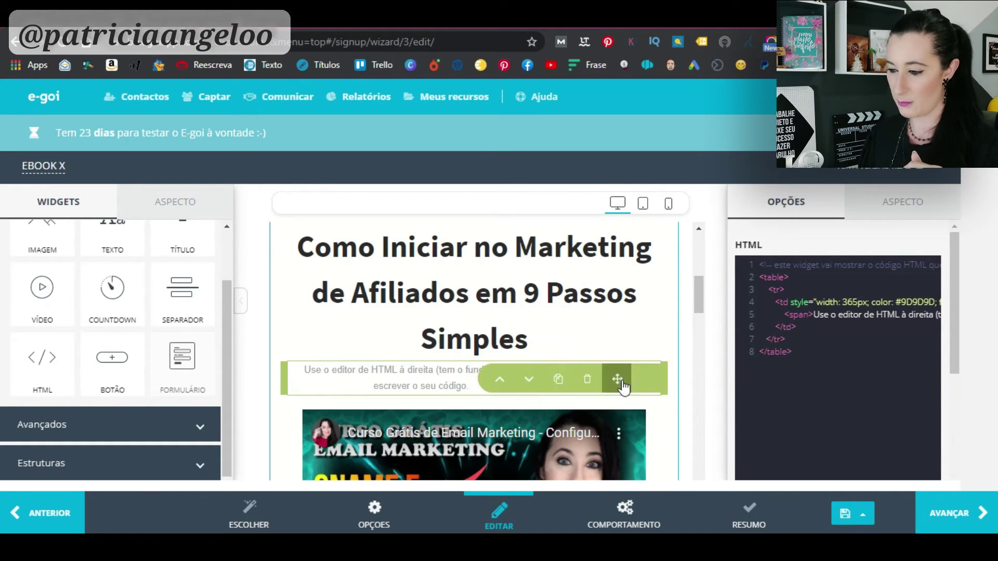
pyautogui.click(556, 379)
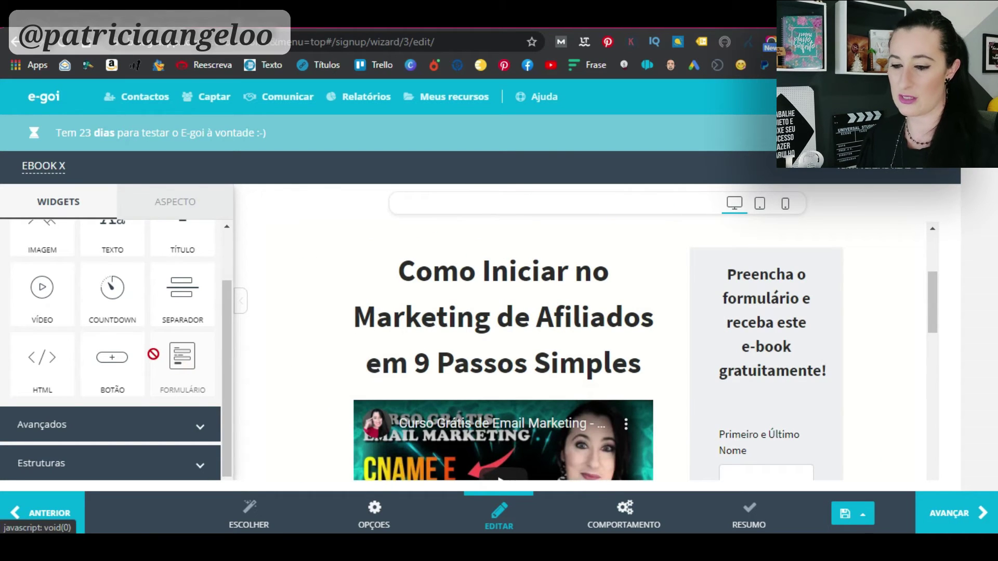
# Step: Add a Redes Sociais widget above the heading and look through its network choices, text and link settings
pyautogui.scroll(-2, 152, 358)
pyautogui.click(164, 383)
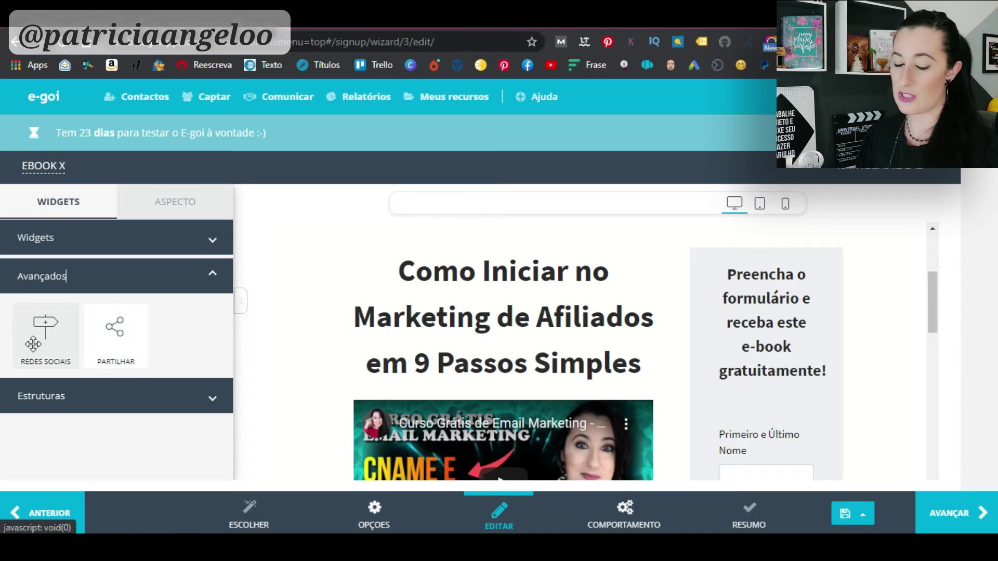
pyautogui.moveTo(48, 337); pyautogui.dragTo(583, 244)
pyautogui.scroll(5, 577, 299)
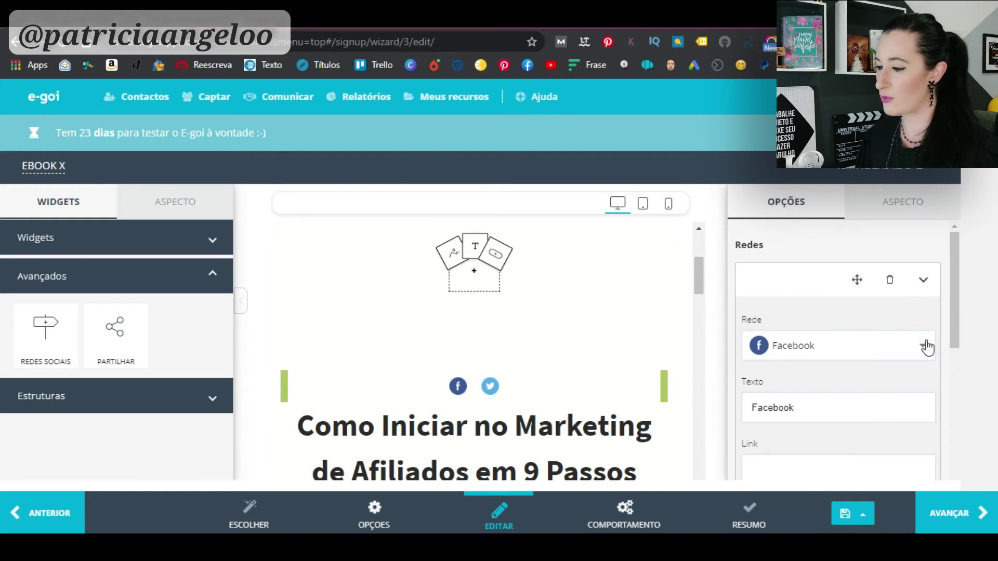
pyautogui.scroll(-2, 820, 398)
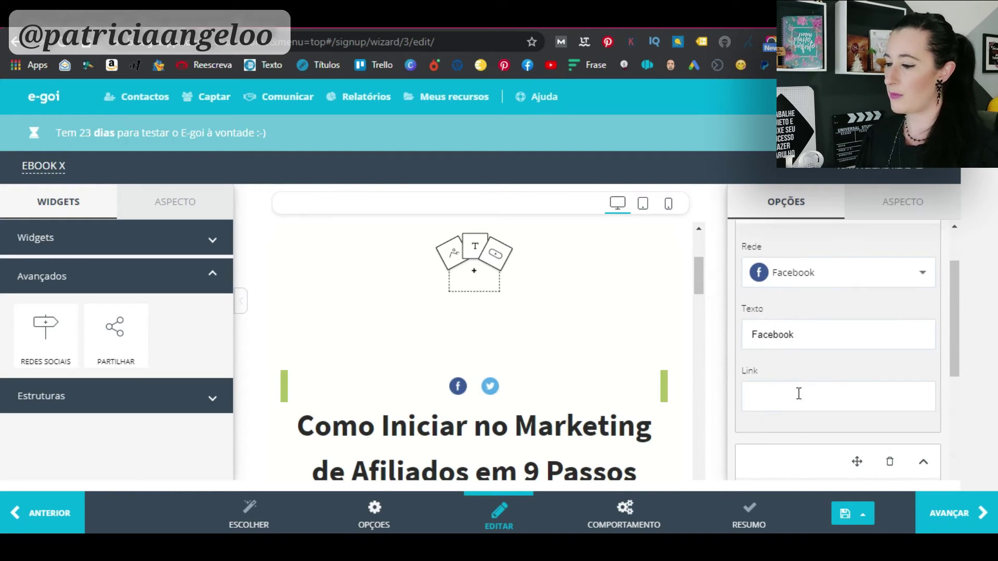
pyautogui.click(914, 276)
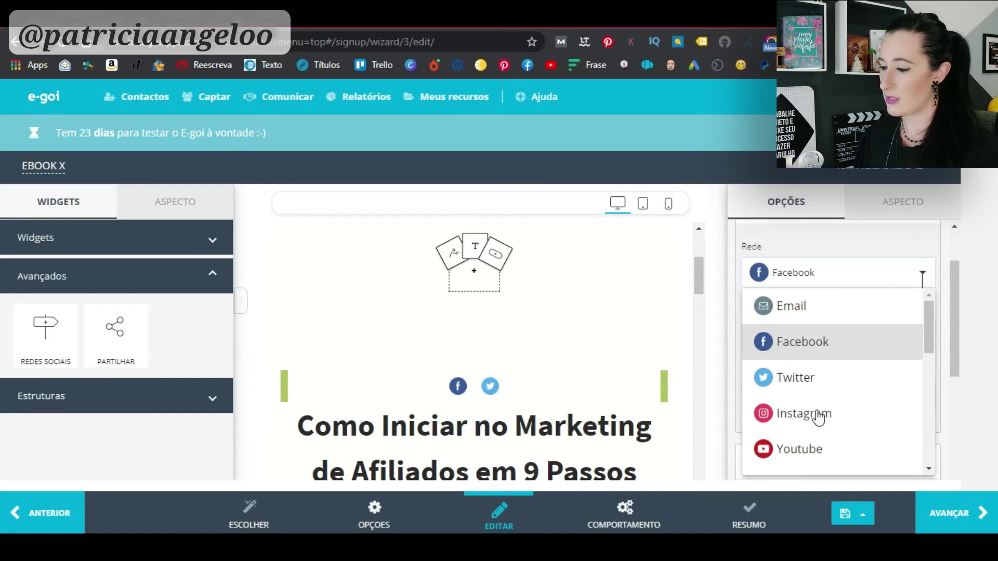
pyautogui.click(916, 270)
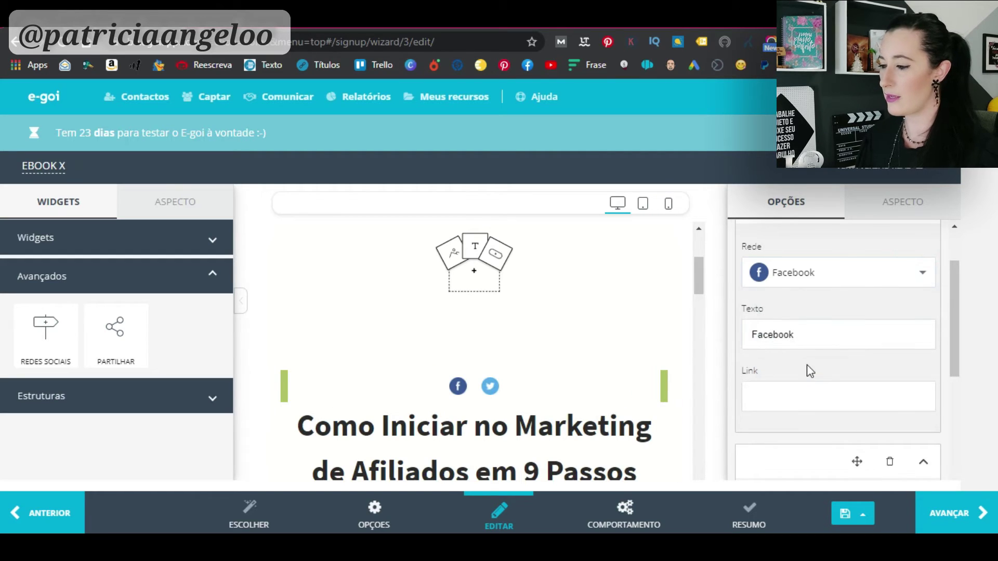
pyautogui.scroll(-5, 811, 374)
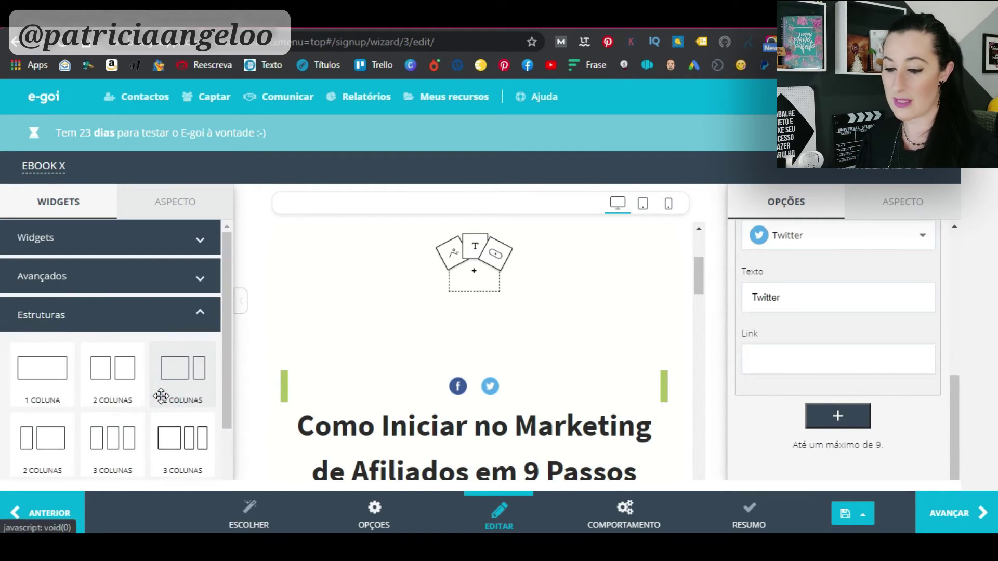
# Step: Collapse the Estruturas group and delete the Redes Sociais widget above the heading
pyautogui.click(193, 314)
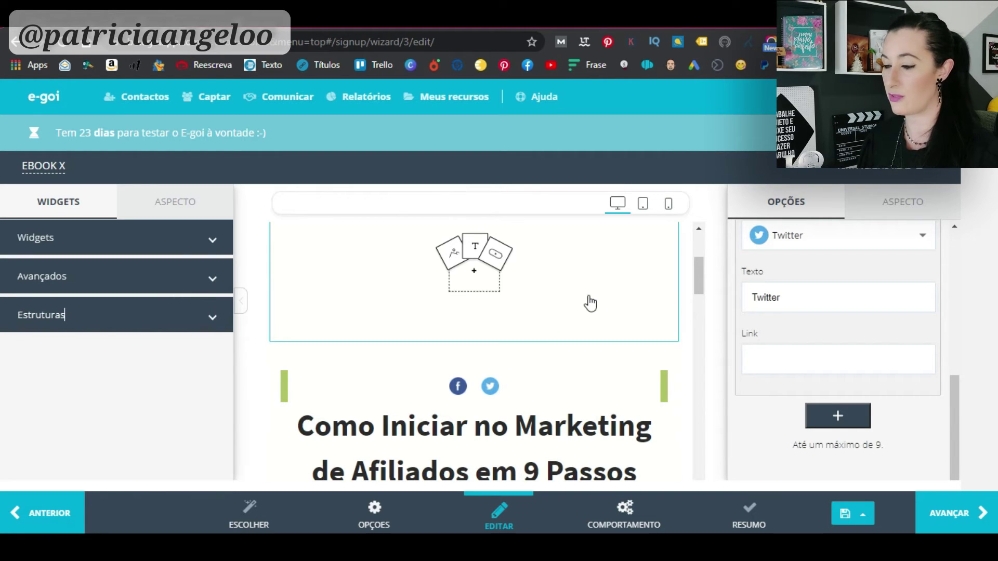
pyautogui.moveTo(646, 396)
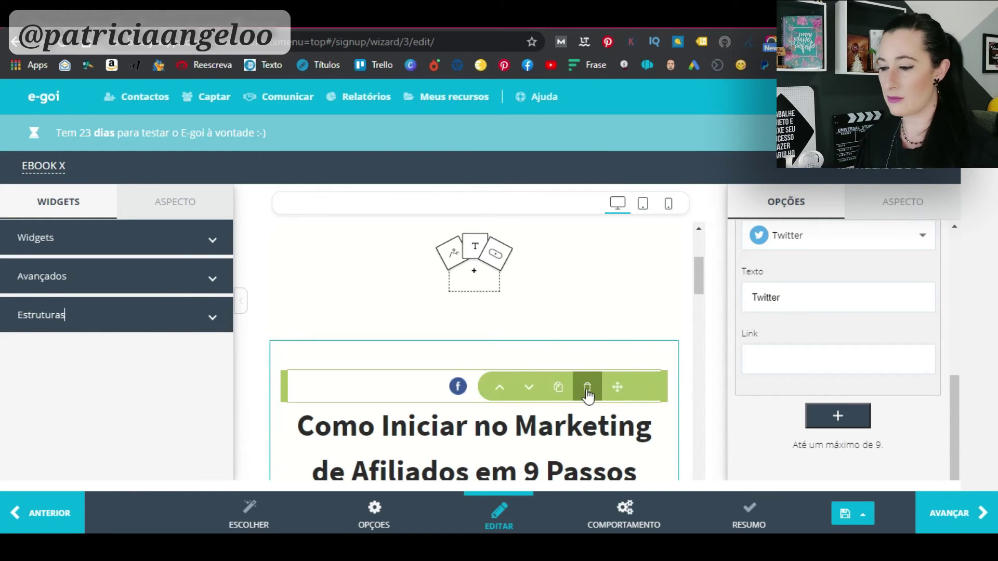
pyautogui.click(587, 394)
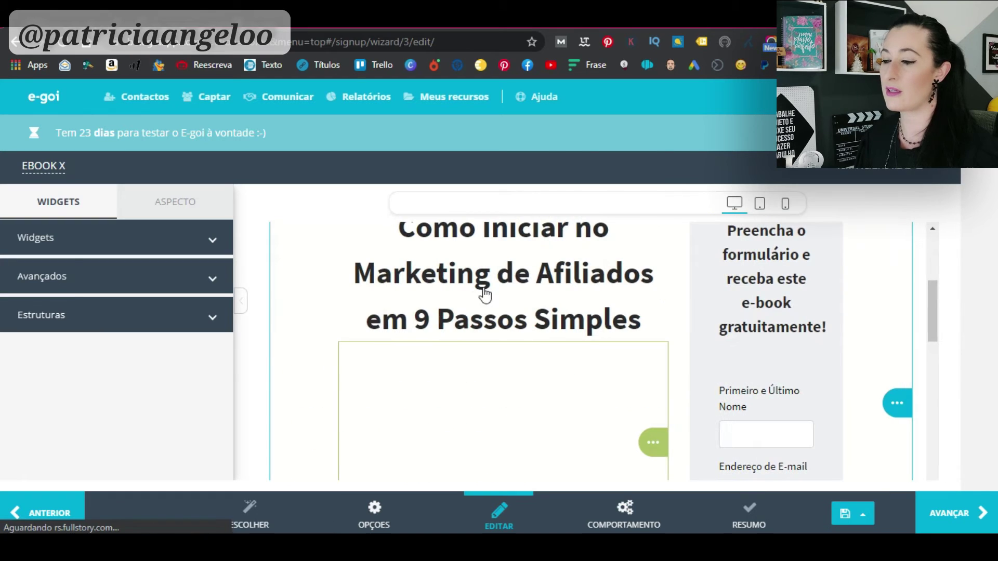
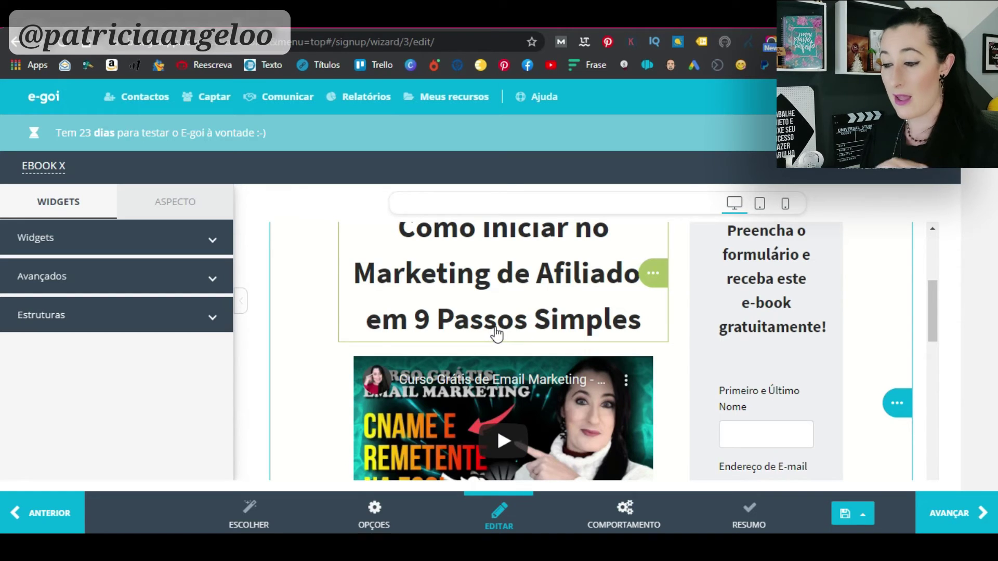
# Step: Delete the header section containing the site address and the Descomplica MKT logo
pyautogui.scroll(5, 496, 333)
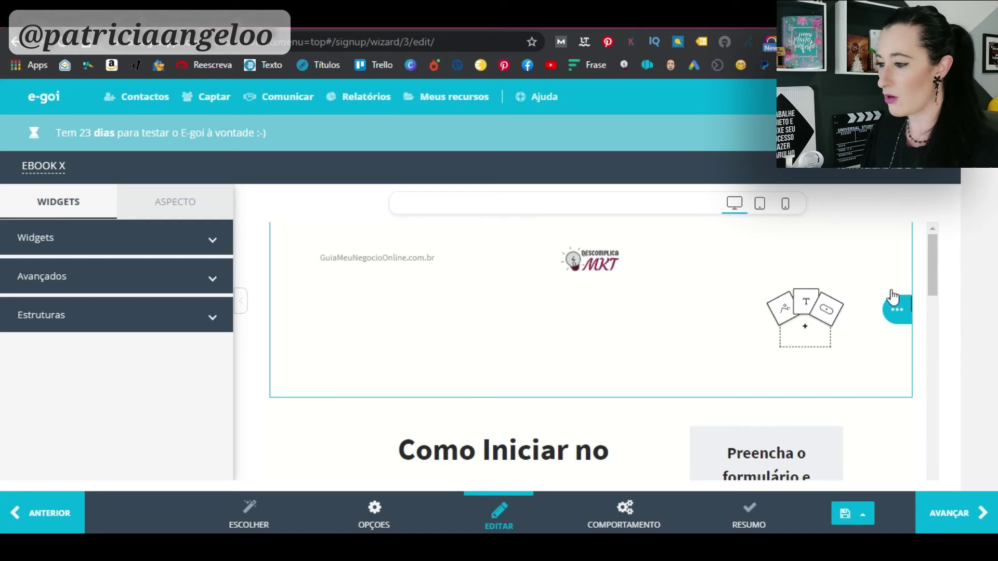
pyautogui.click(898, 314)
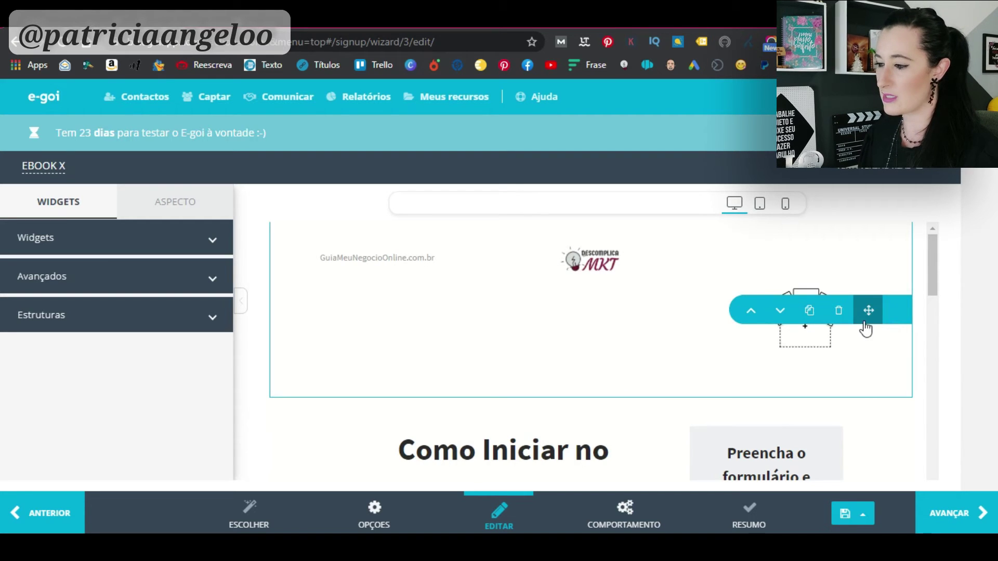
pyautogui.click(839, 312)
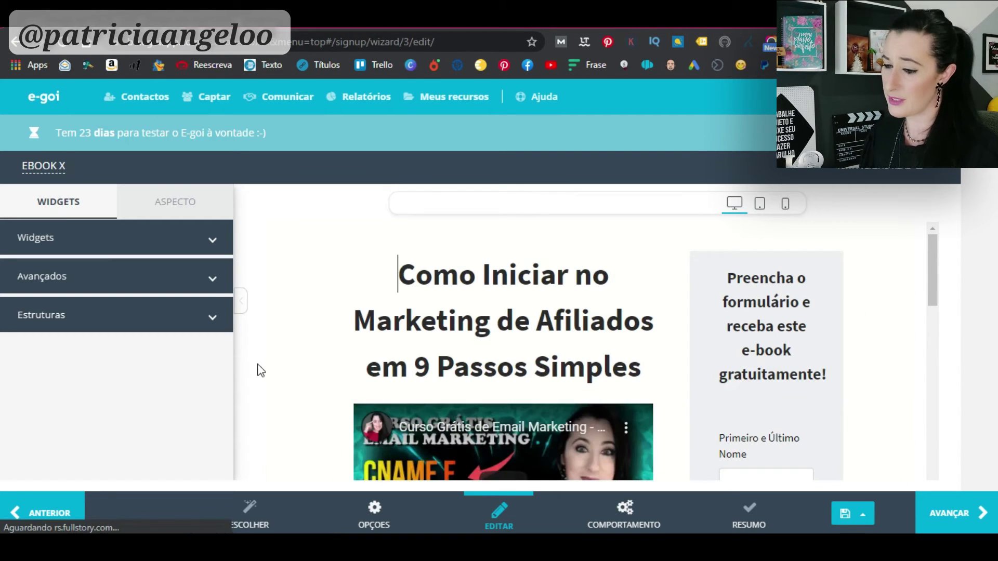
# Step: Collapse the widget sidebar, close the section's appearance settings, and save the page while staying in the editor
pyautogui.click(240, 301)
pyautogui.click(899, 455)
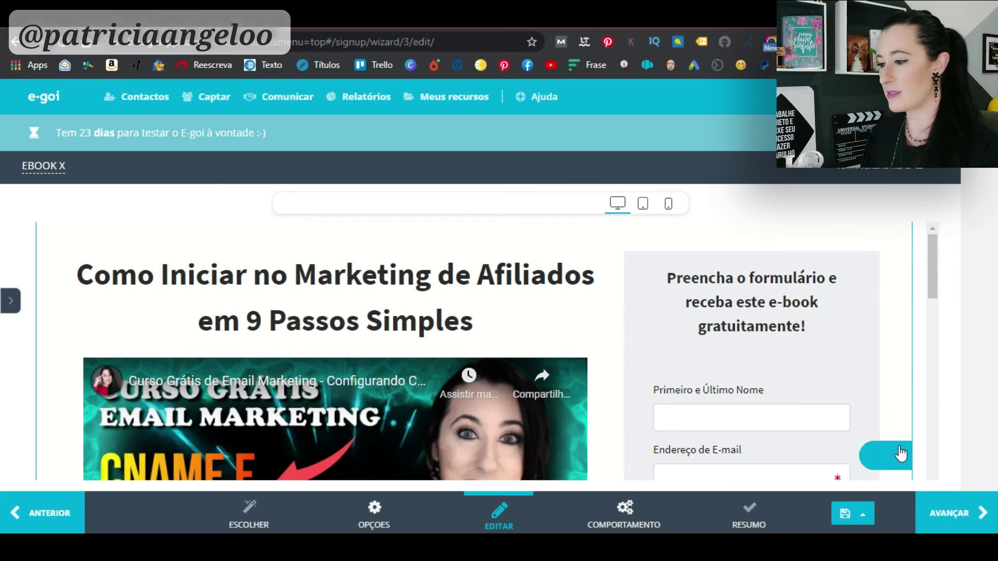
pyautogui.click(904, 343)
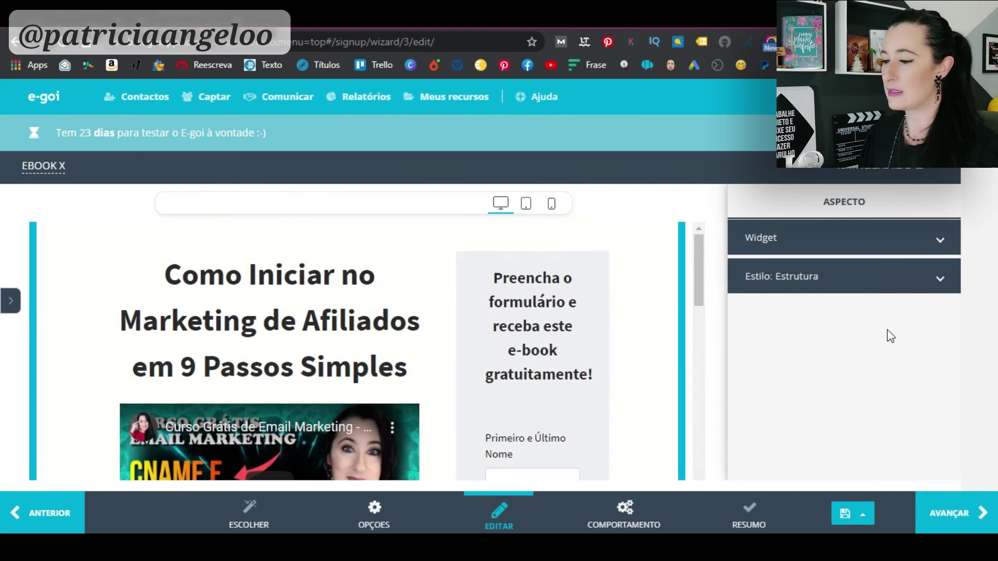
pyautogui.click(722, 296)
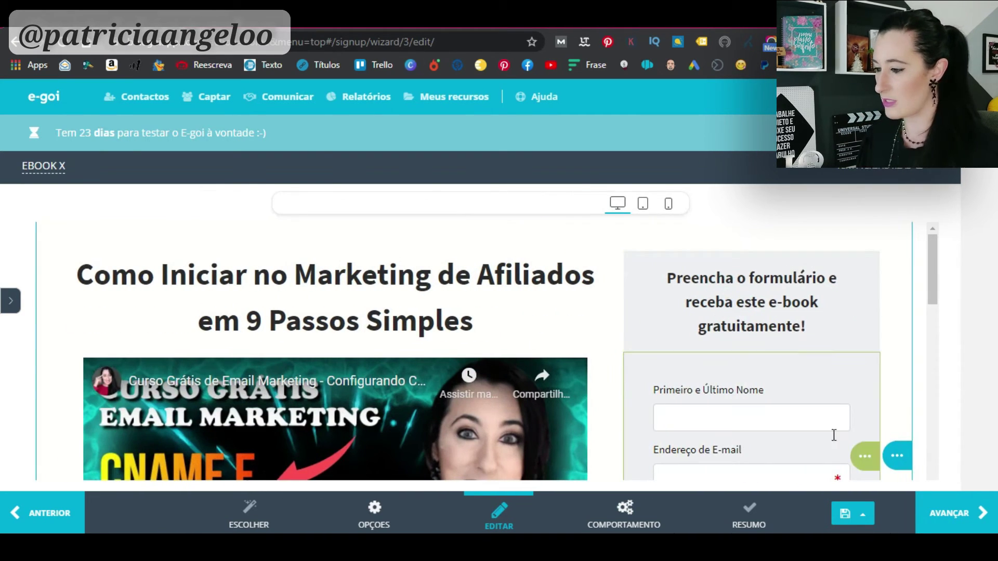
pyautogui.click(864, 514)
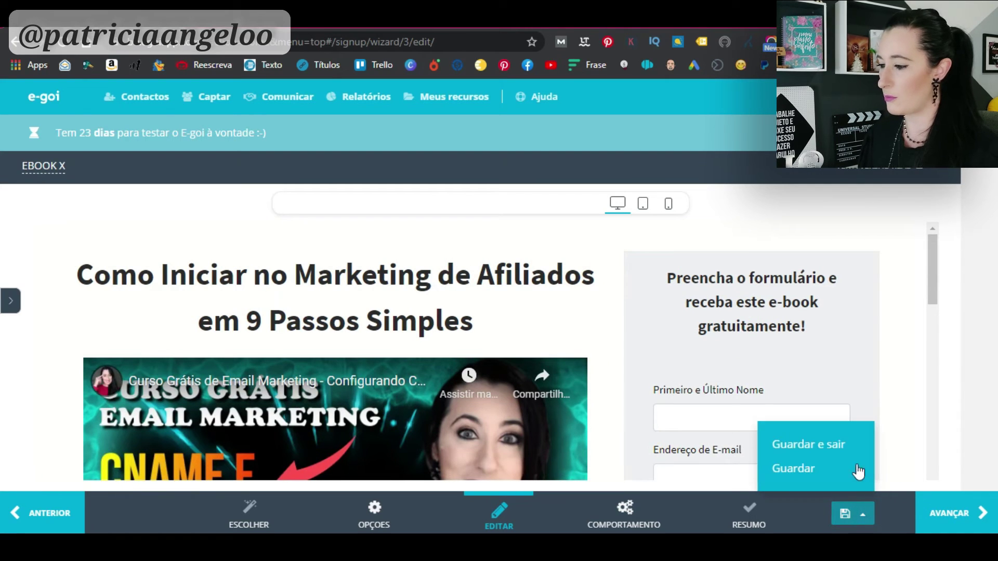
pyautogui.click(813, 471)
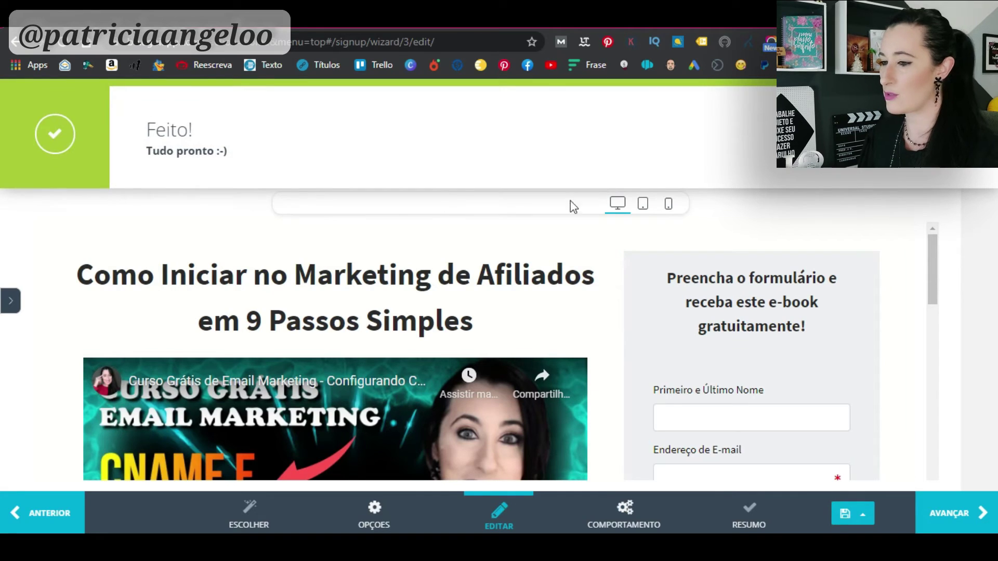
pyautogui.click(51, 127)
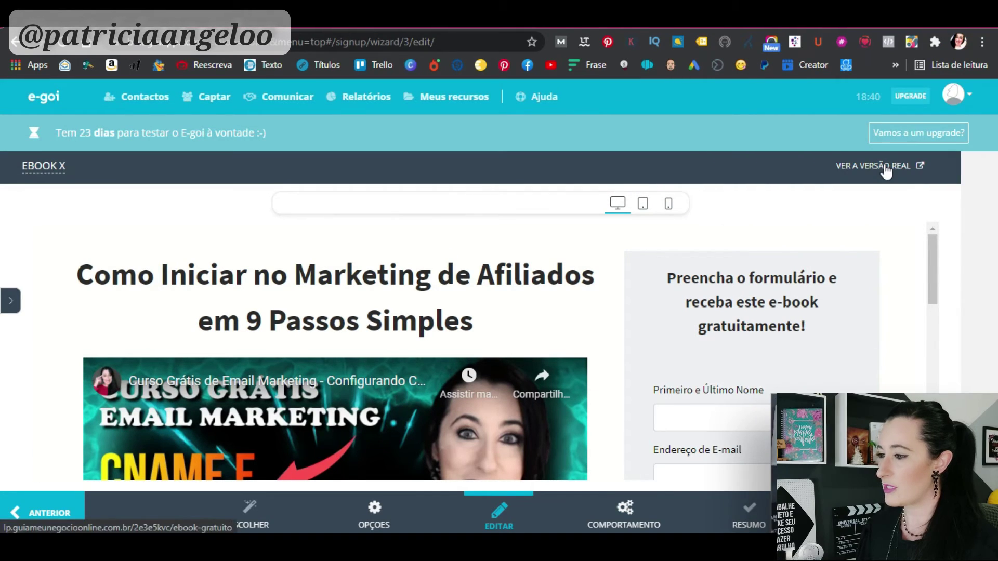
# Step: View the real version of the e-book page and return to the editor
pyautogui.click(886, 170)
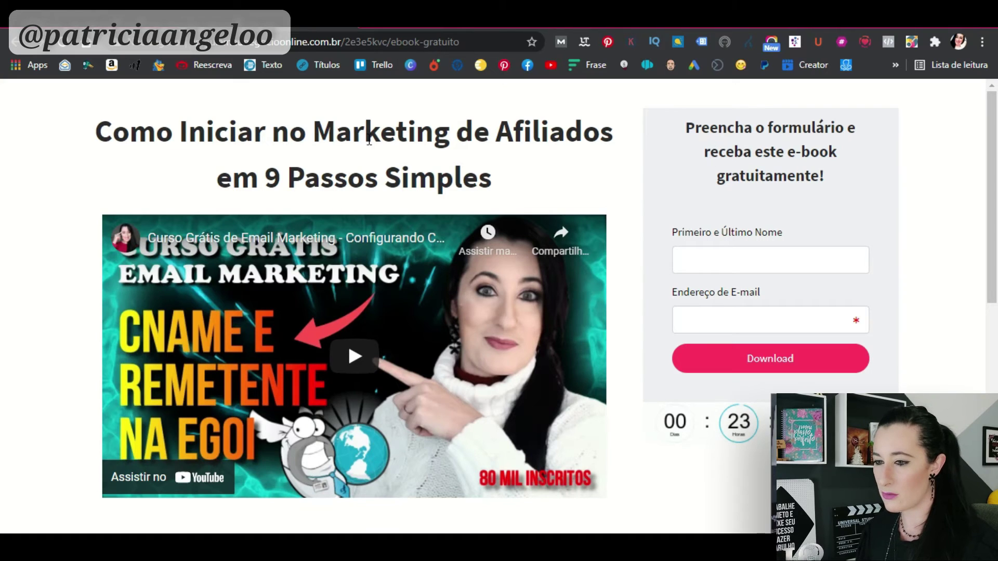
pyautogui.hotkey('ctrl', 'Tab')
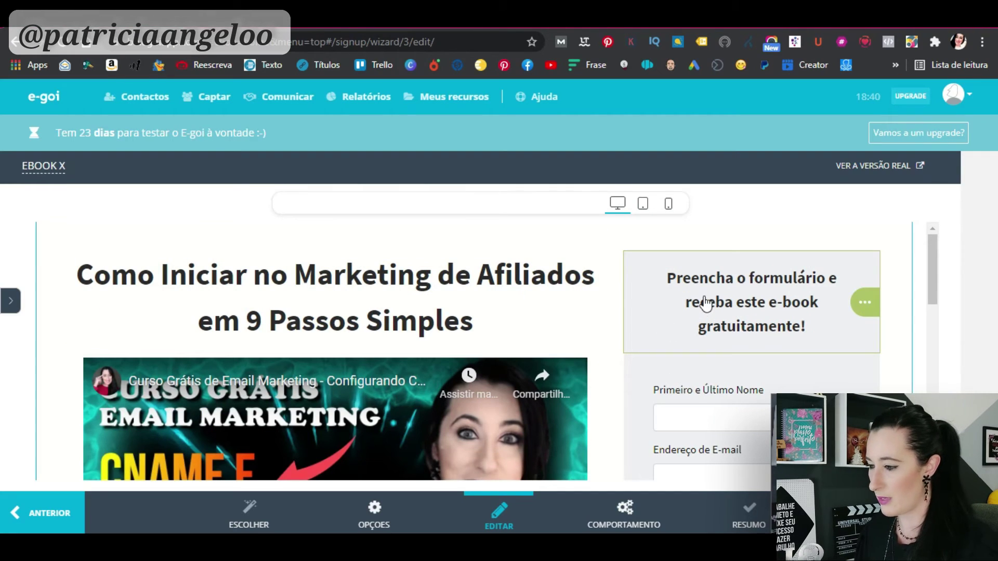
# Step: Expand the Widgets group and place a Separador widget above the form heading "Preencha o formulário e receba este e-book gratuitamente!"
pyautogui.click(14, 301)
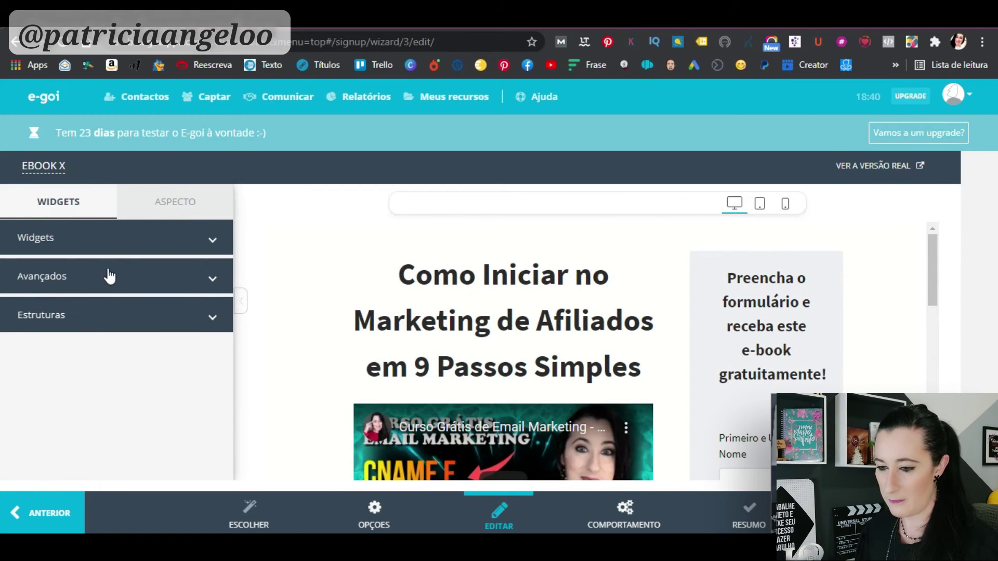
pyautogui.click(127, 239)
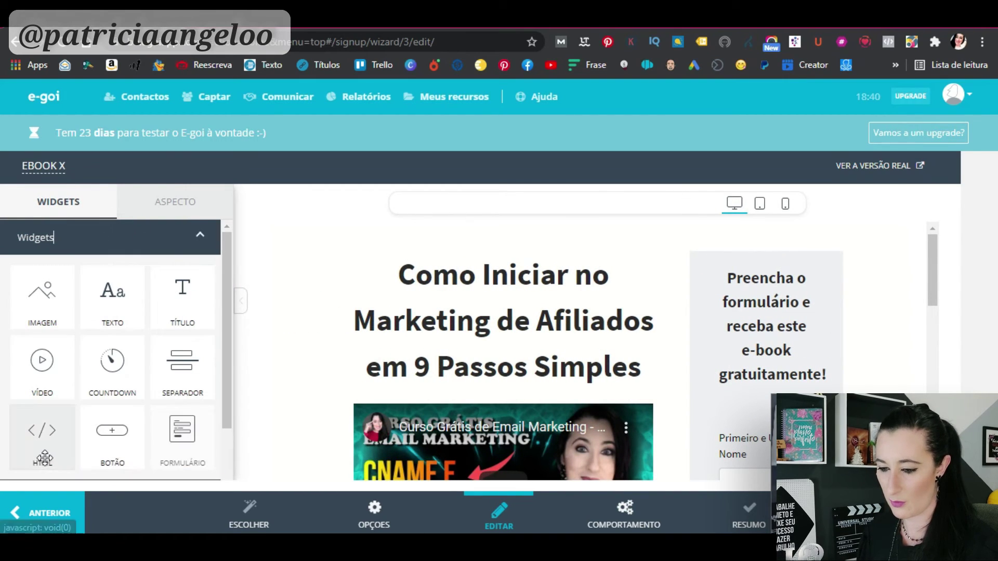
pyautogui.moveTo(175, 375)
pyautogui.mouseDown()
pyautogui.moveTo(231, 391)
pyautogui.moveTo(639, 332)
pyautogui.moveTo(753, 268)
pyautogui.moveTo(780, 324)
pyautogui.moveTo(828, 344)
pyautogui.moveTo(793, 326)
pyautogui.moveTo(263, 315)
pyautogui.moveTo(44, 366)
pyautogui.moveTo(177, 375)
pyautogui.mouseUp()
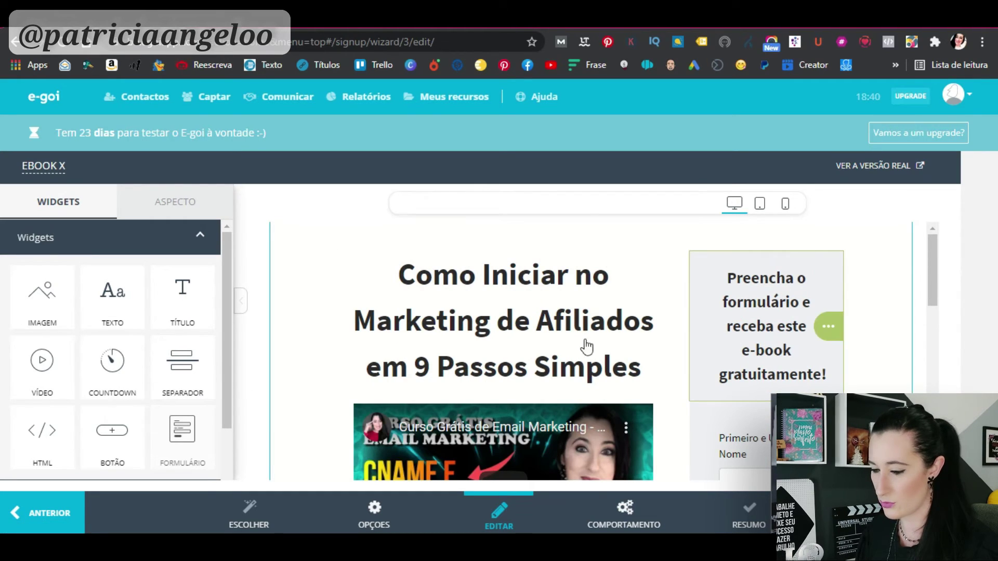
pyautogui.moveTo(177, 373); pyautogui.dragTo(789, 314)
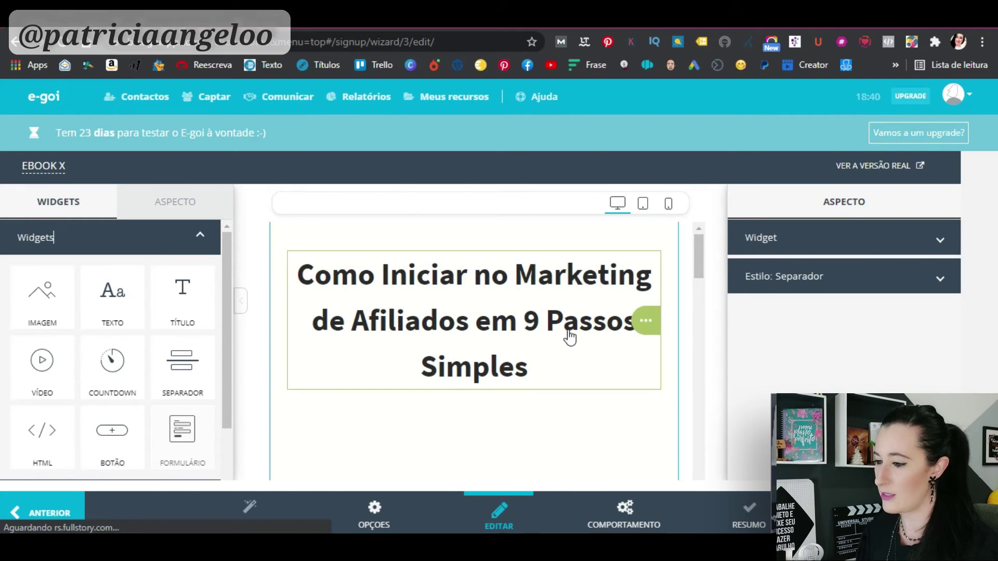
pyautogui.scroll(-5, 588, 312)
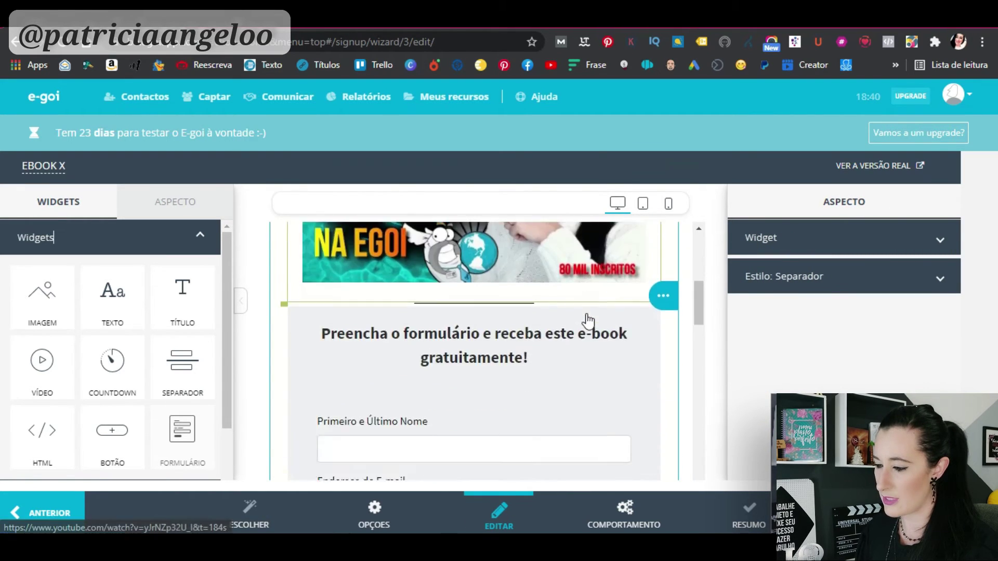
pyautogui.scroll(-3, 587, 320)
pyautogui.scroll(6, 586, 321)
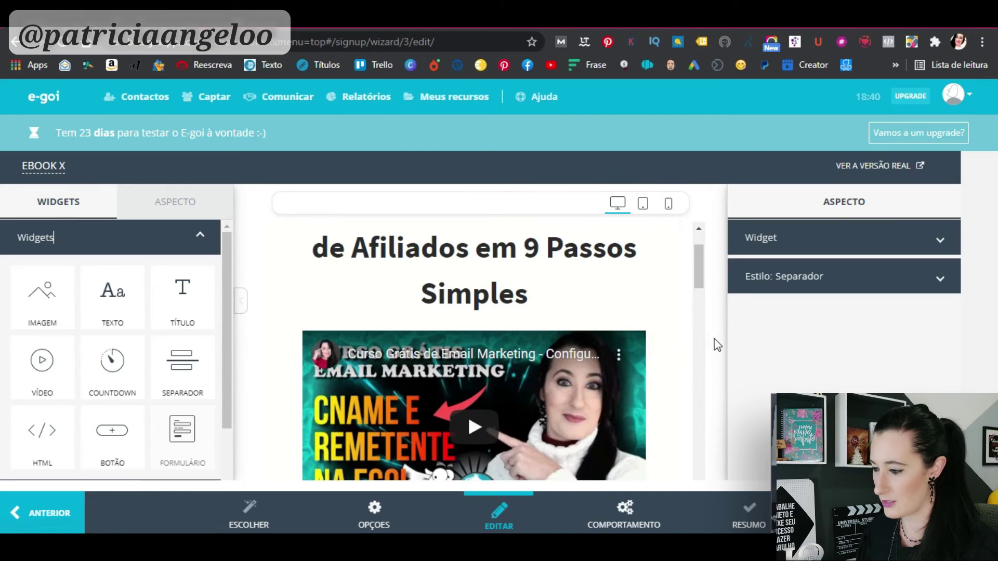
pyautogui.click(717, 344)
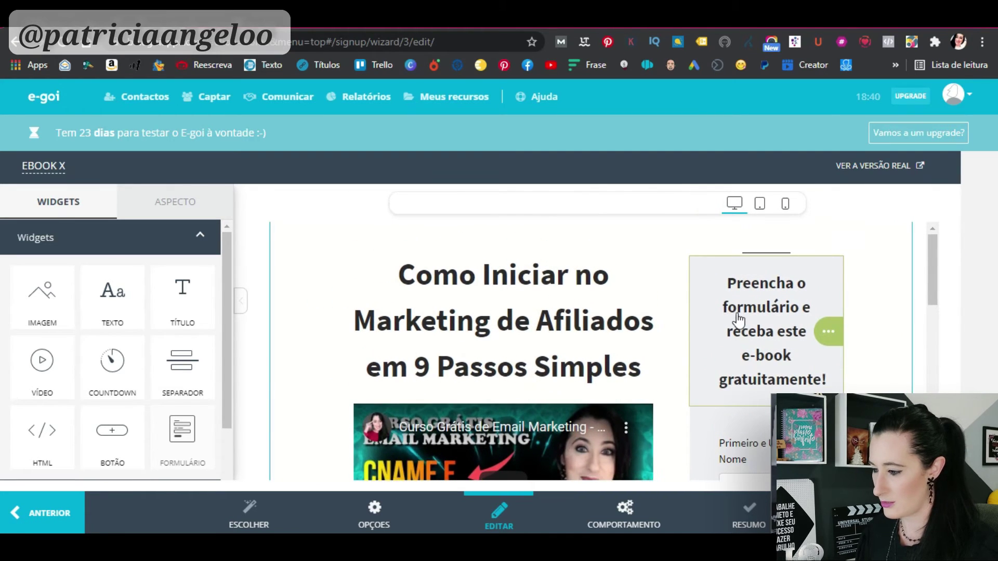
pyautogui.scroll(-2, 739, 319)
pyautogui.scroll(2, 770, 232)
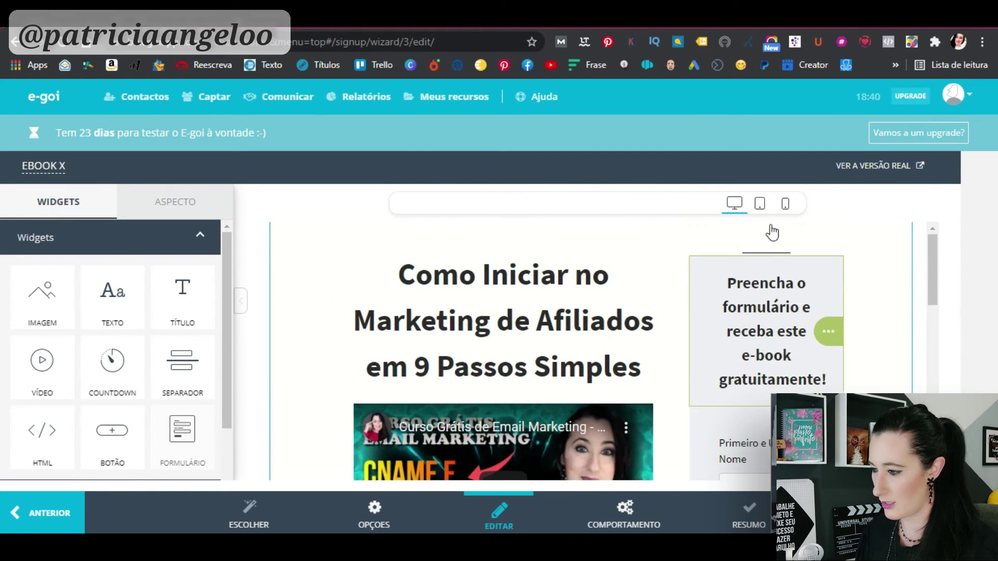
# Step: Look through the width, spacing and background settings of the structure around the heading and form, and close them
pyautogui.click(767, 255)
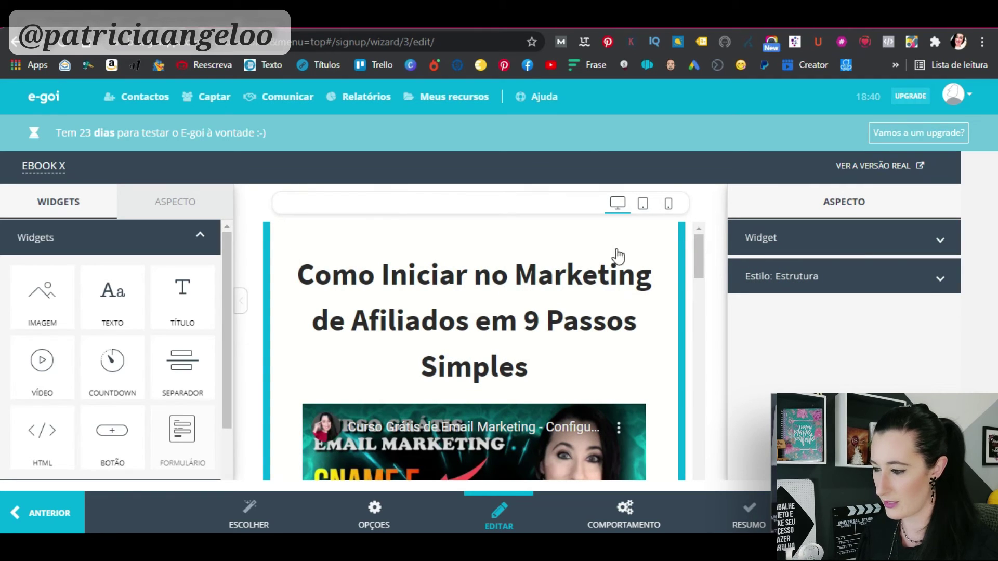
pyautogui.click(889, 241)
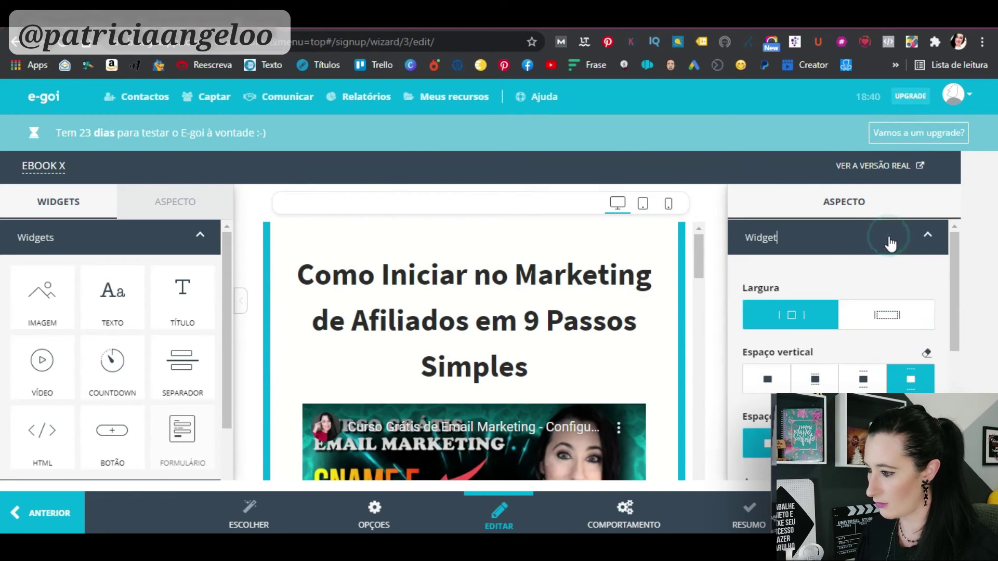
pyautogui.scroll(-2, 868, 288)
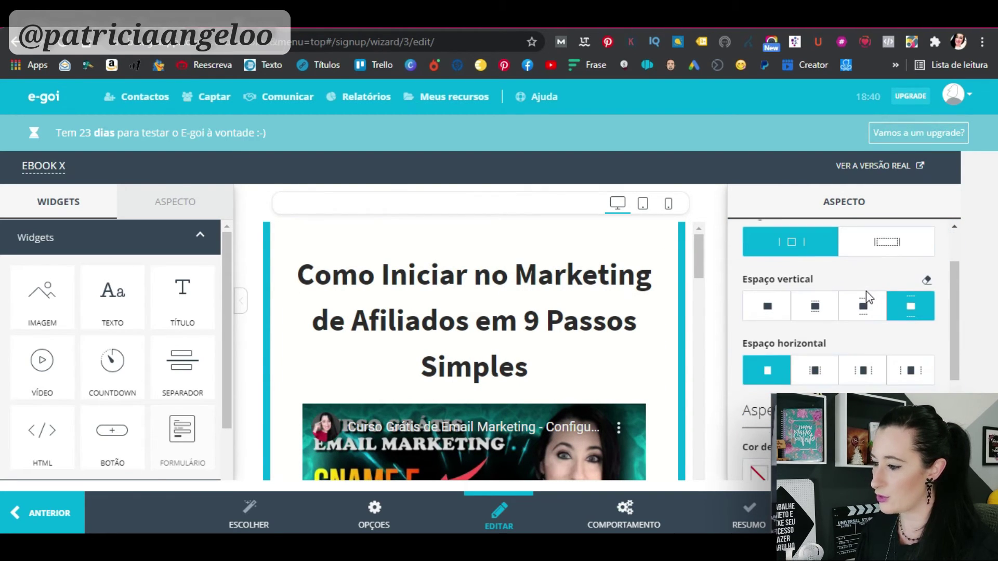
pyautogui.scroll(-2, 865, 291)
pyautogui.scroll(-2, 859, 351)
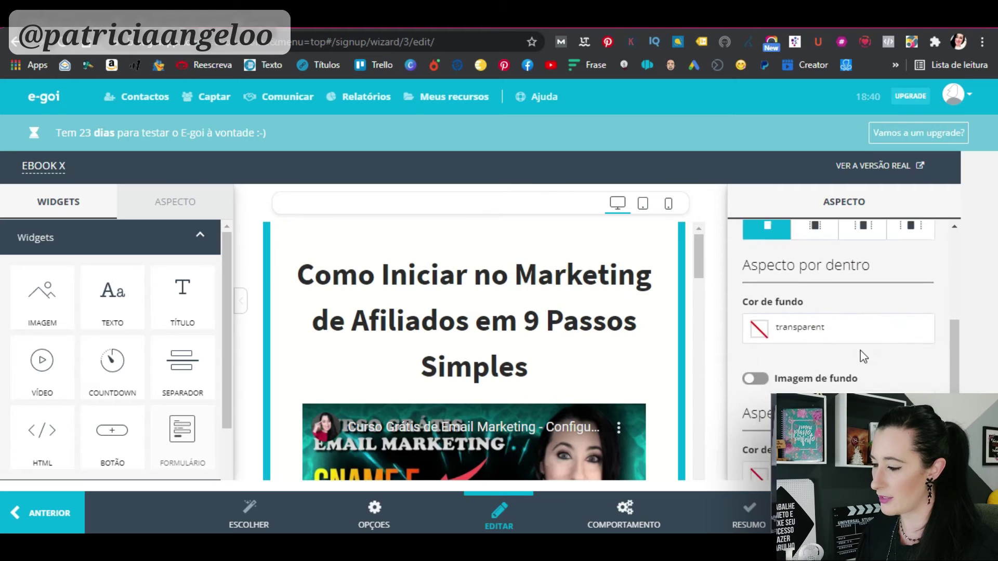
pyautogui.scroll(-3, 860, 350)
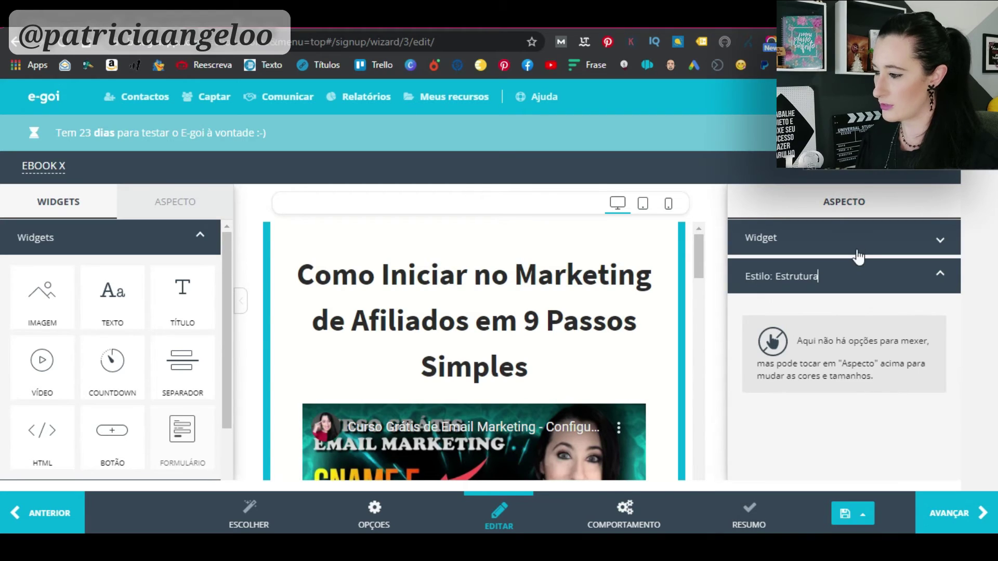
pyautogui.click(857, 252)
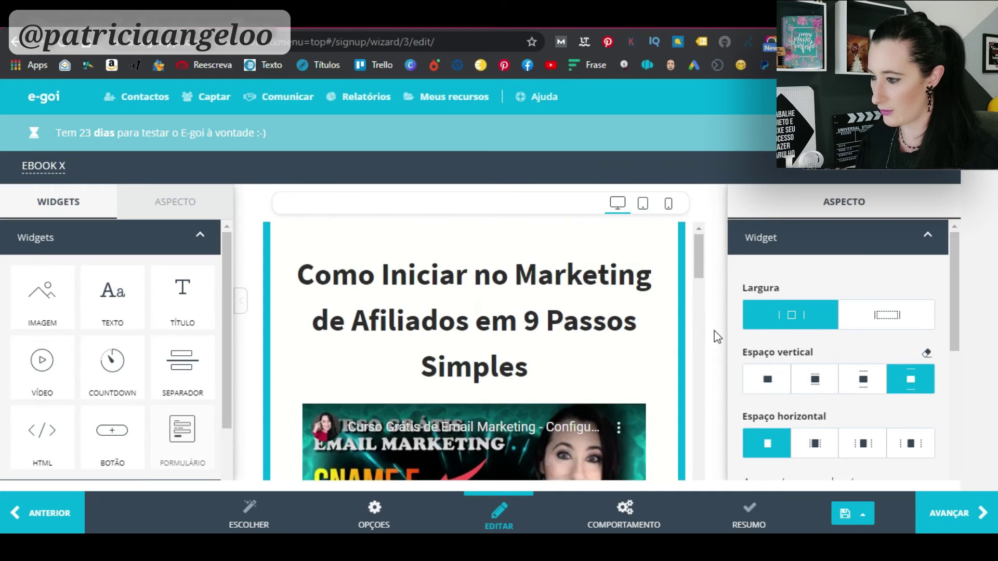
pyautogui.click(715, 337)
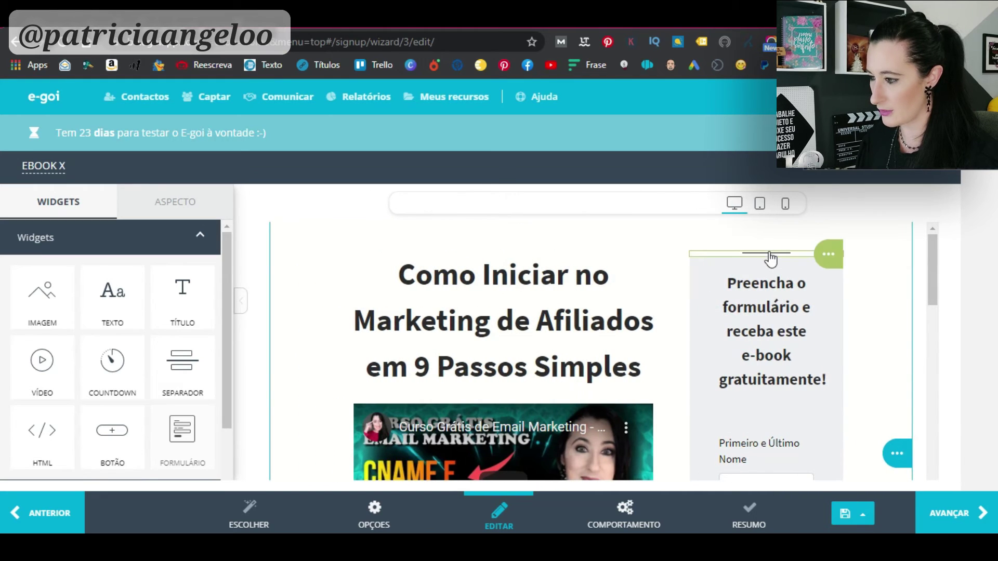
# Step: Set the colour of the separator above the form heading to transparent
pyautogui.click(770, 258)
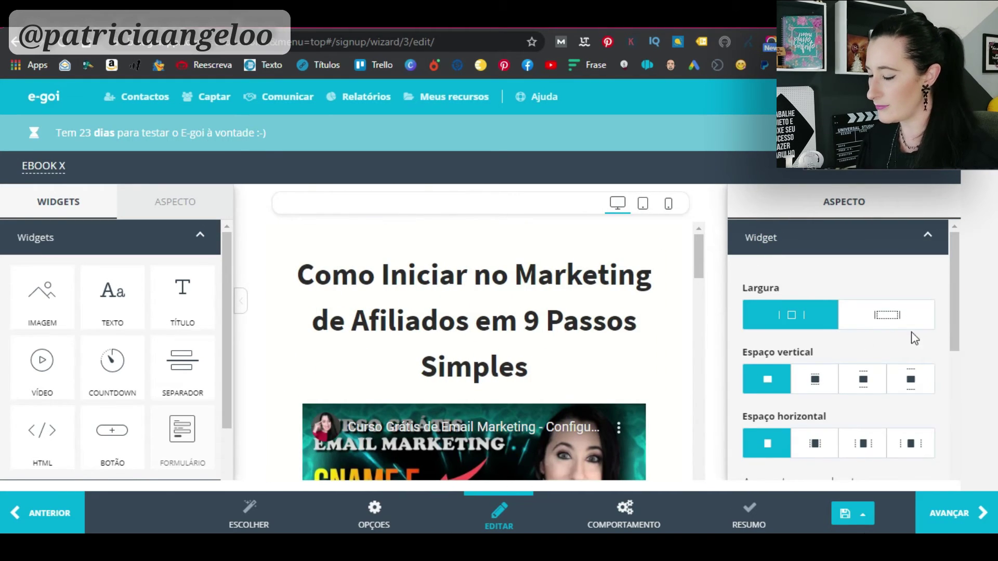
pyautogui.scroll(-6, 856, 281)
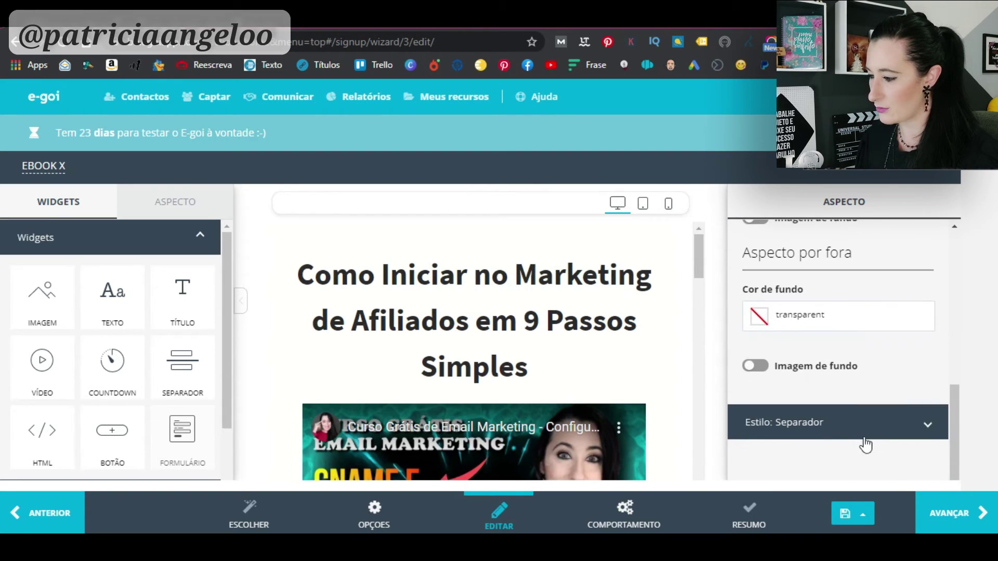
pyautogui.click(870, 420)
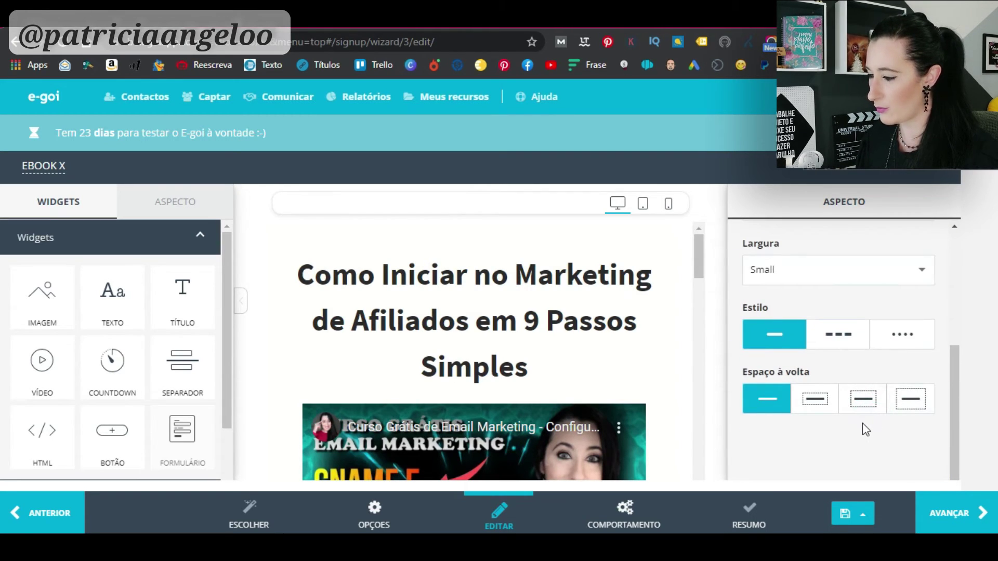
pyautogui.scroll(3, 862, 423)
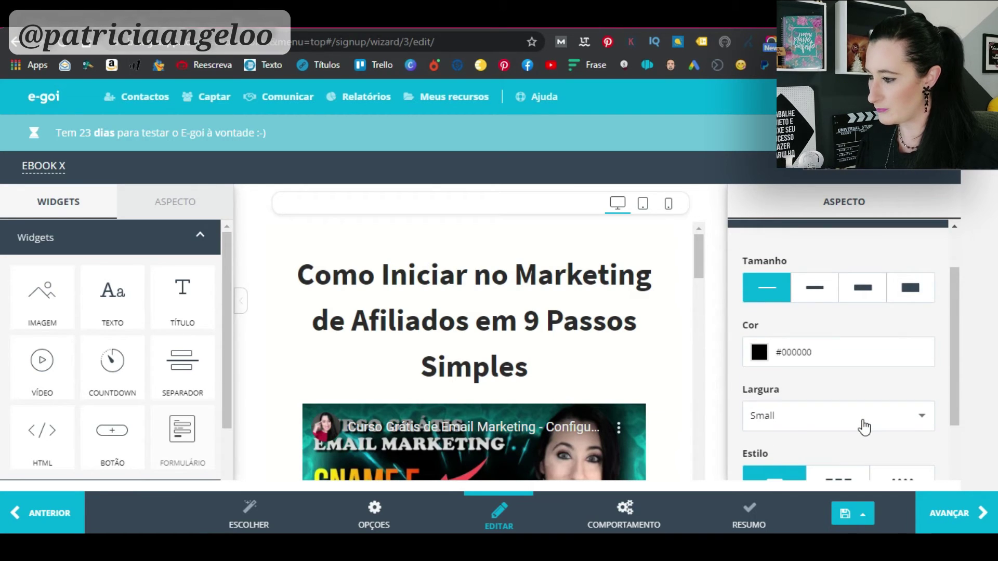
pyautogui.scroll(2, 864, 426)
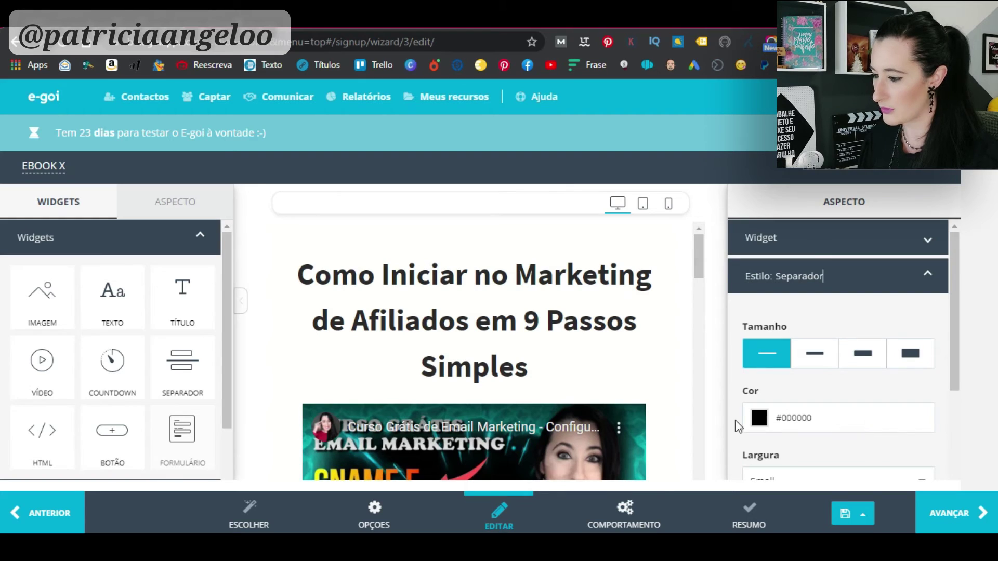
pyautogui.click(760, 420)
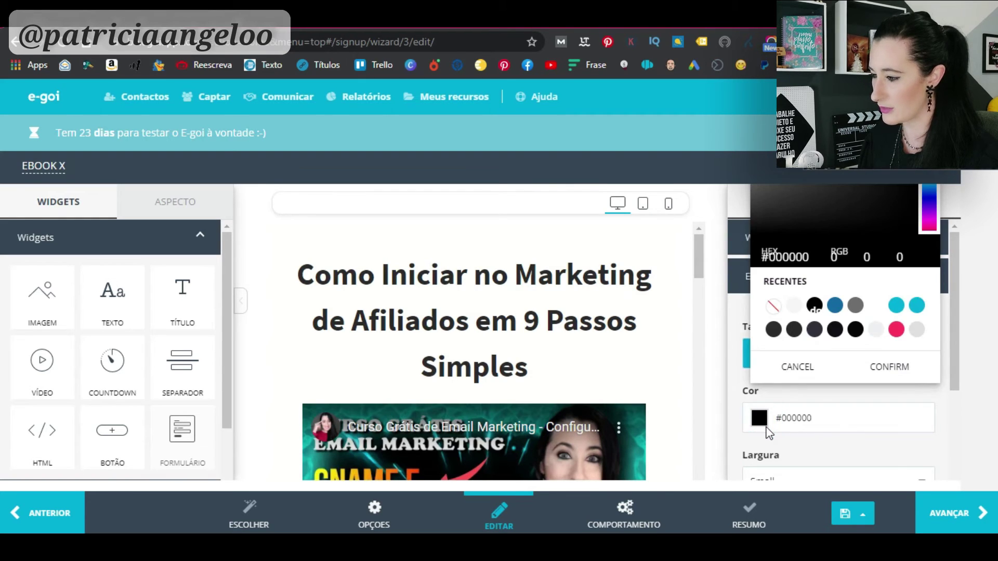
pyautogui.click(774, 307)
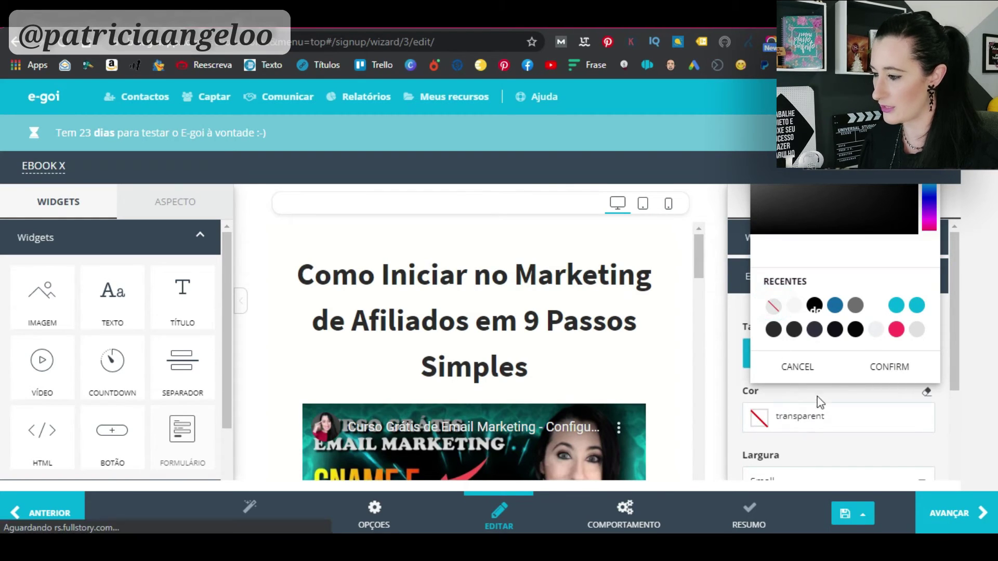
pyautogui.click(890, 370)
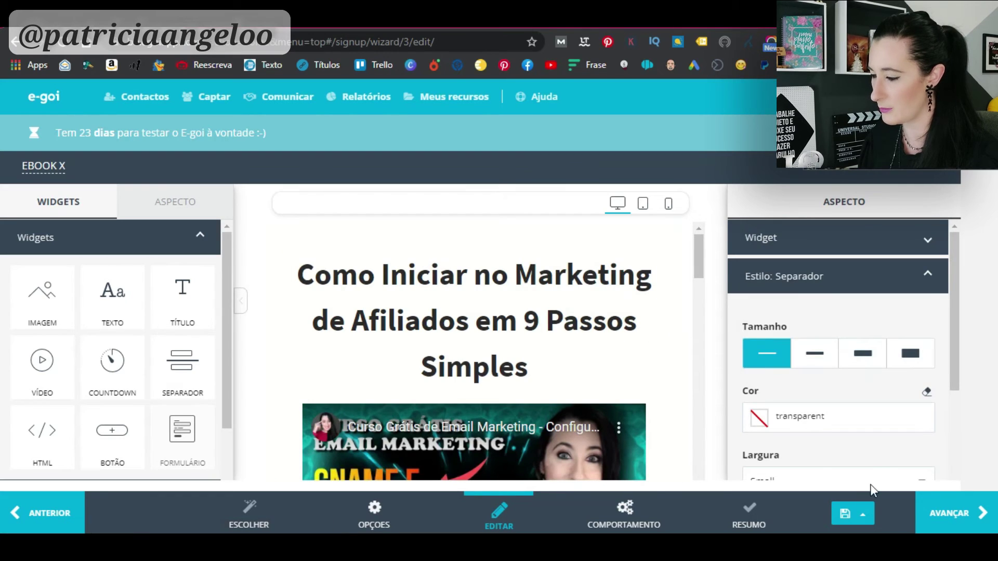
# Step: Set the separator's Espaço à volta to the largest option and expand its Widget settings
pyautogui.scroll(-4, 864, 443)
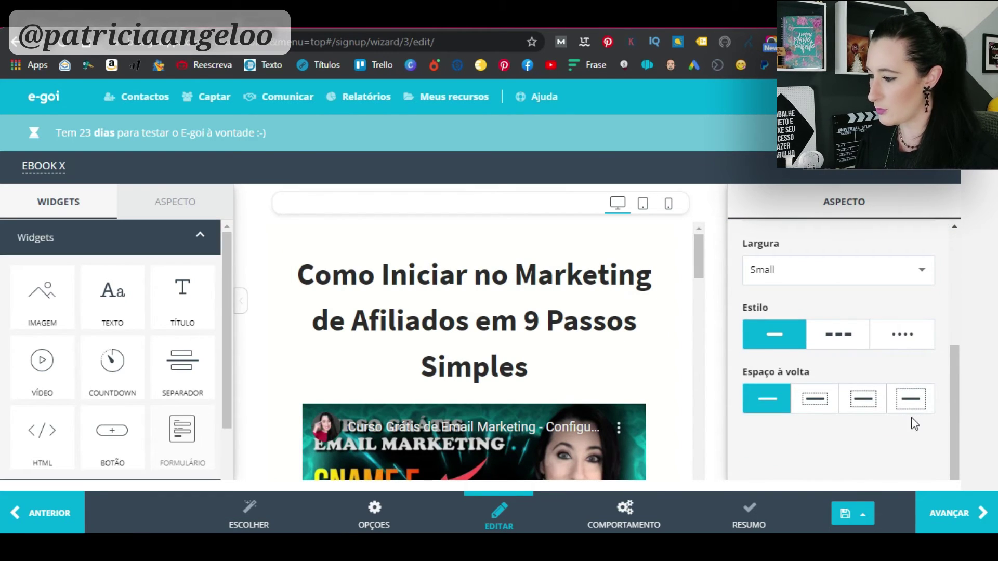
pyautogui.click(912, 409)
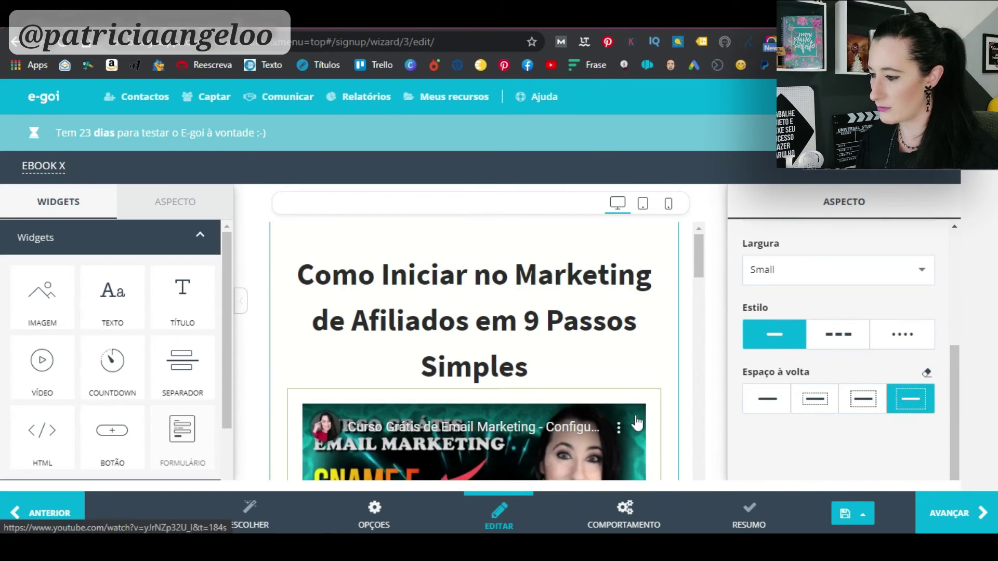
pyautogui.scroll(4, 783, 365)
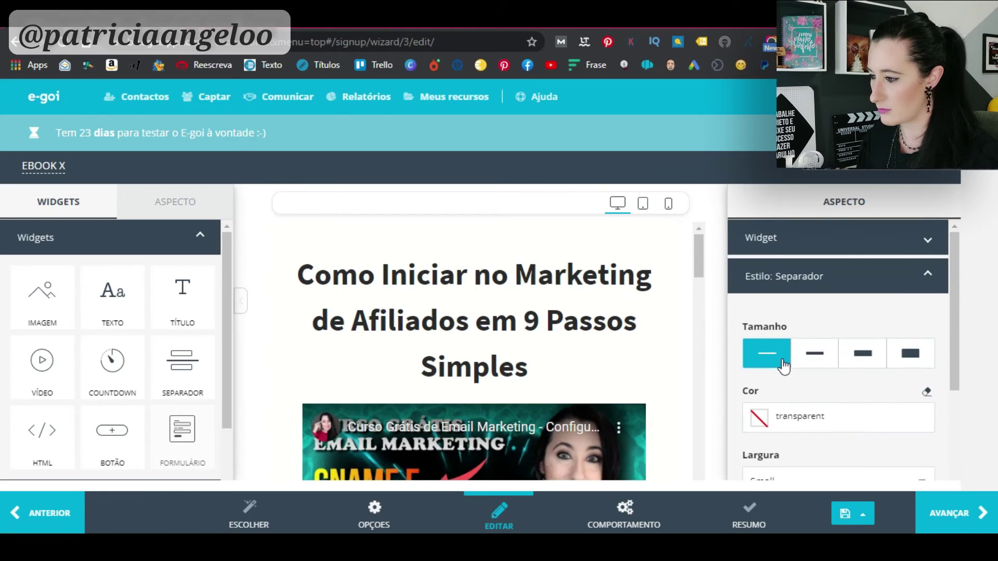
pyautogui.click(858, 234)
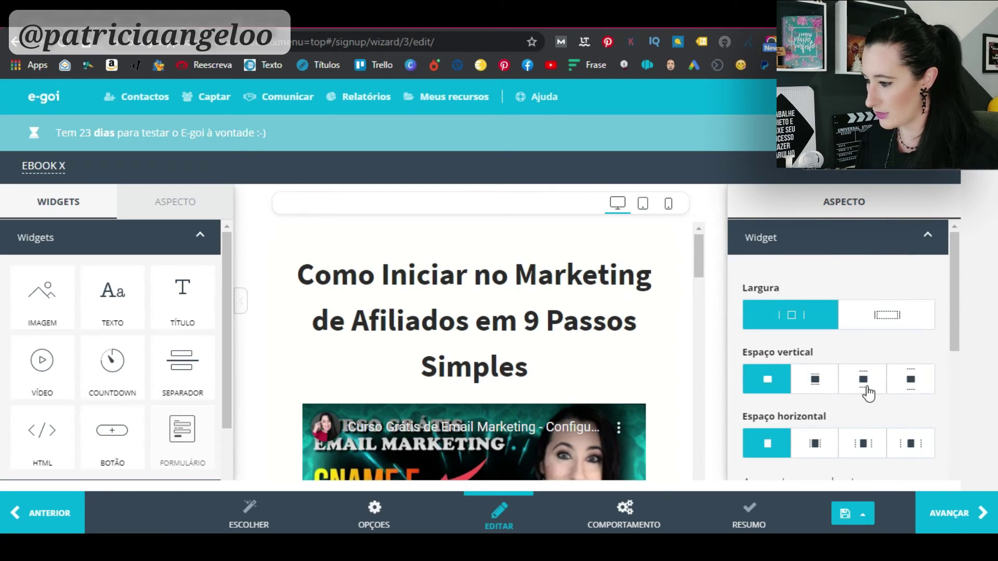
# Step: Set the Espaço vertical of the separator above the form heading to the largest option, and collapse the widget library
pyautogui.click(917, 389)
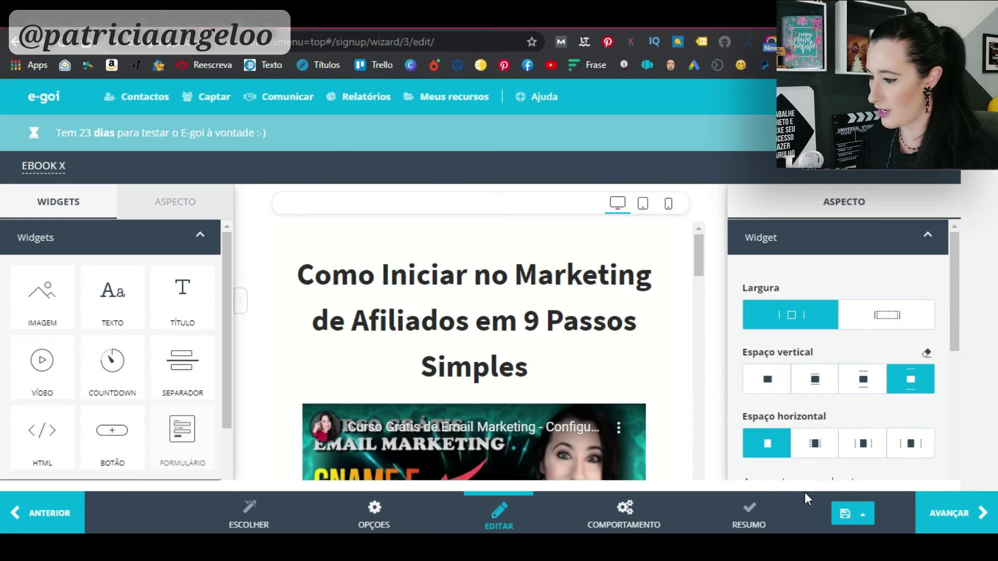
pyautogui.click(717, 325)
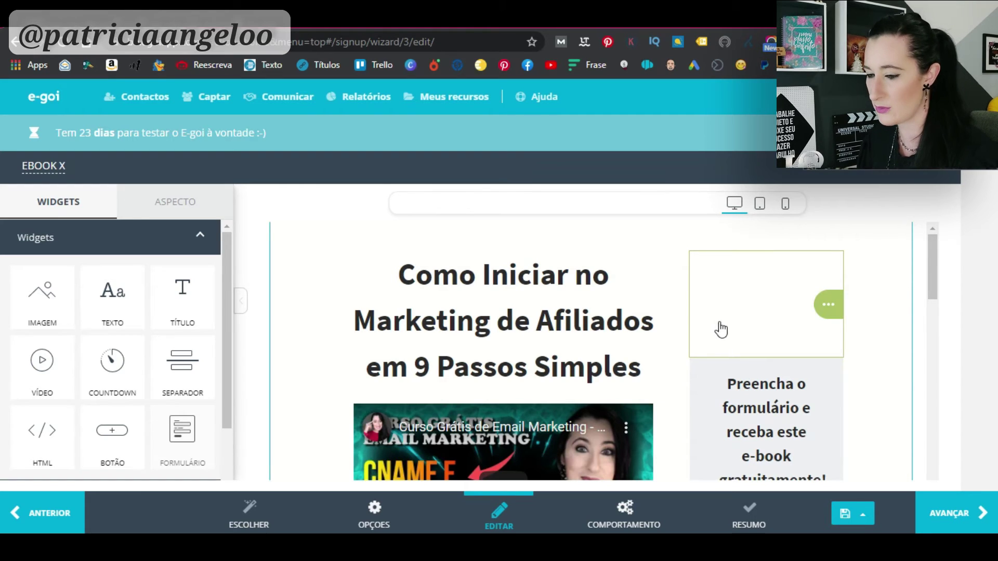
pyautogui.moveTo(820, 314)
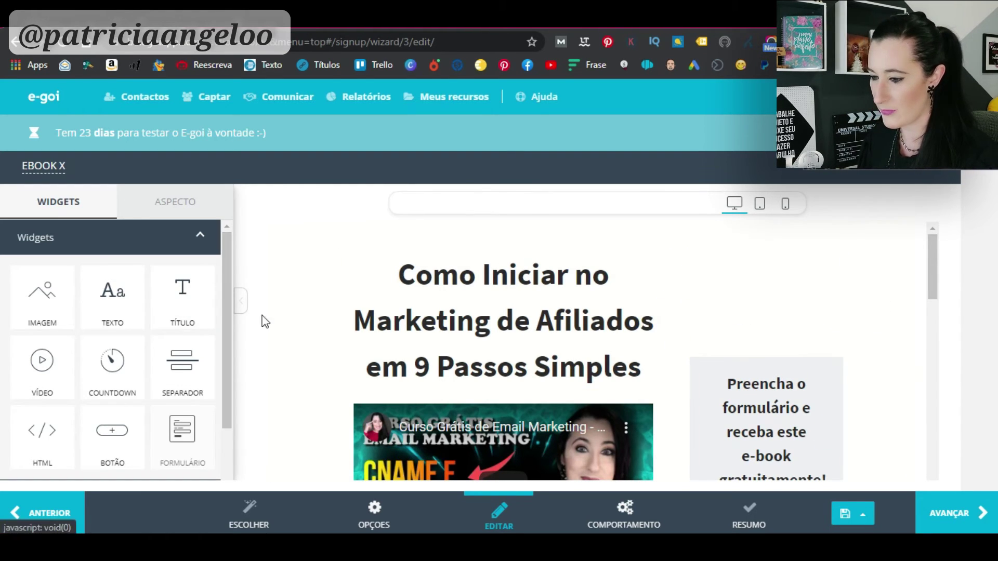
pyautogui.click(241, 302)
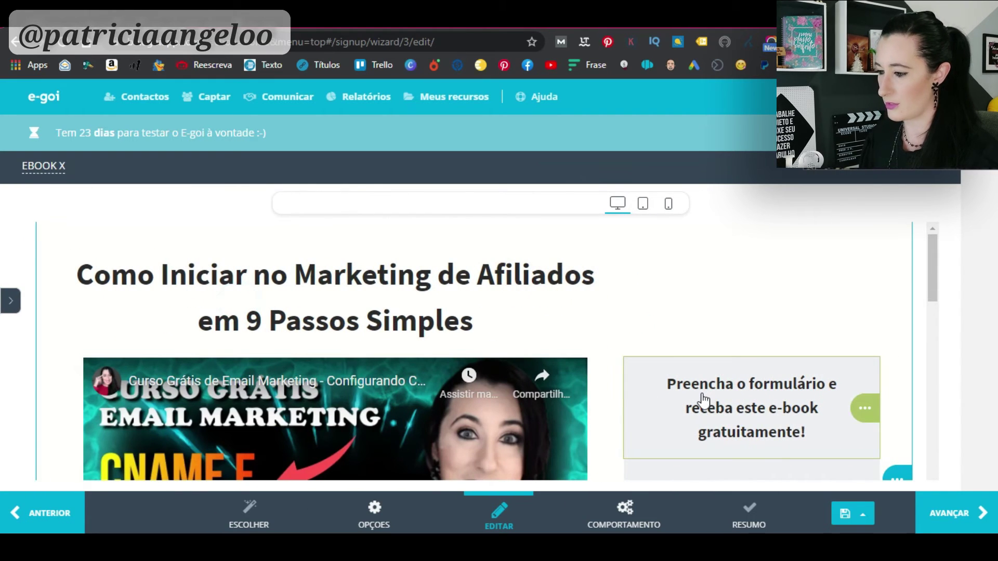
# Step: Look over the form area, save the page without exiting, and reload the published ebook-gratuito page to check it
pyautogui.scroll(-4, 704, 400)
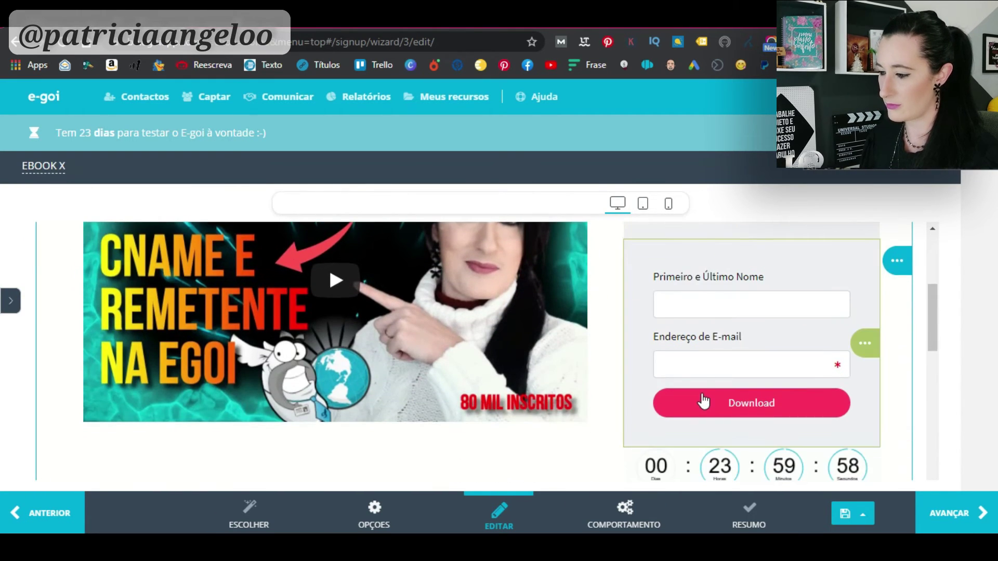
pyautogui.scroll(3, 704, 400)
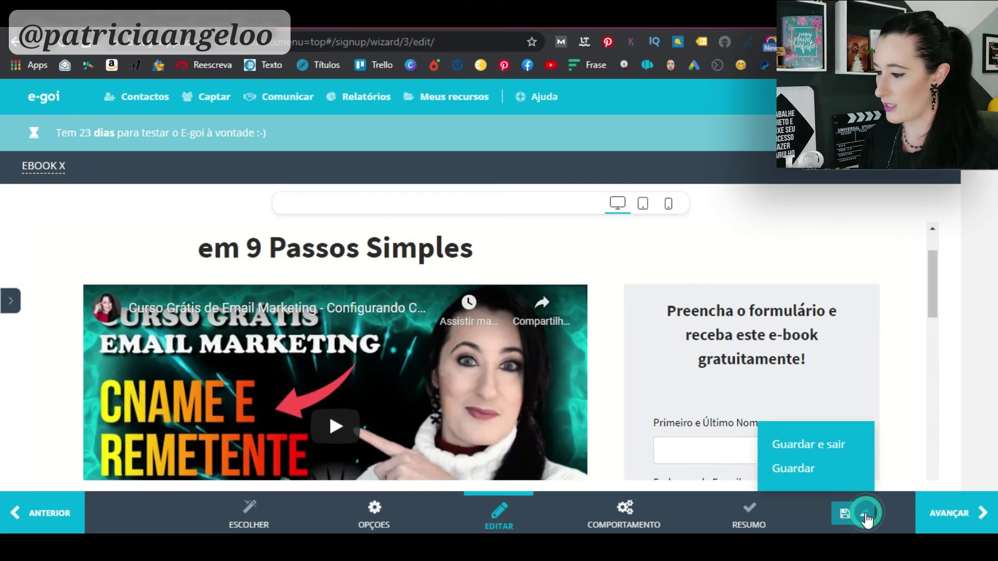
pyautogui.click(795, 468)
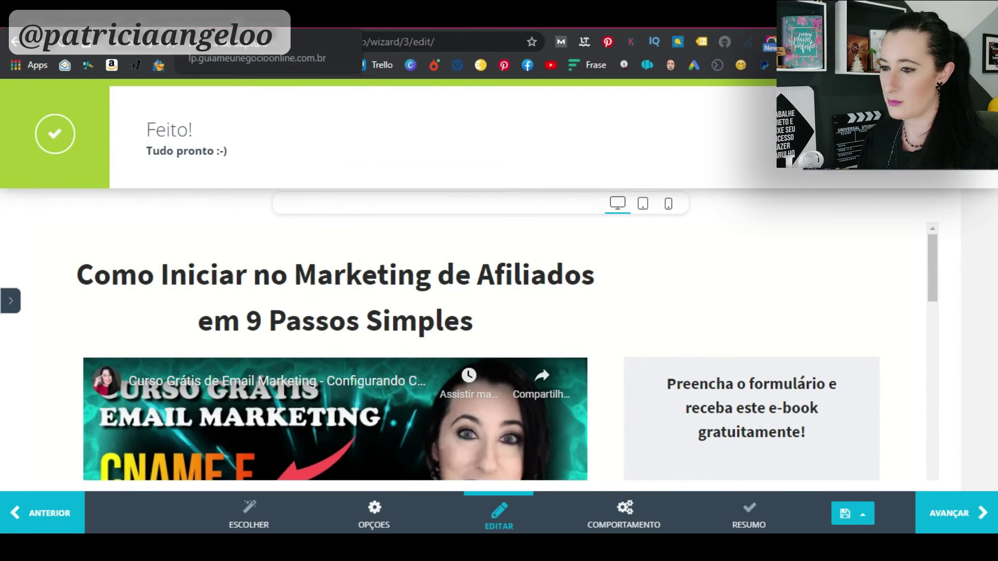
pyautogui.click(234, 18)
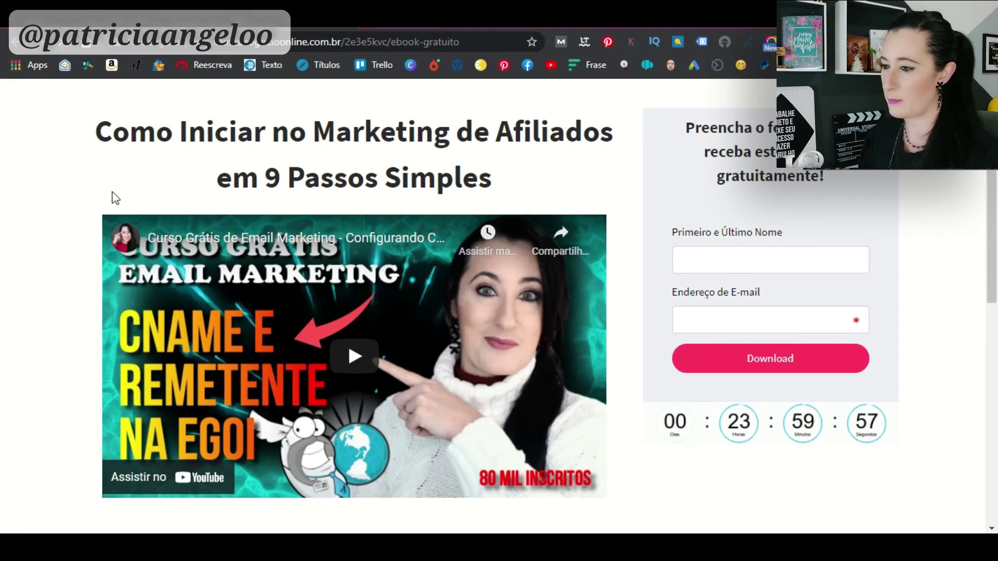
pyautogui.press('F5')
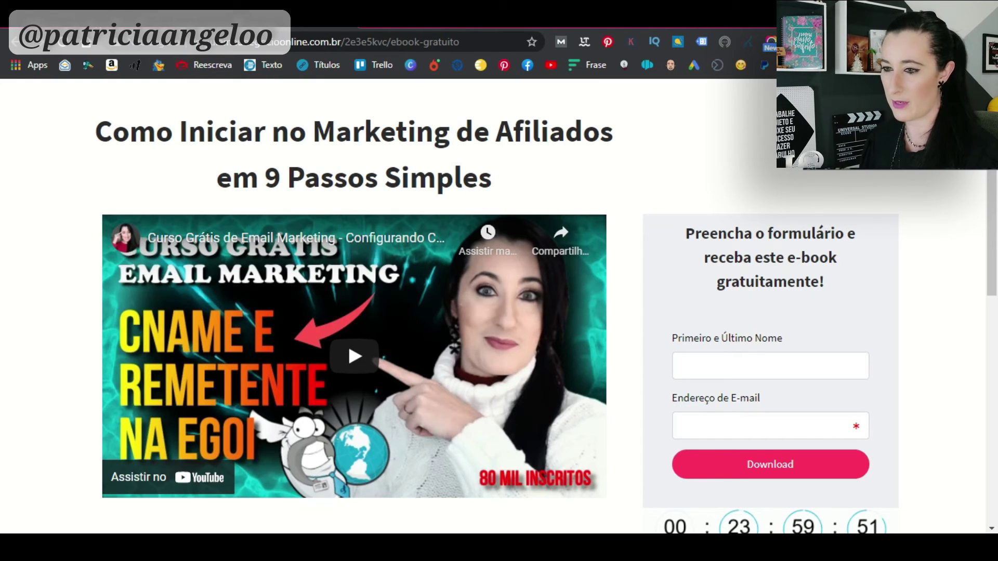
# Step: Return to the editor and move the main heading out of its column to above the video and form structure
pyautogui.hotkey('ctrl', 'w')
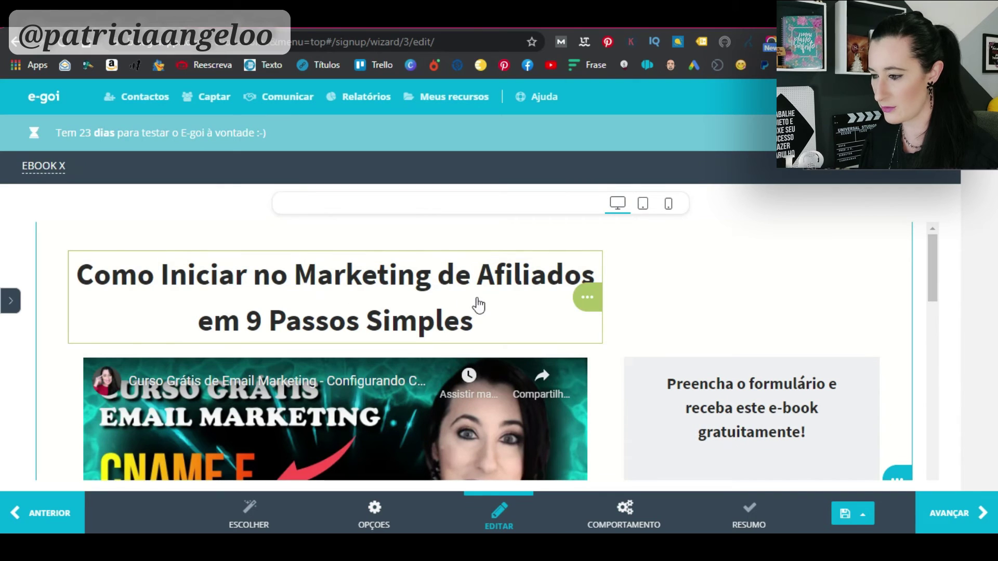
pyautogui.click(586, 299)
pyautogui.moveTo(555, 296); pyautogui.dragTo(676, 255)
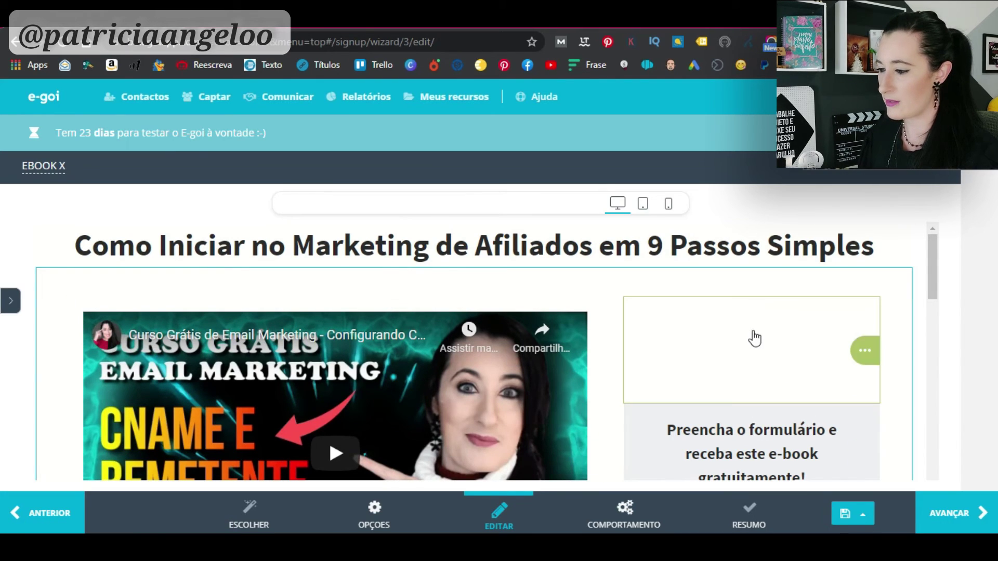
# Step: Duplicate the separator above the form heading and move one copy between the main heading and the video and form structure
pyautogui.moveTo(855, 351)
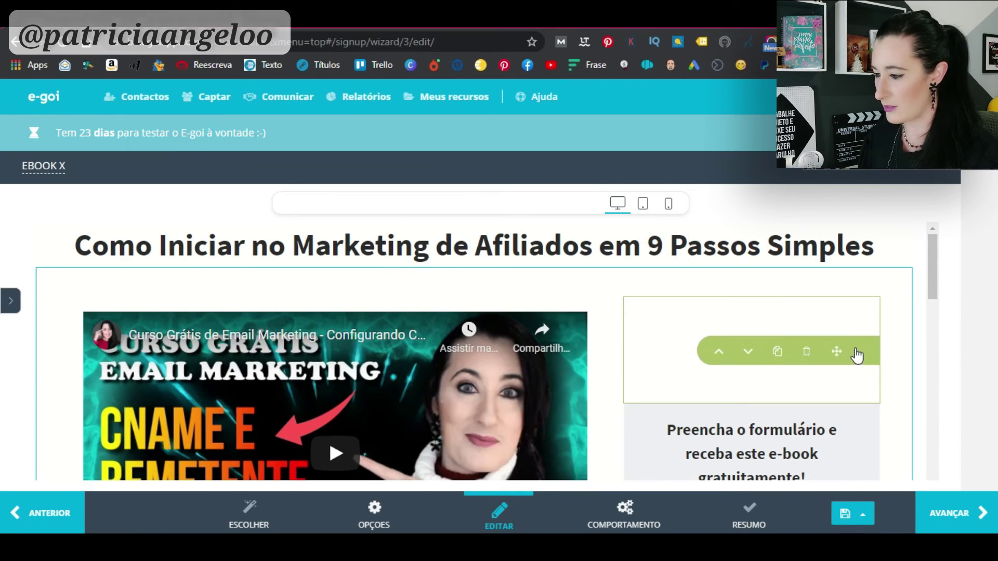
pyautogui.click(778, 352)
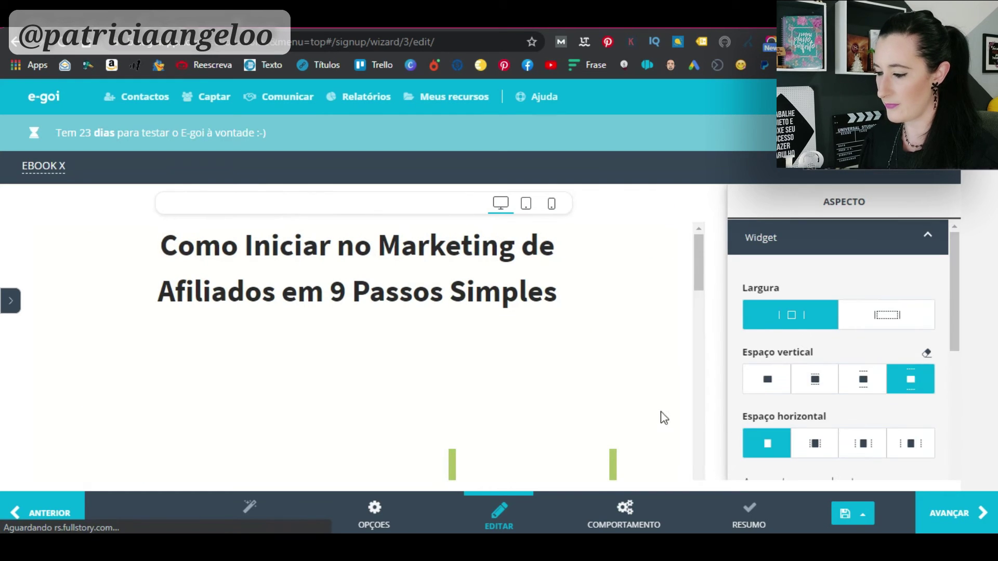
pyautogui.scroll(-3, 621, 368)
pyautogui.moveTo(592, 356)
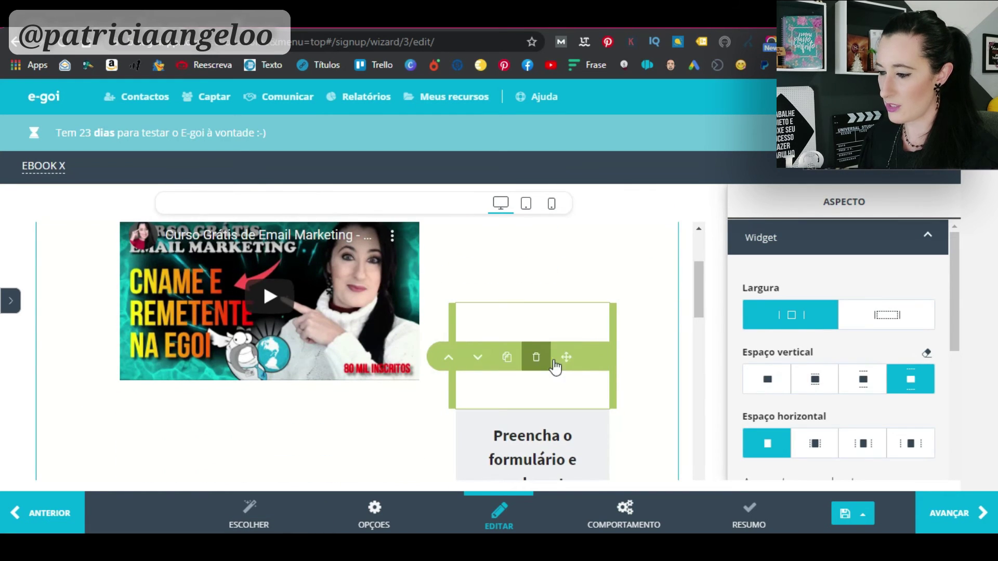
pyautogui.moveTo(567, 362); pyautogui.dragTo(401, 238)
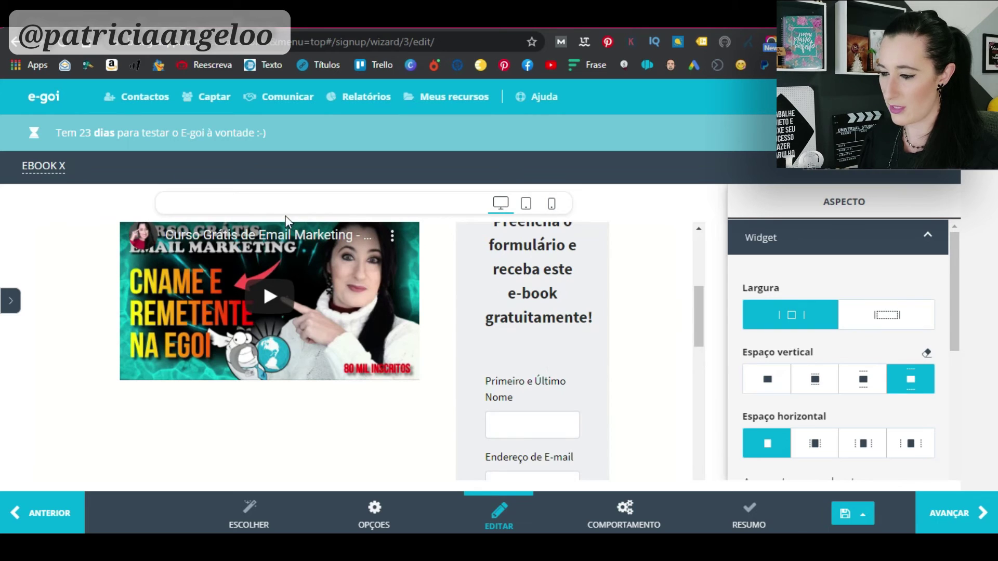
pyautogui.moveTo(285, 216); pyautogui.dragTo(443, 314)
pyautogui.scroll(3, 444, 317)
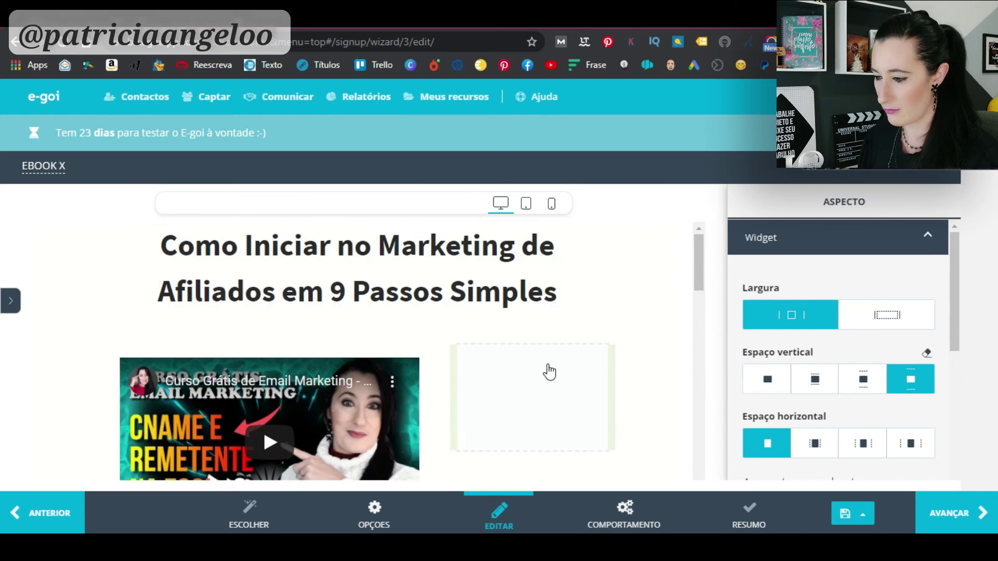
pyautogui.moveTo(589, 405)
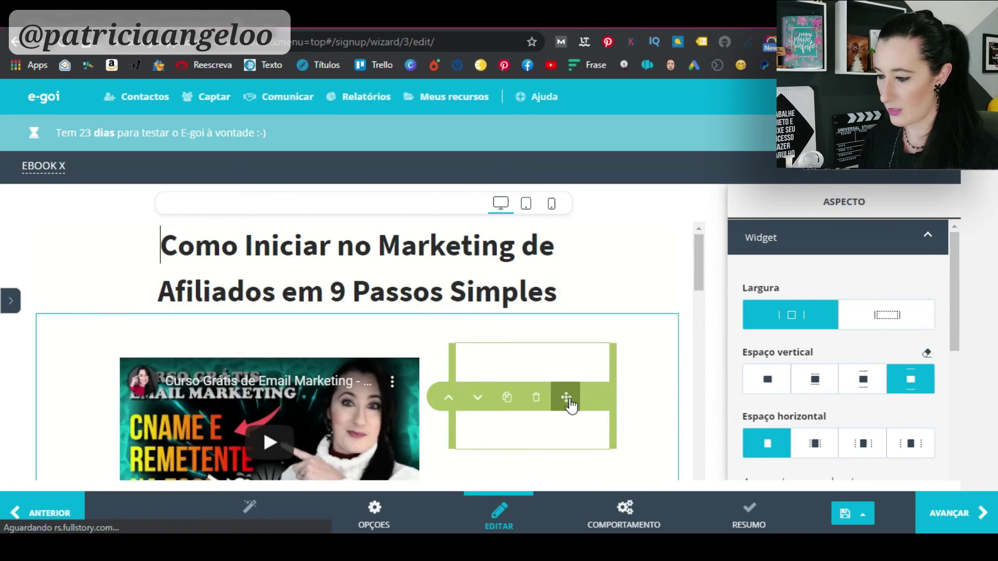
pyautogui.moveTo(566, 397); pyautogui.dragTo(513, 297)
pyautogui.scroll(-2, 374, 343)
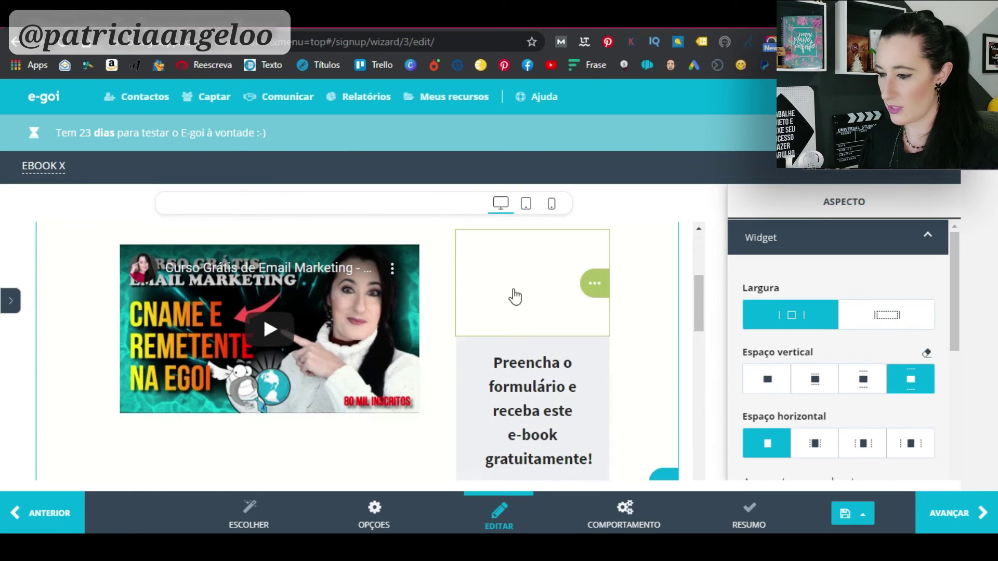
# Step: Delete the remaining separator above the form heading in the form column and close the widget settings
pyautogui.moveTo(601, 289)
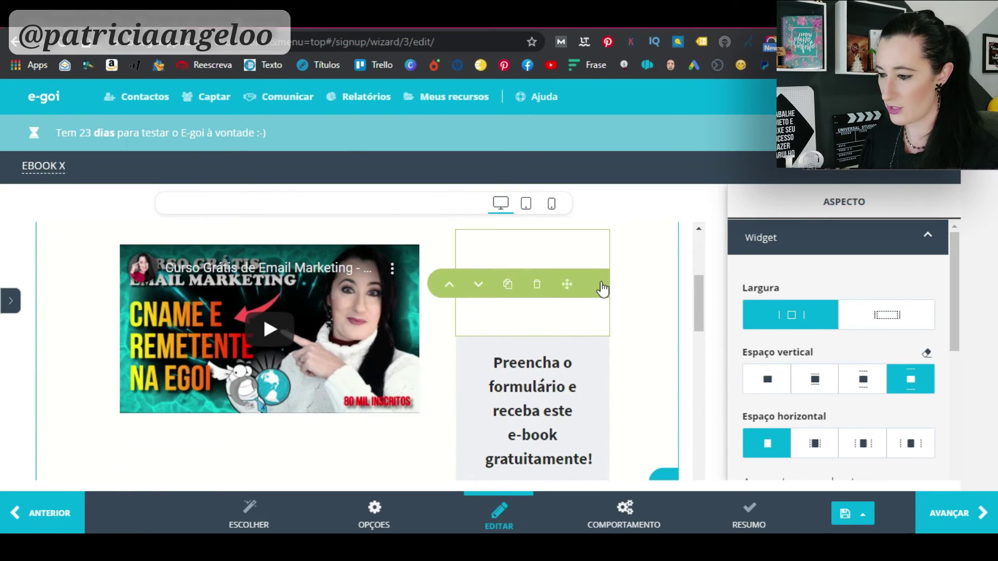
pyautogui.click(534, 286)
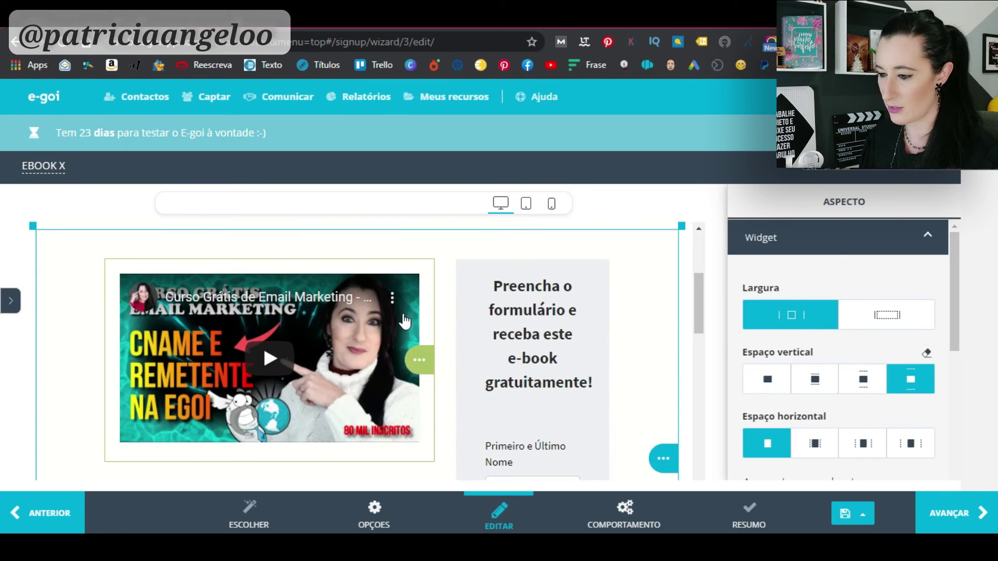
pyautogui.click(725, 340)
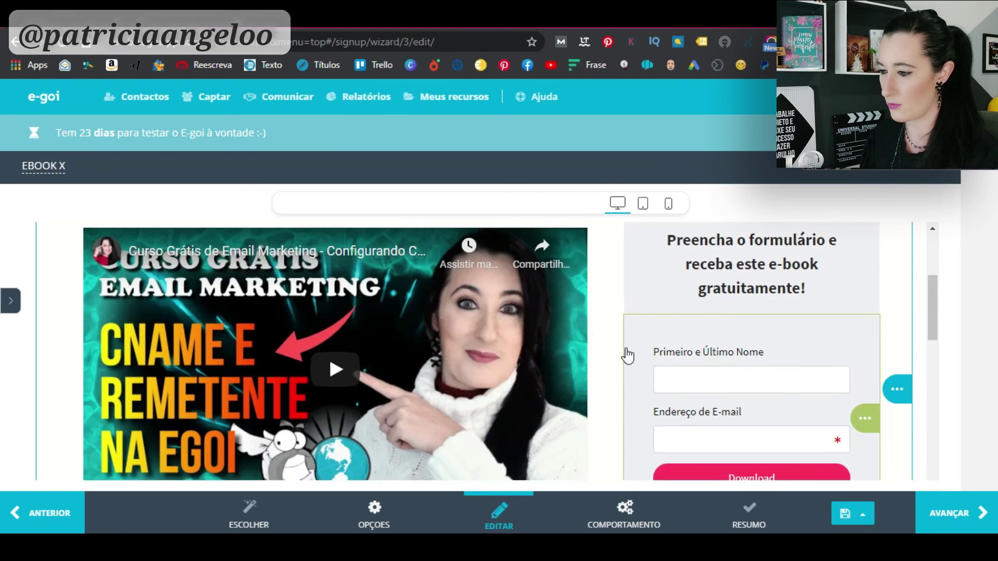
# Step: Set the Espaço à volta of the full-width separator below the main heading to the smallest option
pyautogui.scroll(3, 621, 349)
pyautogui.click(652, 310)
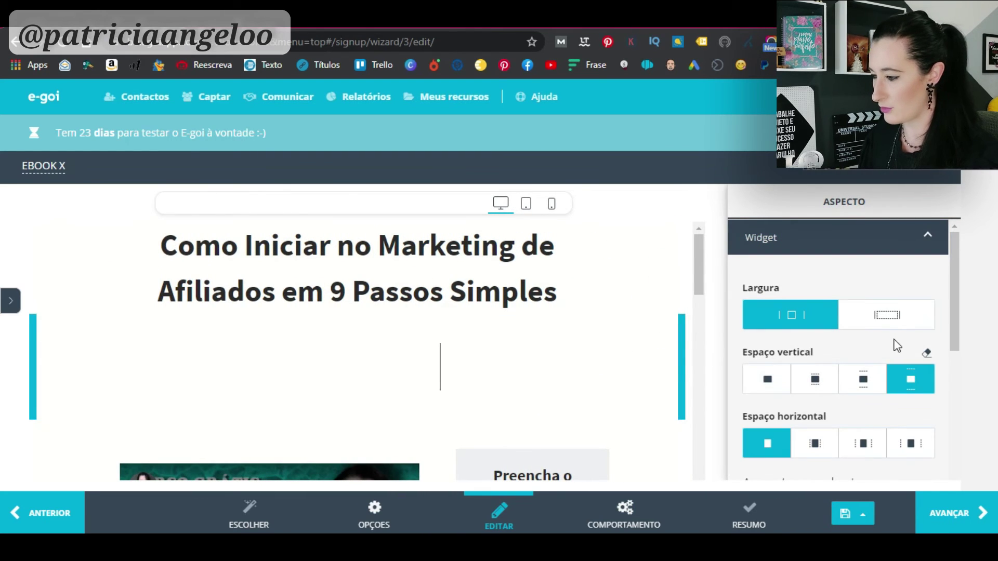
pyautogui.scroll(-8, 897, 345)
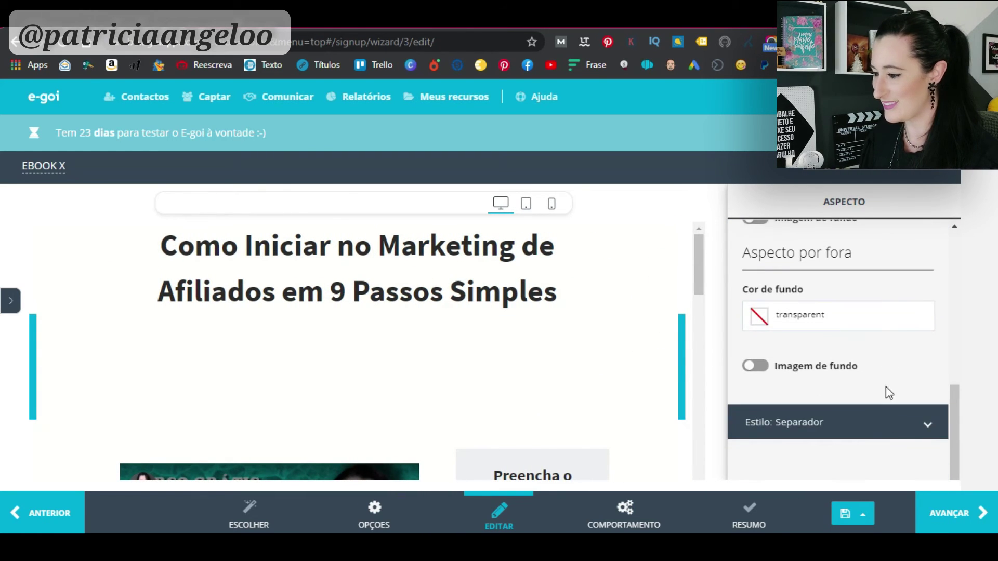
pyautogui.click(906, 431)
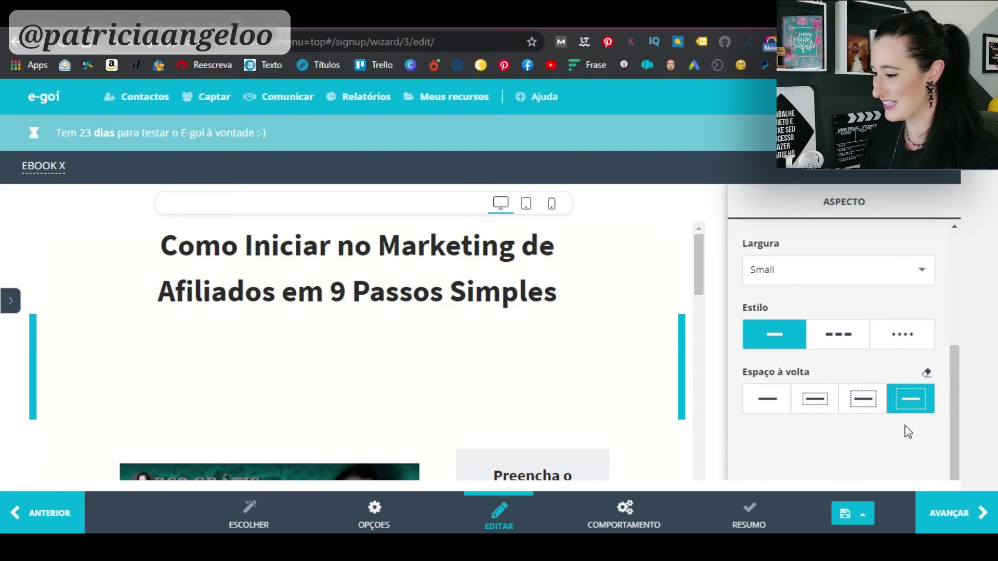
pyautogui.click(767, 399)
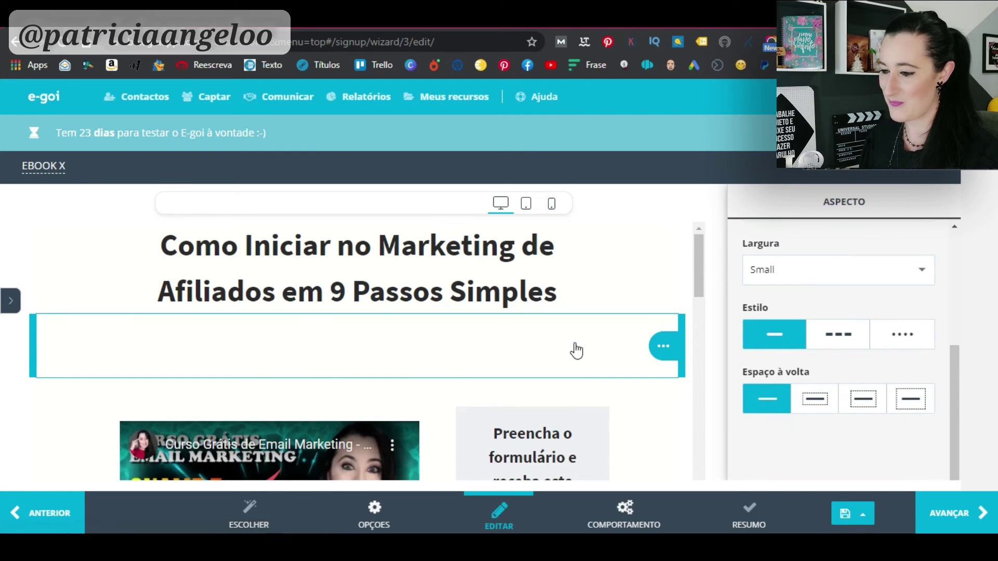
pyautogui.click(721, 311)
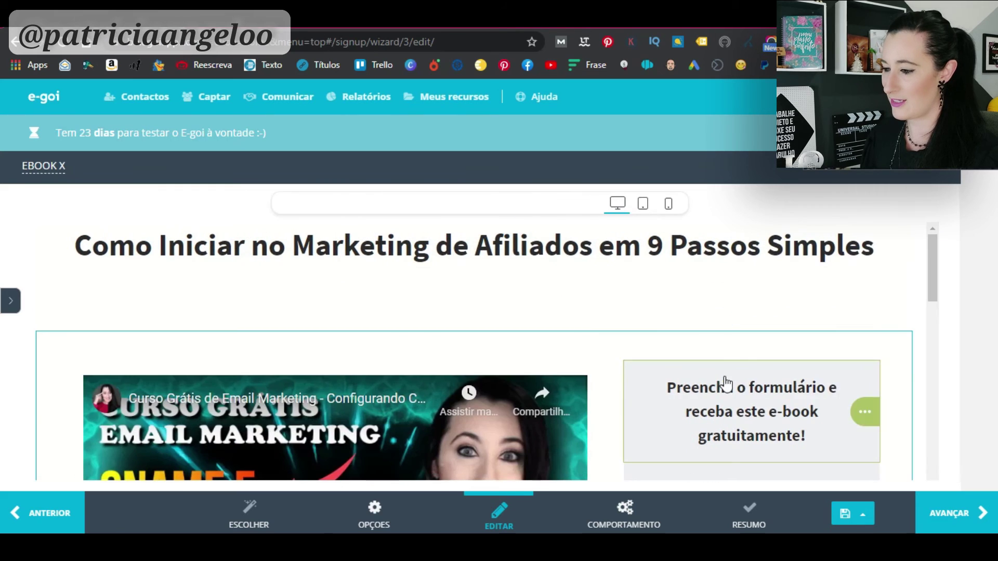
# Step: Set the font size of the heading "Como Iniciar no Marketing de Afiliados em 9 Passos Simples" to 52
pyautogui.click(467, 255)
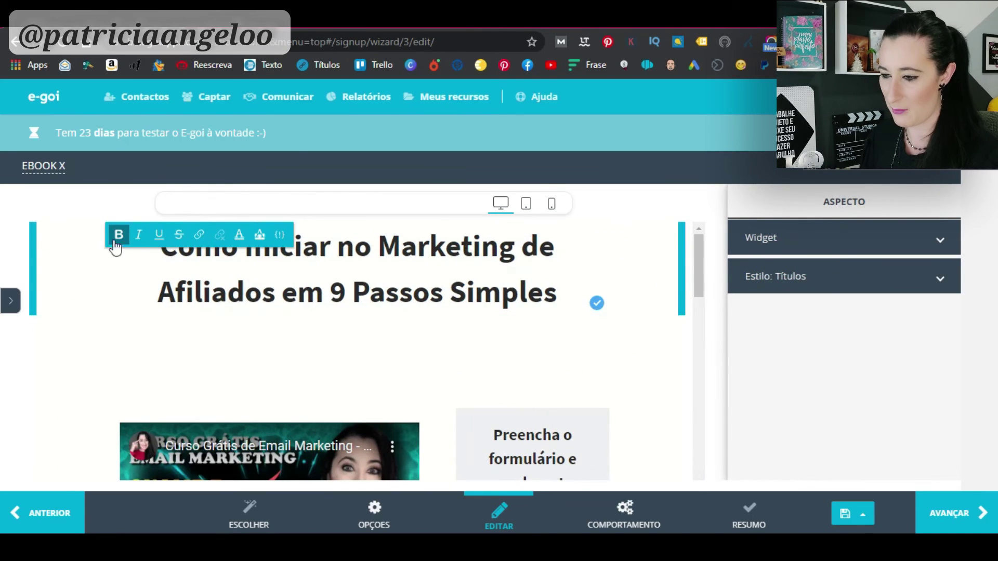
pyautogui.click(888, 287)
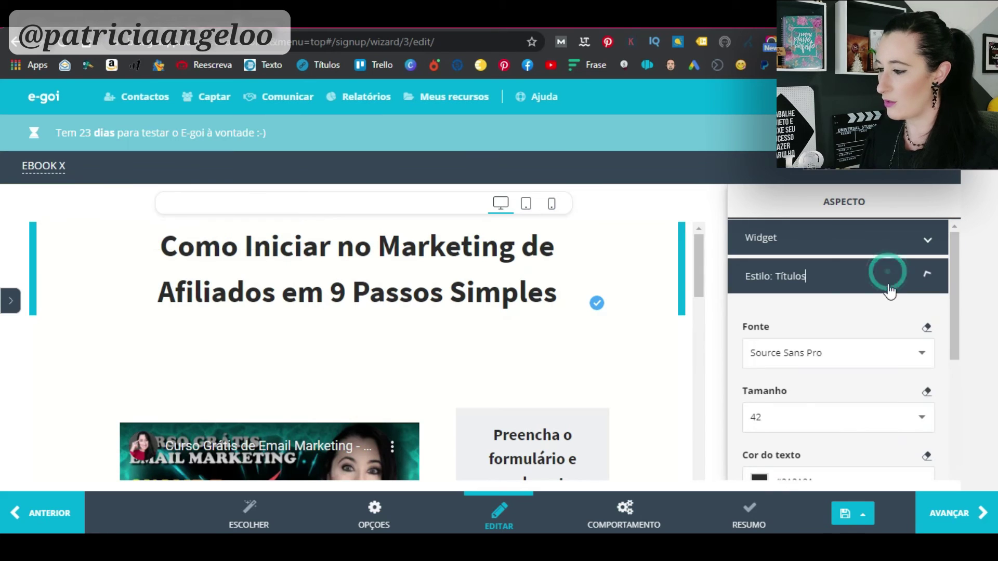
pyautogui.scroll(-2, 904, 401)
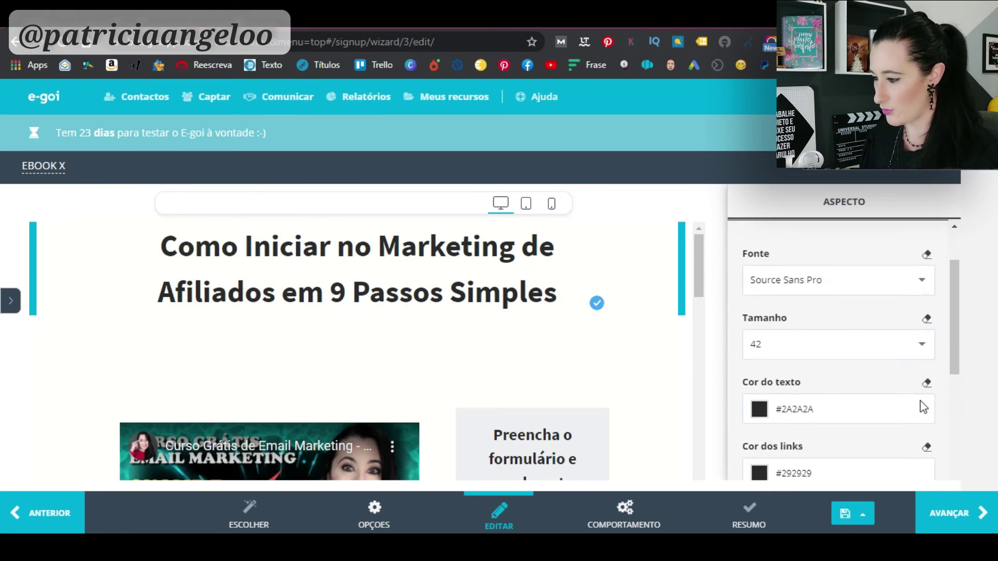
pyautogui.click(920, 346)
pyautogui.scroll(-10, 905, 411)
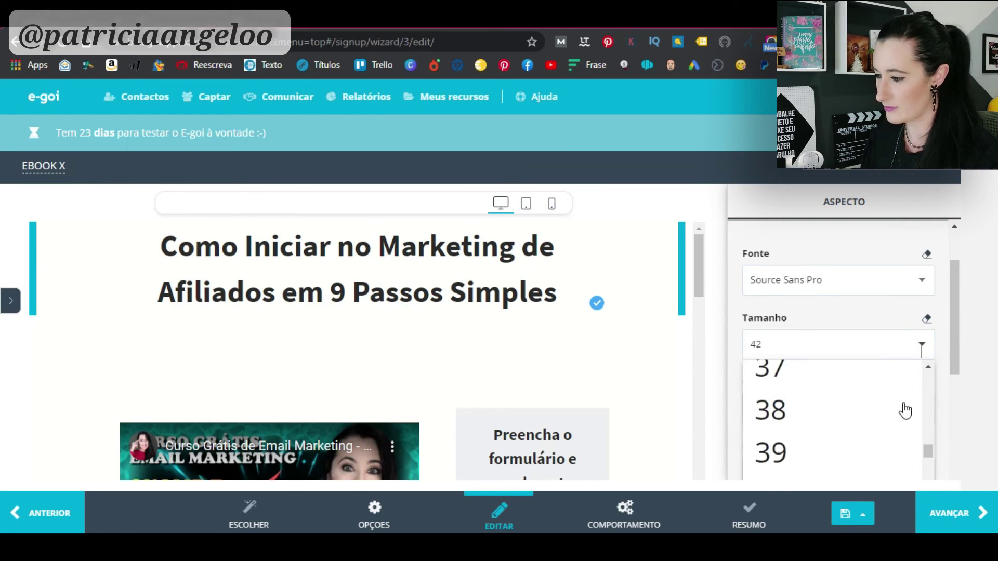
pyautogui.scroll(-4, 904, 415)
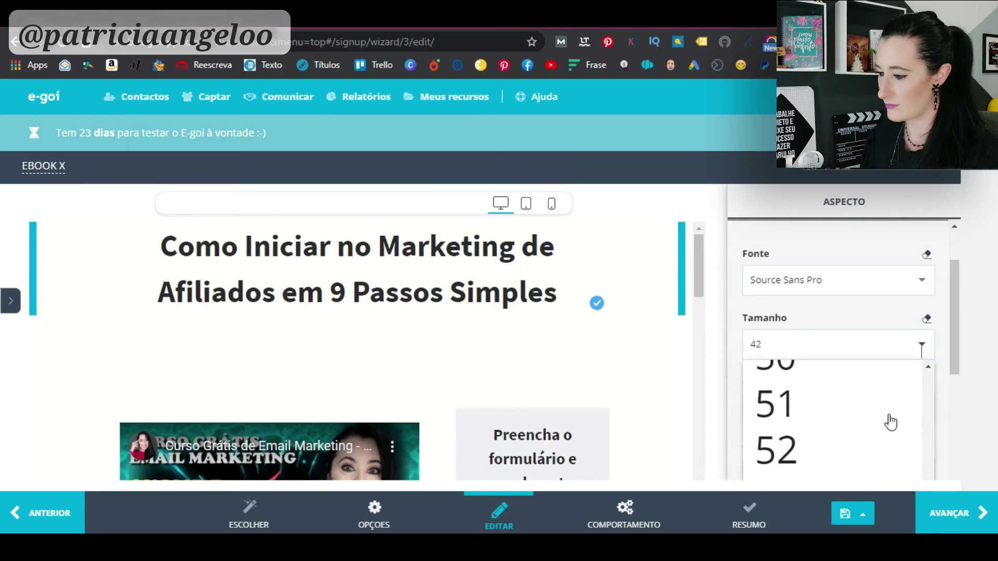
pyautogui.click(829, 462)
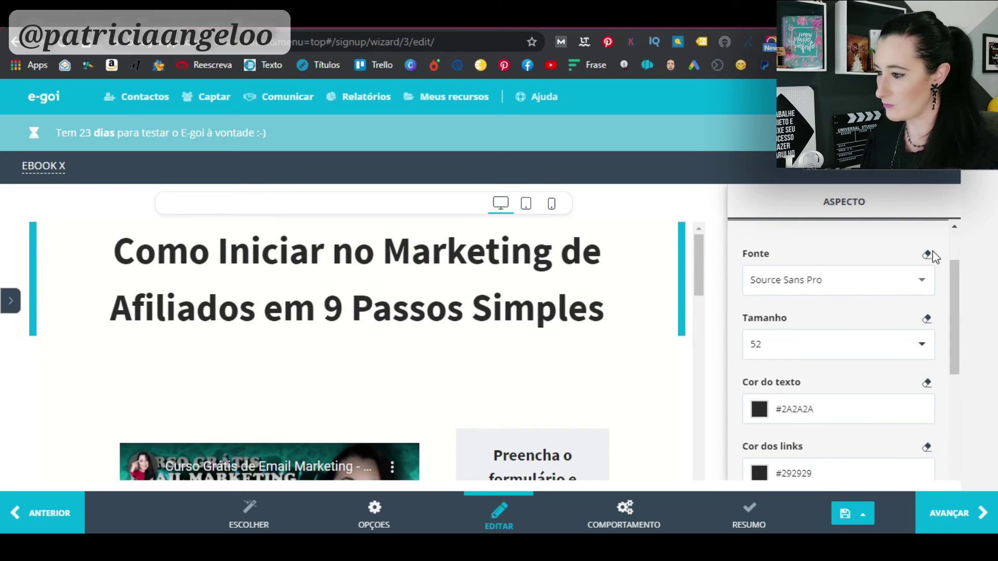
# Step: Set the main heading's Espaço horizontal to the third option and close its settings
pyautogui.click(866, 240)
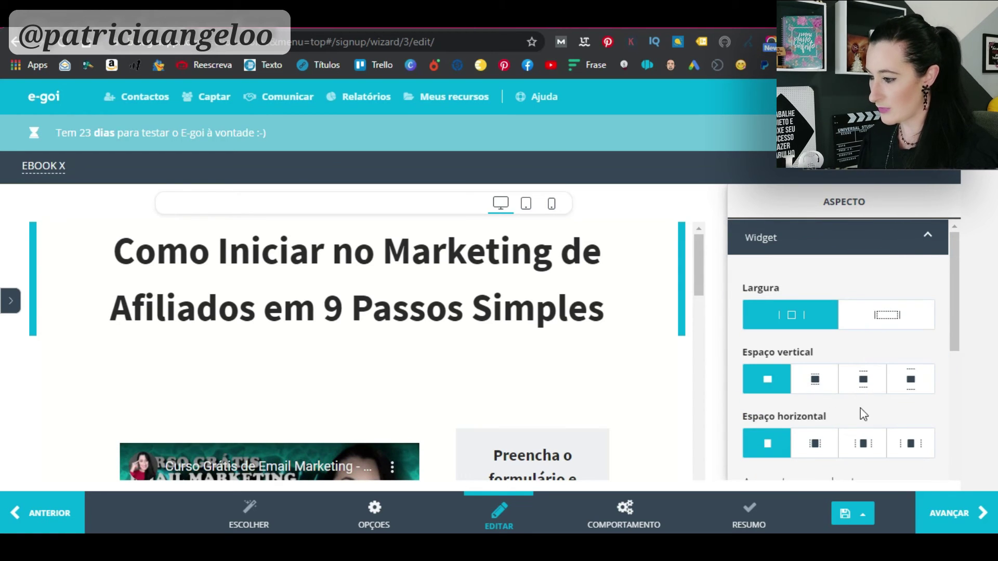
pyautogui.click(864, 445)
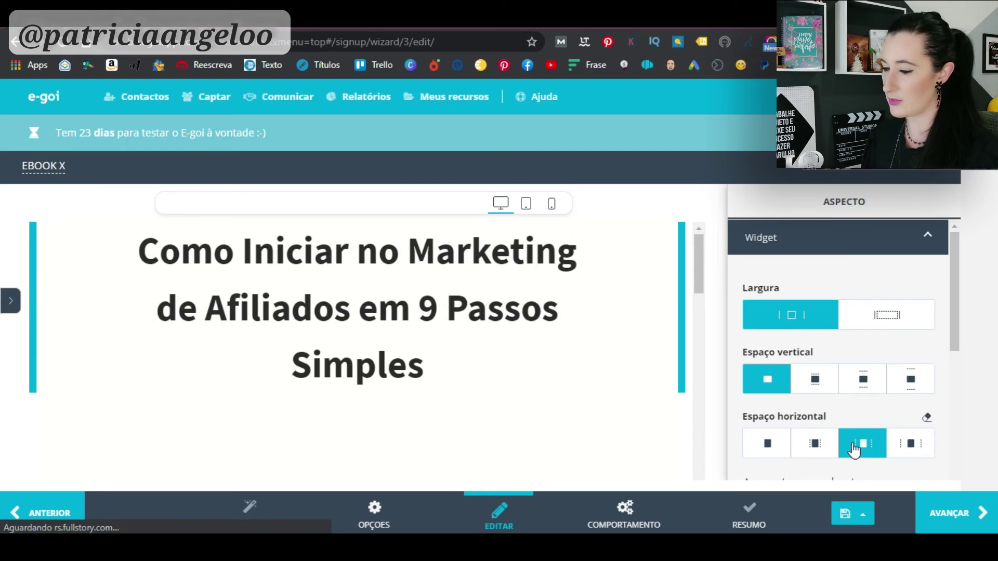
pyautogui.click(722, 325)
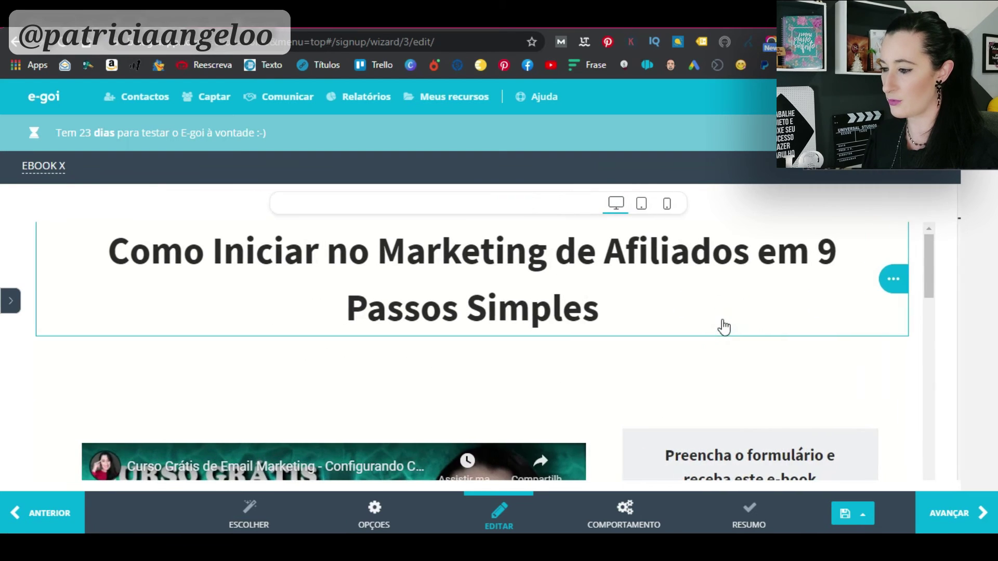
# Step: Insert a line break before "em 9 Passos Simples" in the main heading and close its settings
pyautogui.click(765, 260)
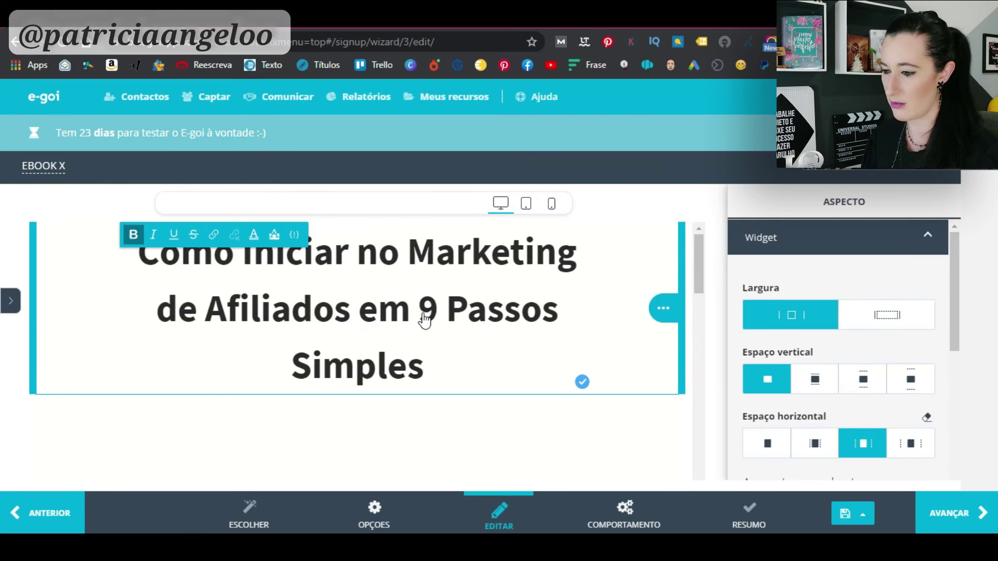
pyautogui.click(424, 318)
pyautogui.click(364, 314)
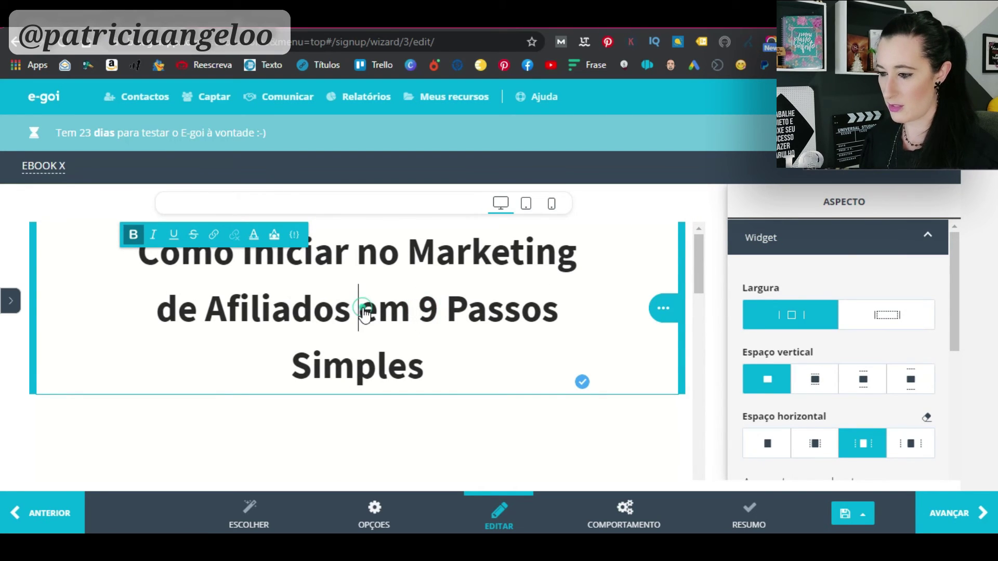
pyautogui.press('Return')
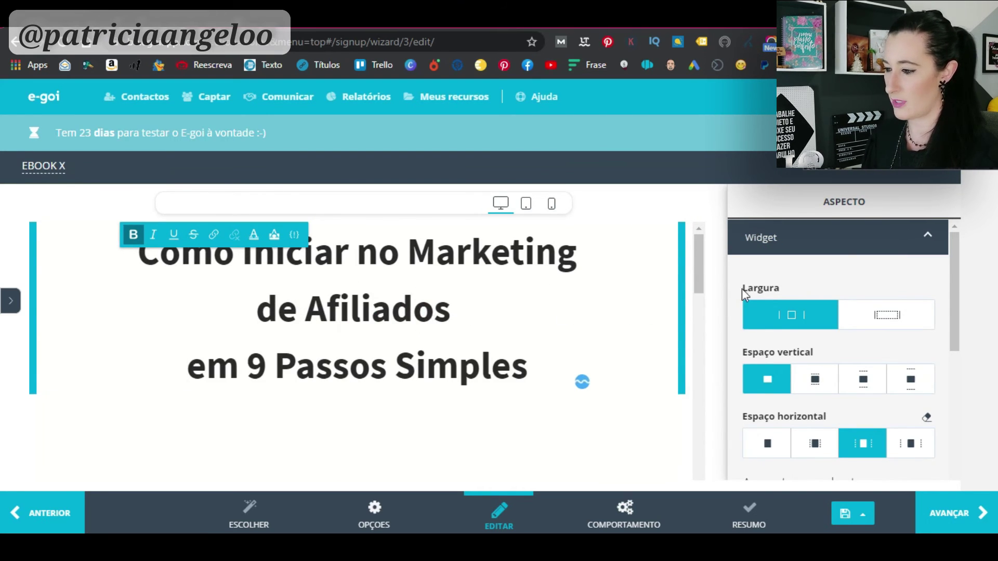
pyautogui.click(721, 294)
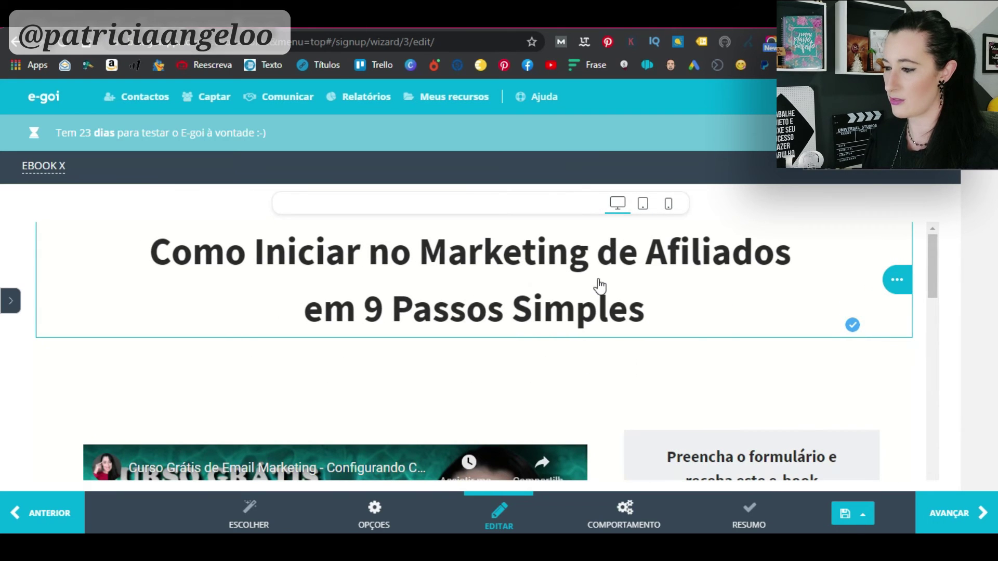
# Step: Capitalize the first word of the main heading's second line so it reads "Em 9 Passos Simples"
pyautogui.click(314, 313)
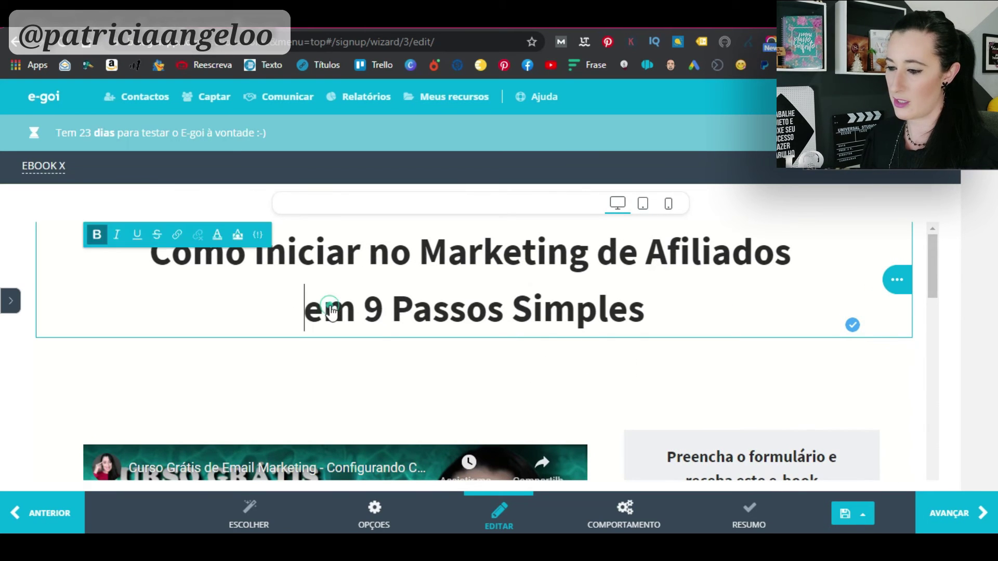
pyautogui.click(219, 375)
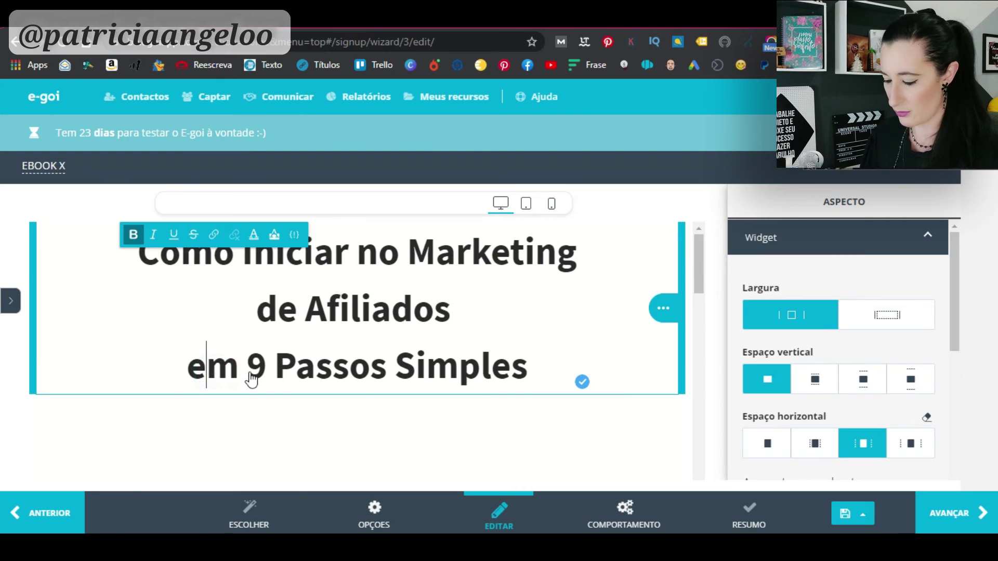
pyautogui.press('BackSpace')
pyautogui.write('E')
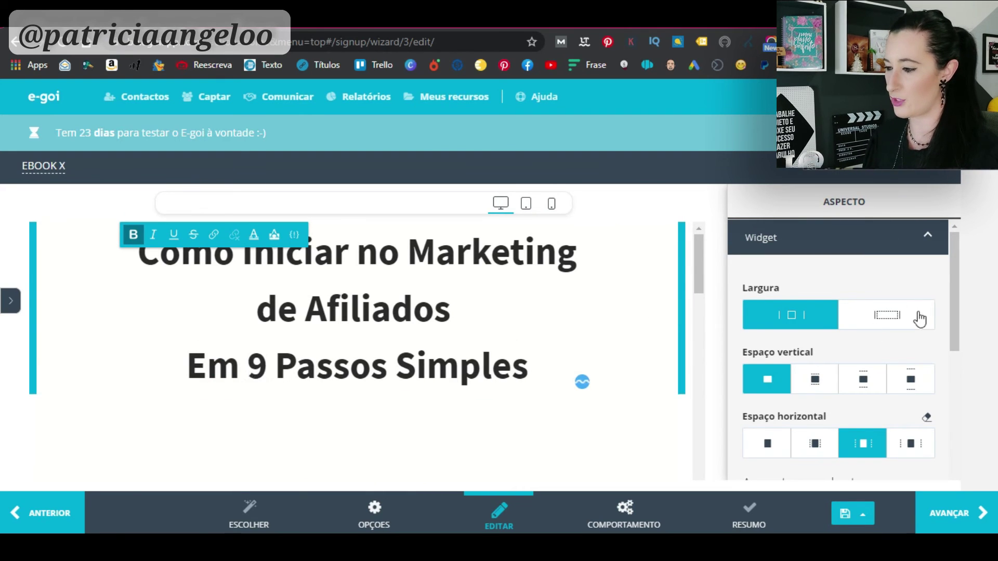
# Step: Save the signup page, reload its published version to check the heading, and return to the editor
pyautogui.click(863, 520)
pyautogui.click(834, 470)
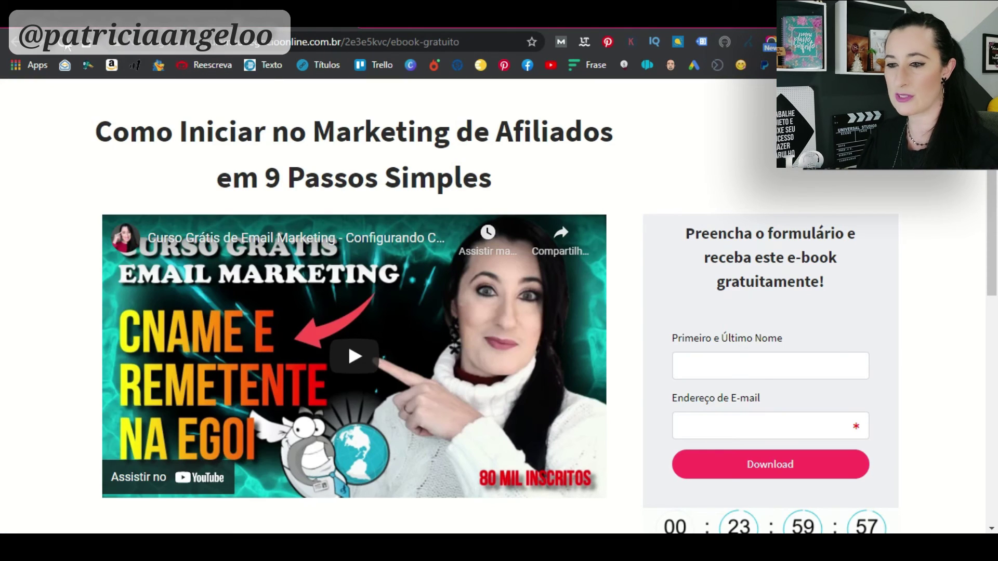
pyautogui.press('F5')
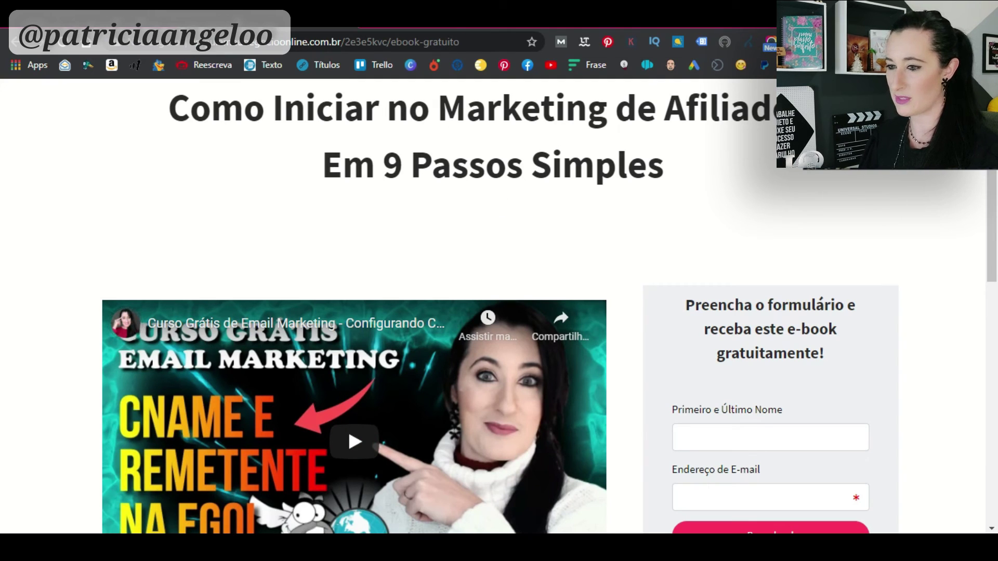
pyautogui.hotkey('ctrl', 'w')
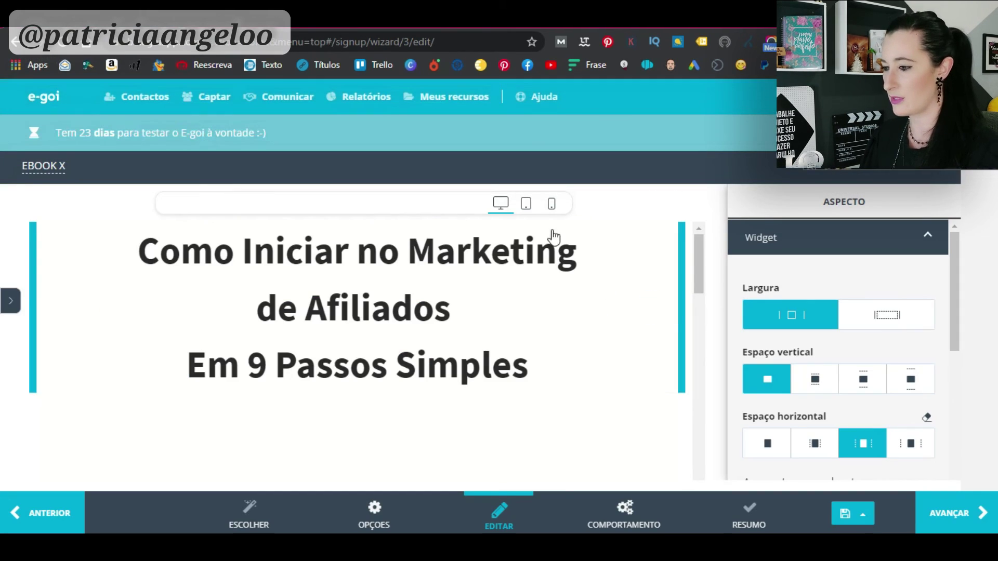